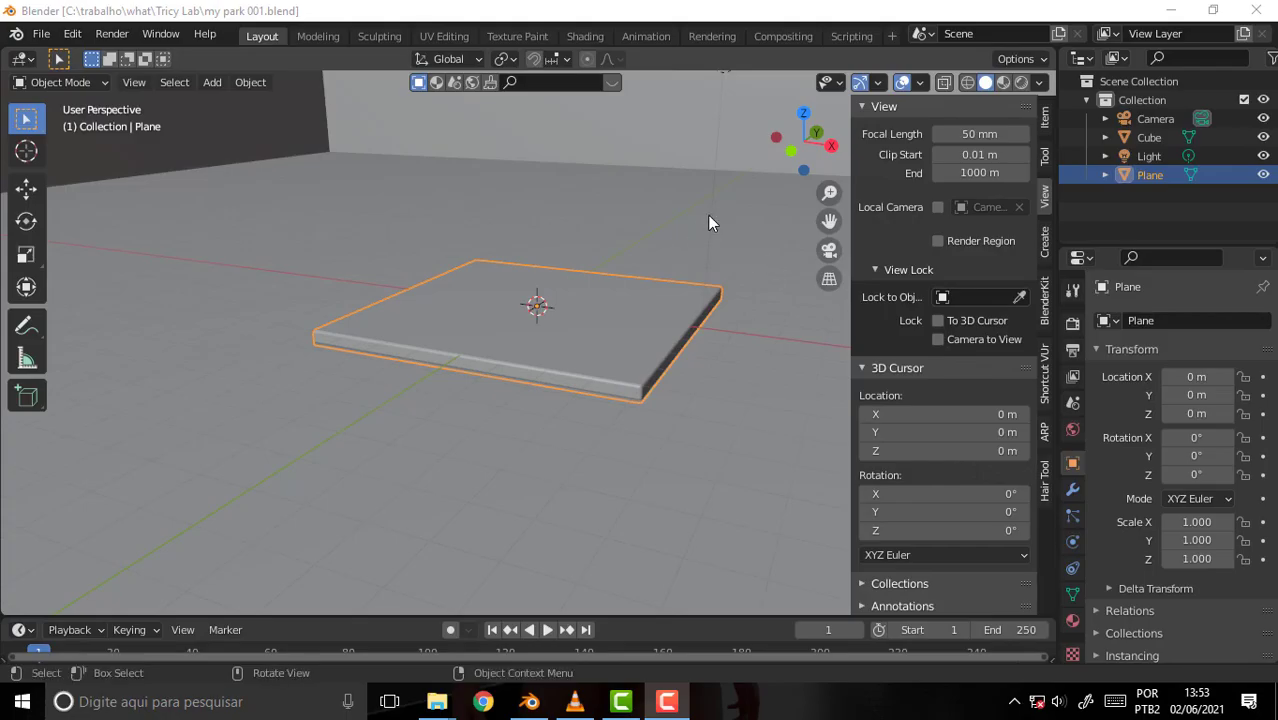
- Compare the plane with and without its thickness by undoing and redoing it from two angles
mouse_move(707, 215)
middle_down()
mouse_move(631, 215)
mouse_move(613, 271)
middle_up()
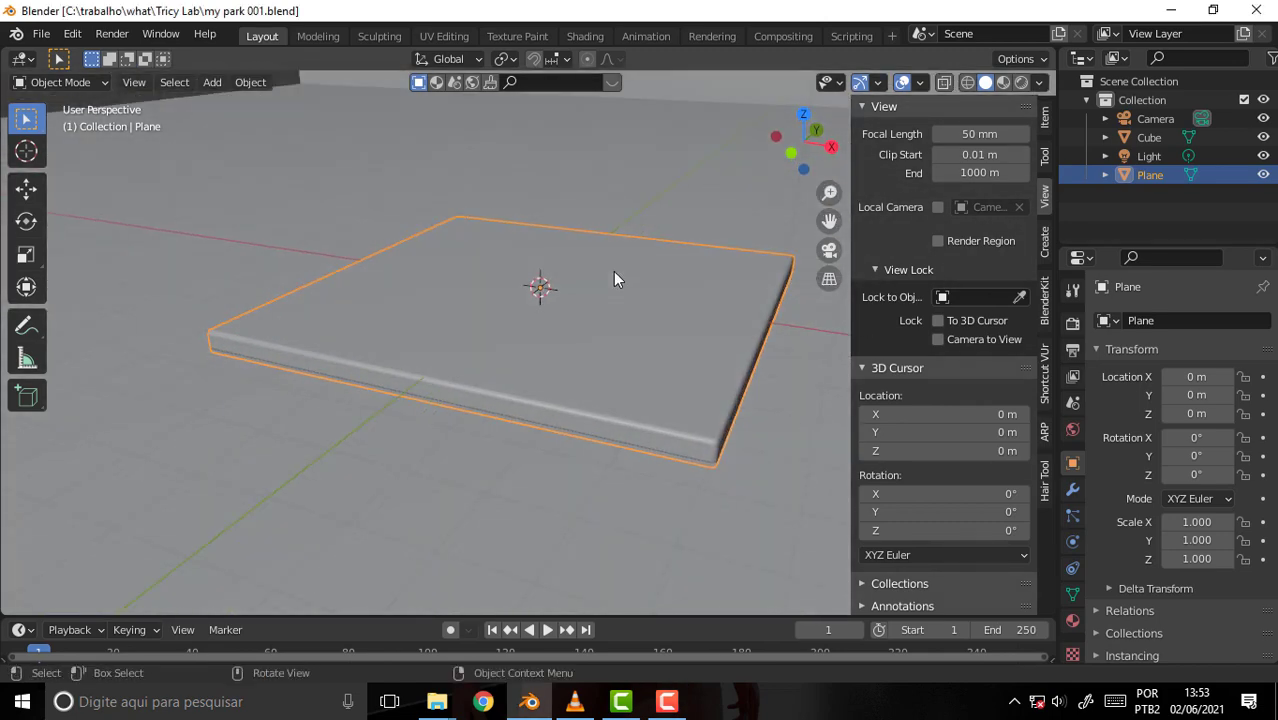
key(ctrl+z)
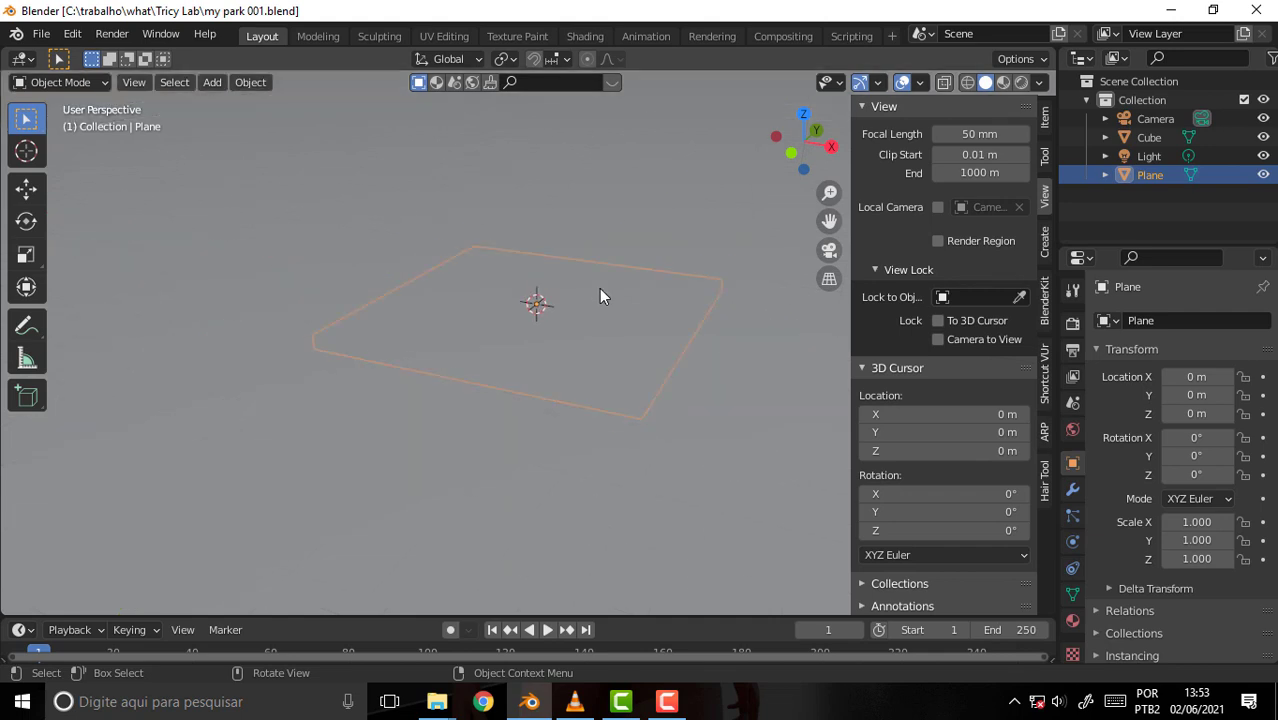
key(ctrl+shift+z)
scroll(584, 278, up, 3)
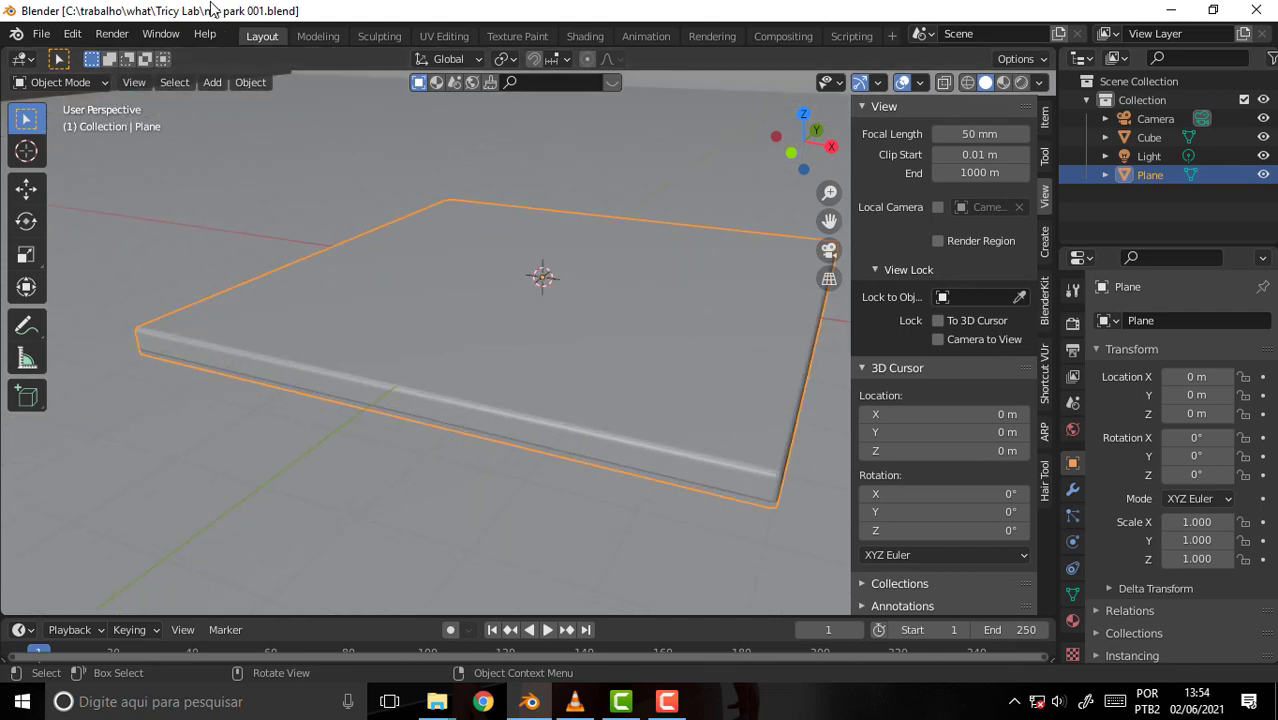
mouse_move(576, 230)
middle_down()
mouse_move(725, 222)
mouse_move(679, 197)
mouse_move(670, 258)
mouse_move(430, 179)
middle_up()
key(ctrl+z)
key(ctrl+shift+z)
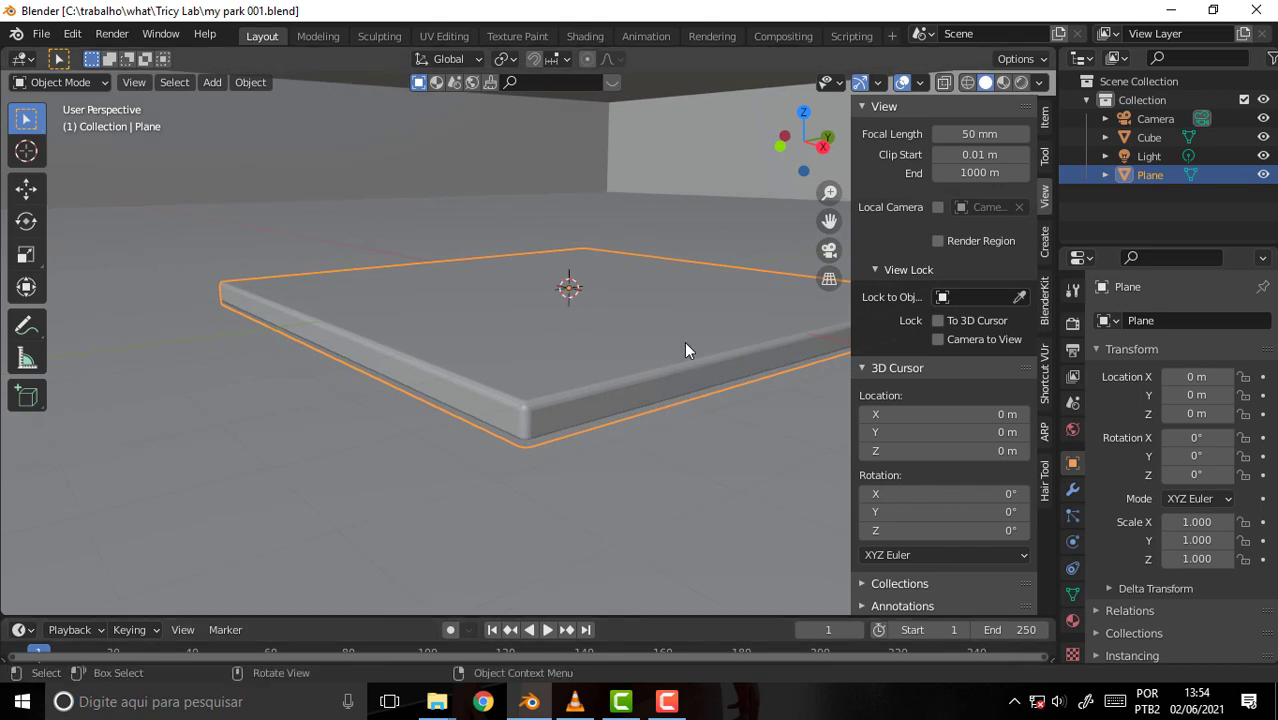
scroll(670, 289, up, 2)
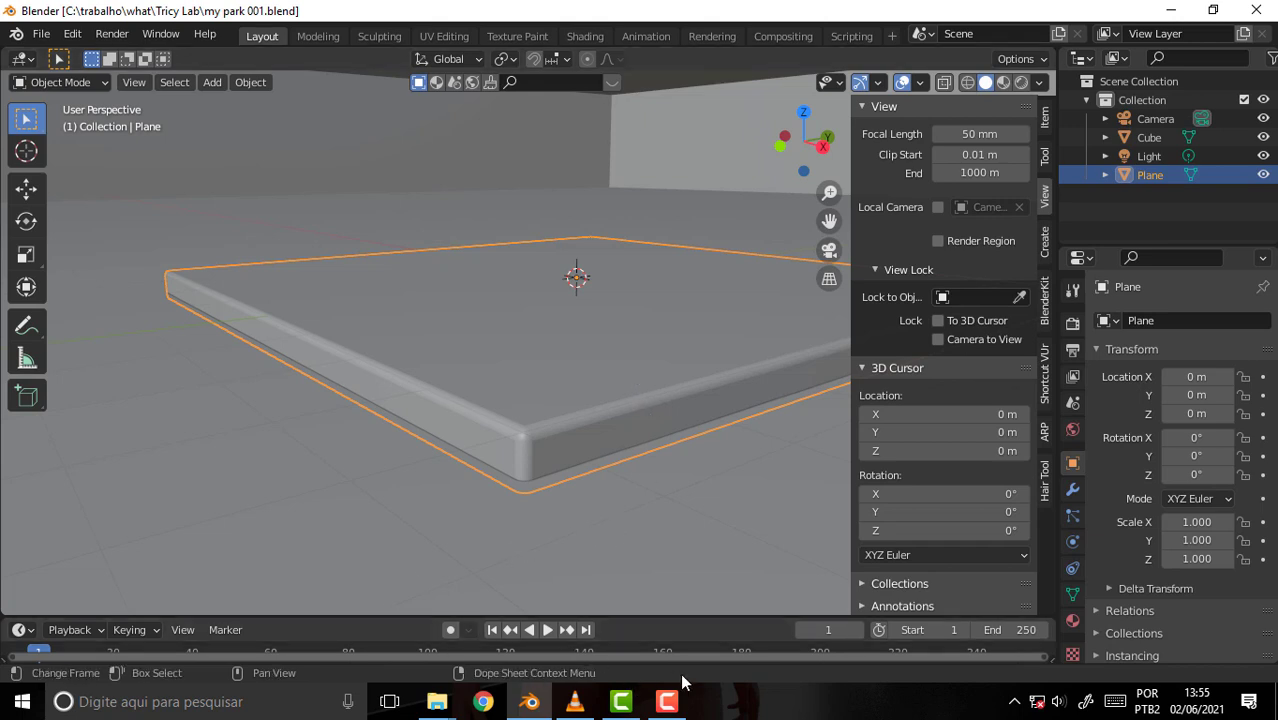
- In the My Tricy Lab 002 window, toggle X-ray on and off, then close it
click(668, 702)
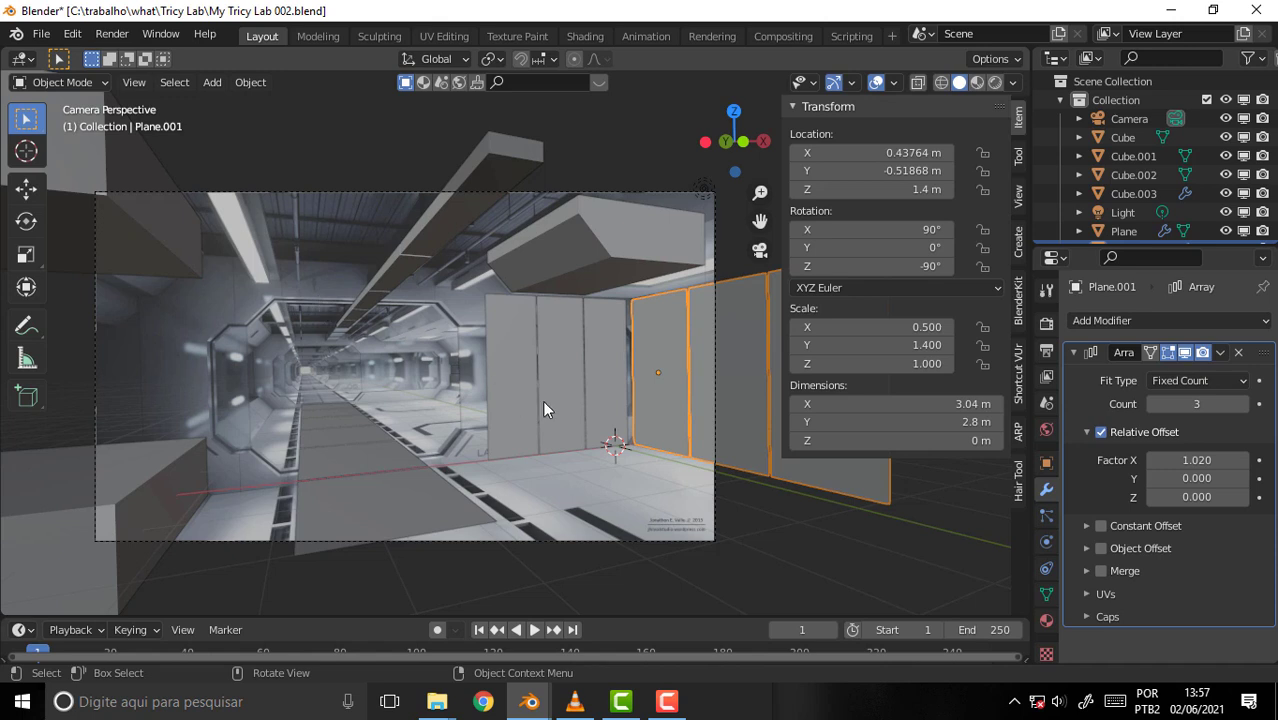
click(917, 84)
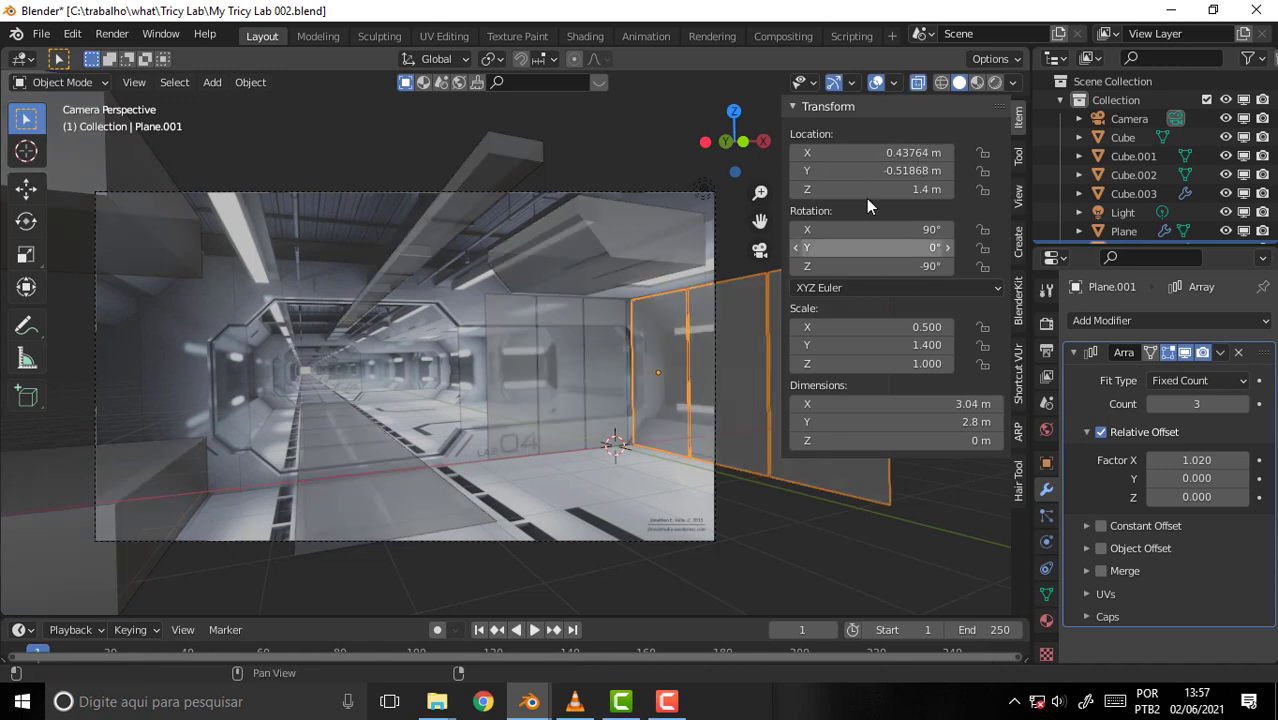
click(917, 82)
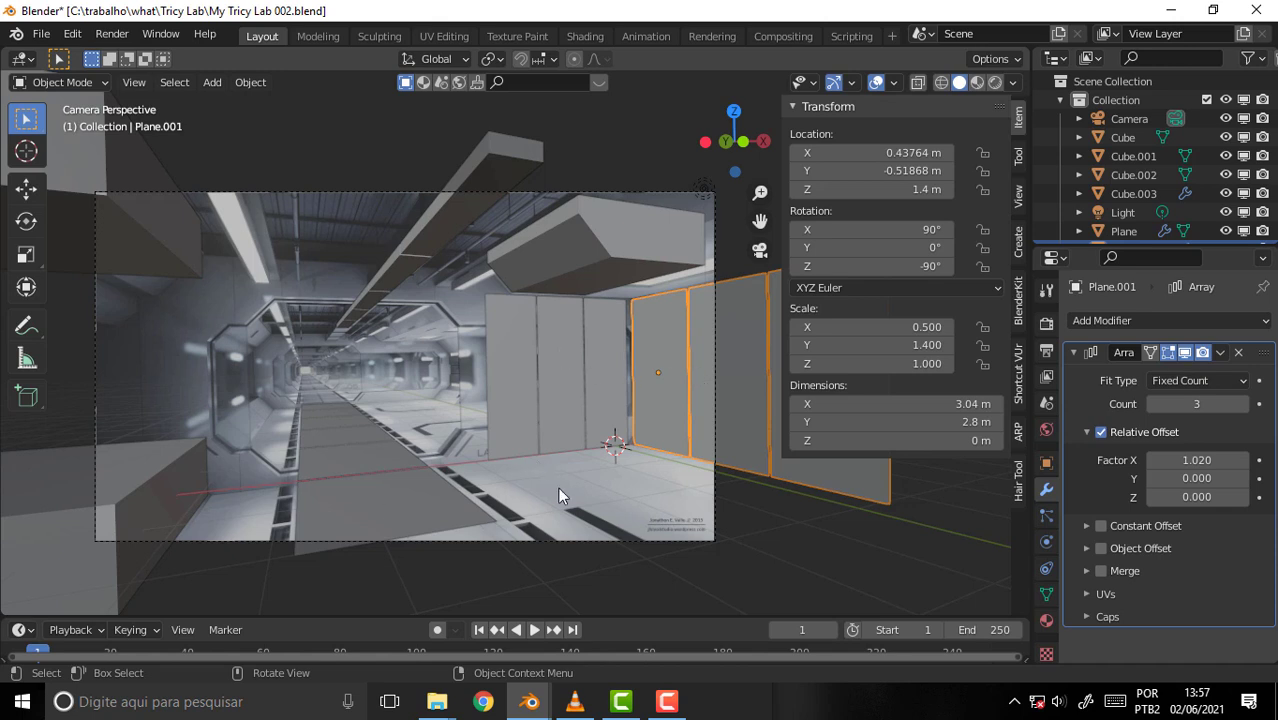
click(1256, 9)
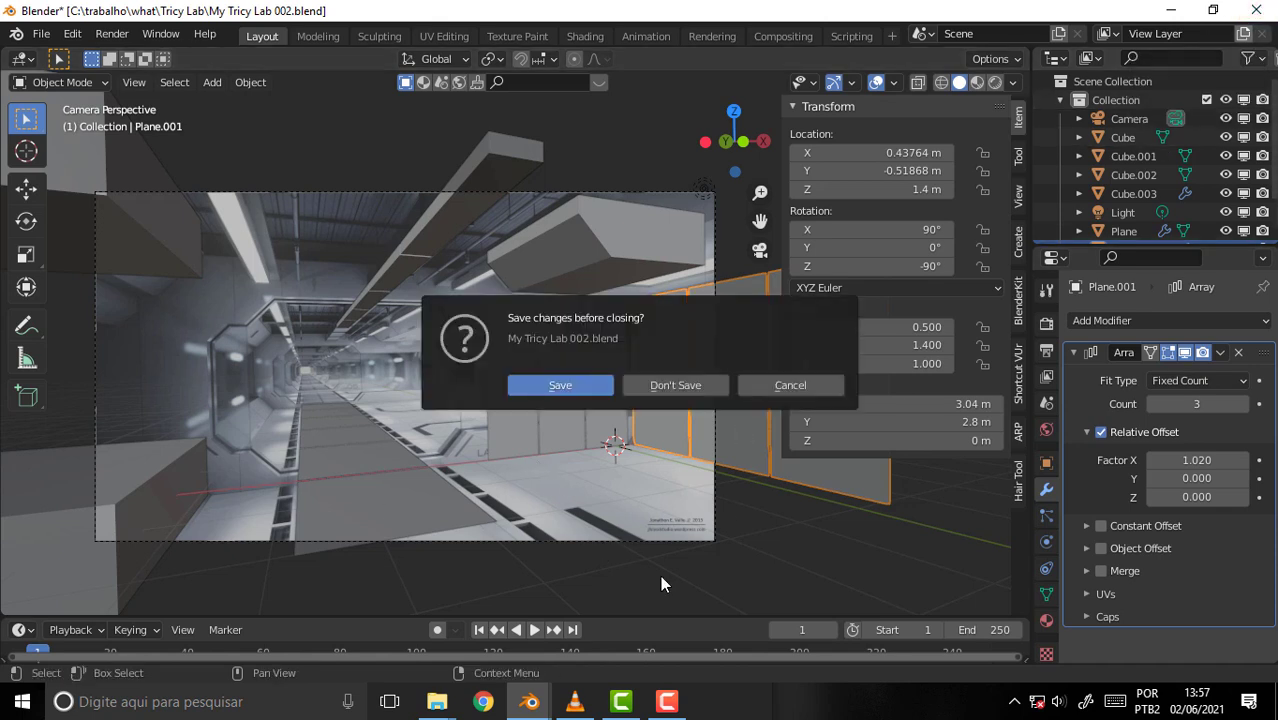
- Choose Don't Save for the lab scene and bring my park 001.blend to the front
click(675, 385)
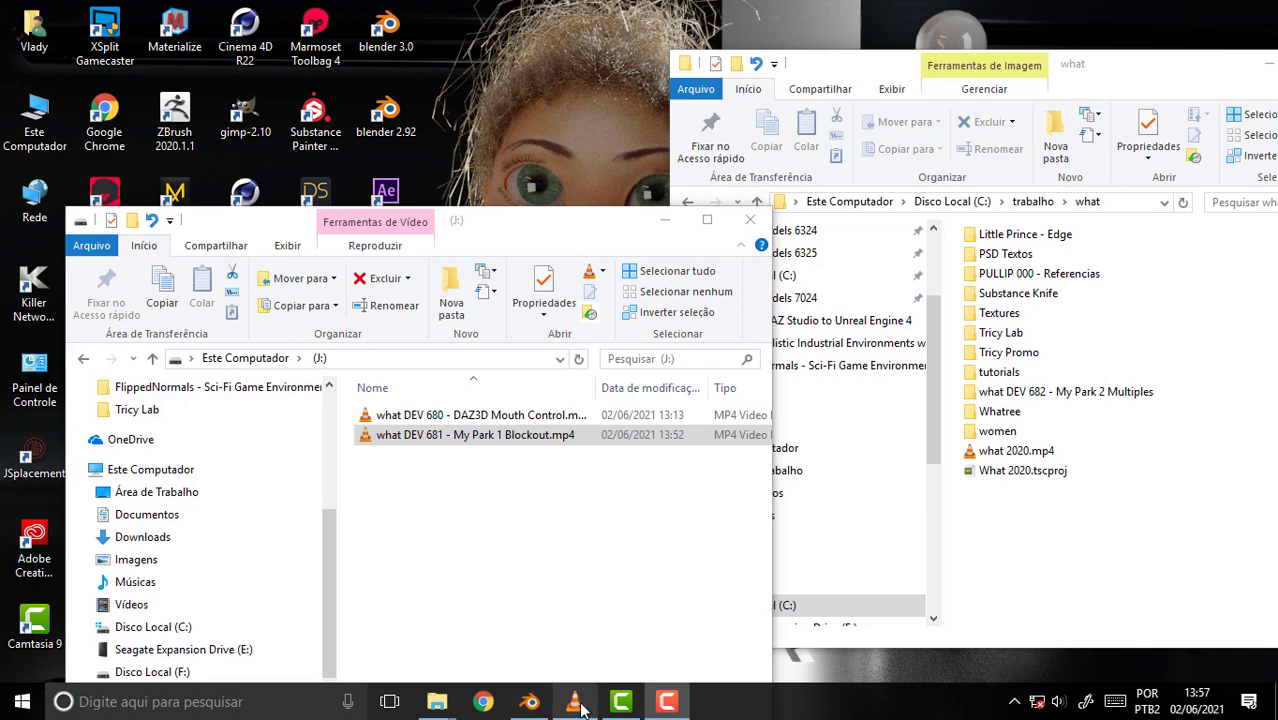
click(535, 706)
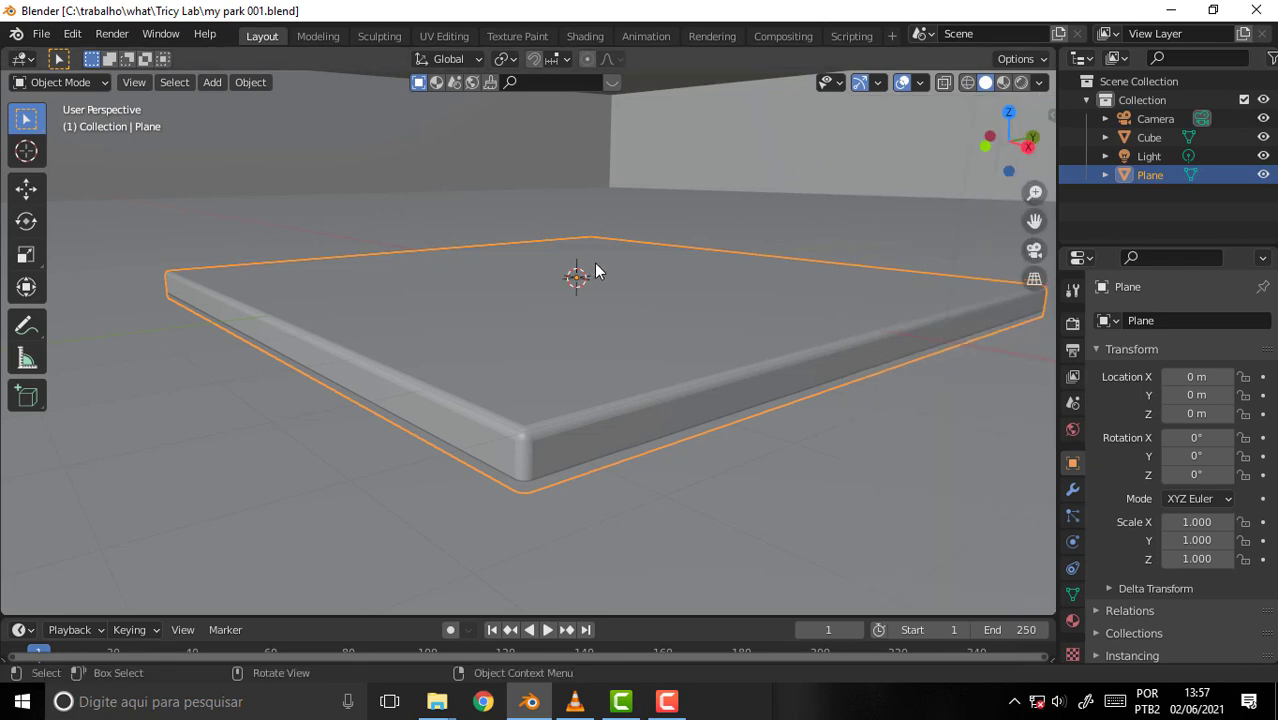
- View from above, zoom out and turn on X-ray to reveal the tile inside the block
middle_drag(594, 263, 689, 460)
scroll(729, 457, down, 3)
scroll(726, 448, down, 2)
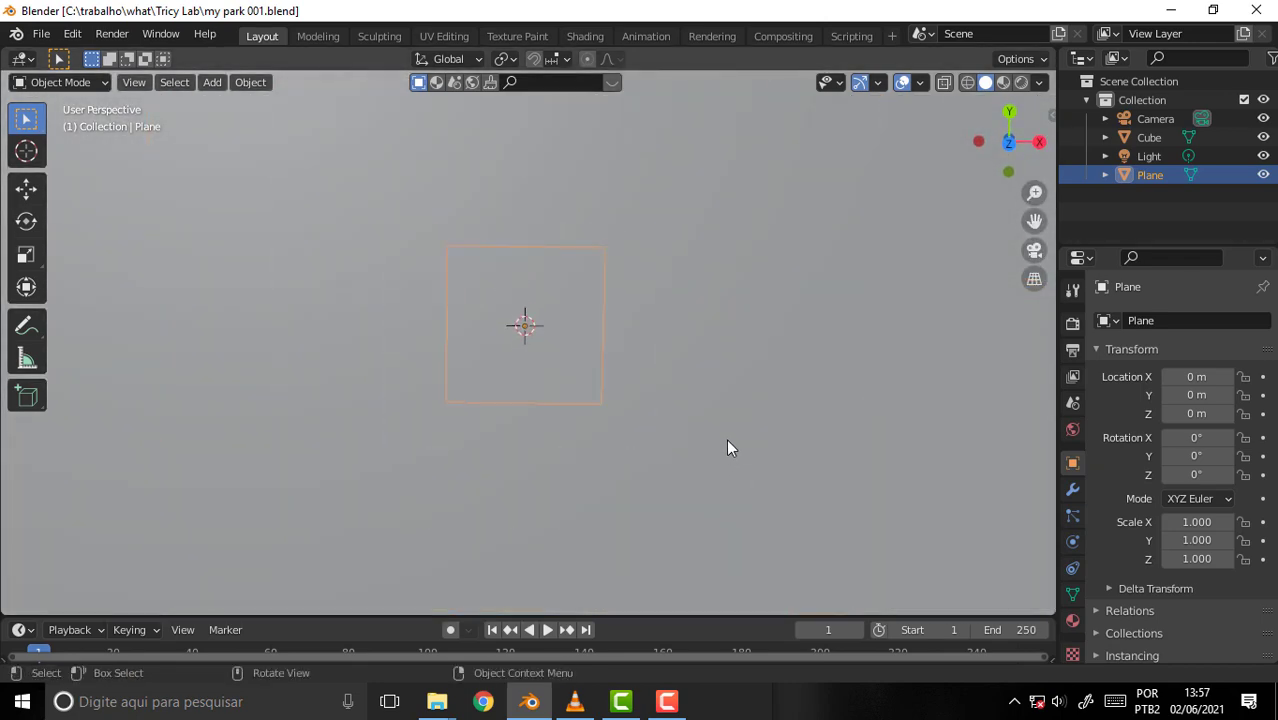
click(943, 84)
scroll(790, 204, down, 3)
scroll(790, 207, down, 2)
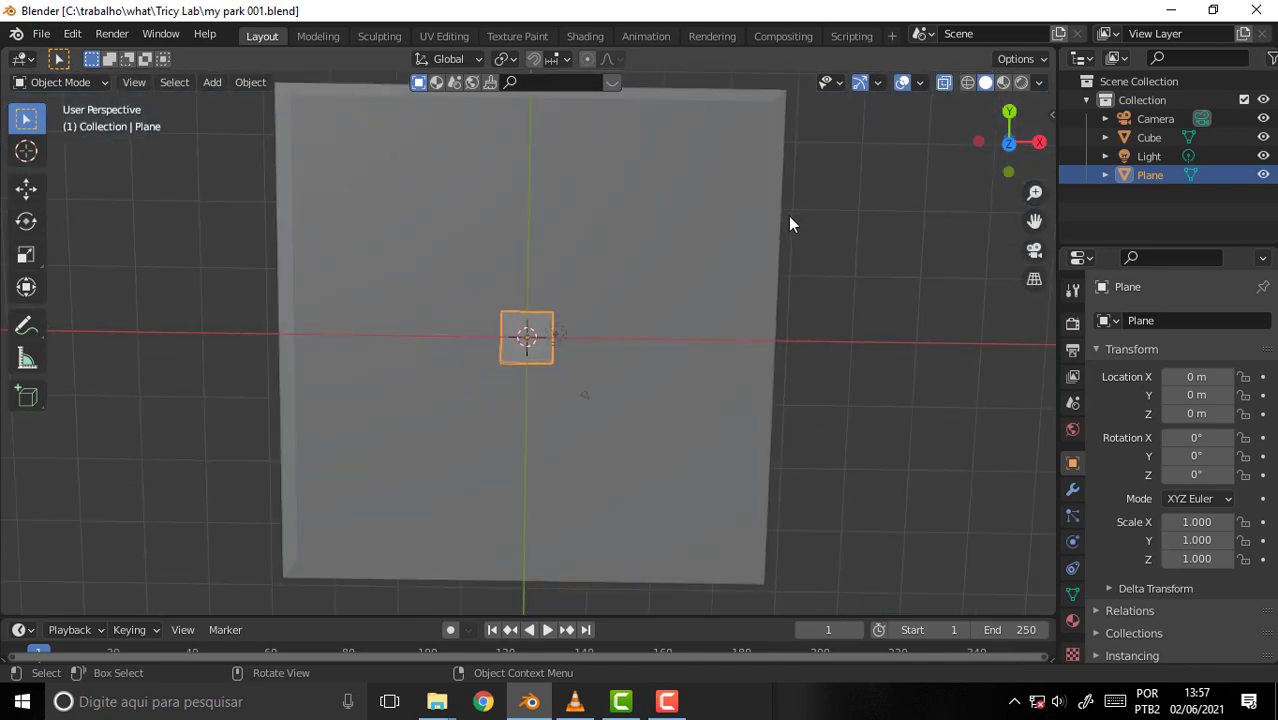
mouse_move(790, 222)
middle_down()
mouse_move(562, 242)
mouse_move(675, 608)
mouse_move(795, 114)
mouse_move(658, 220)
mouse_move(706, 169)
mouse_move(749, 224)
mouse_move(700, 560)
middle_up()
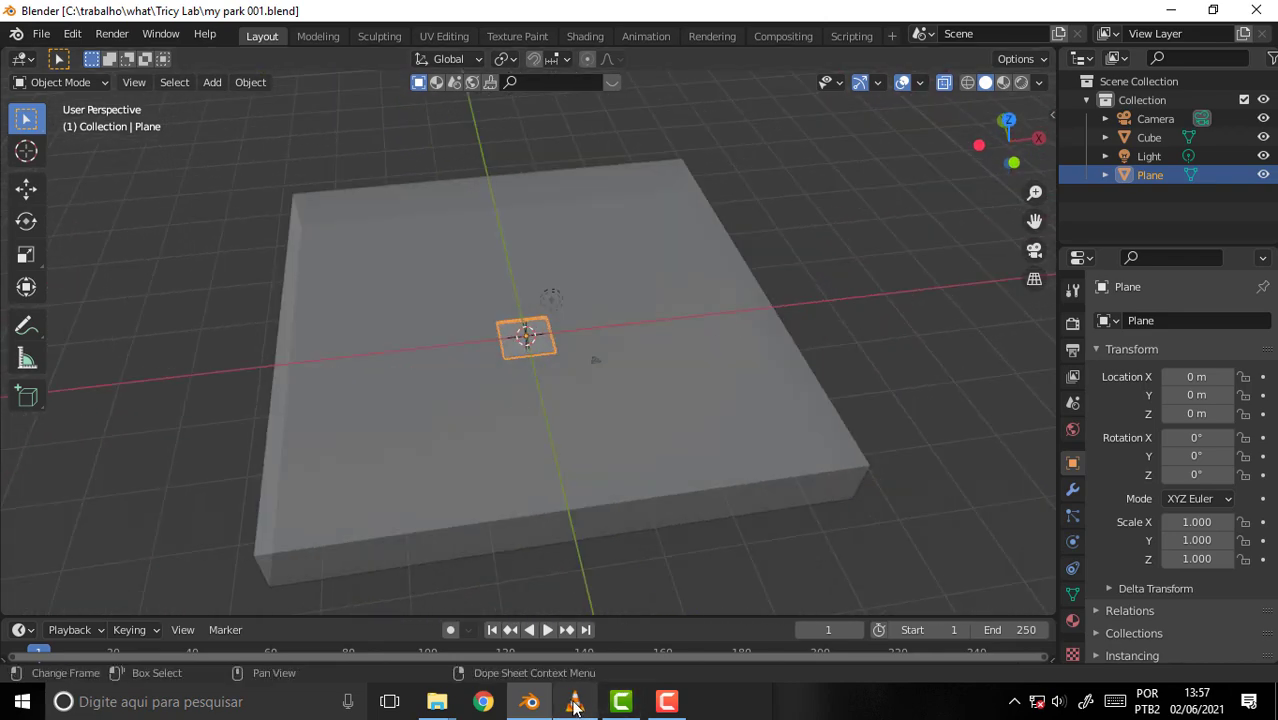
- Check the VLC reference tutorial, then return to the Blender park scene
click(575, 706)
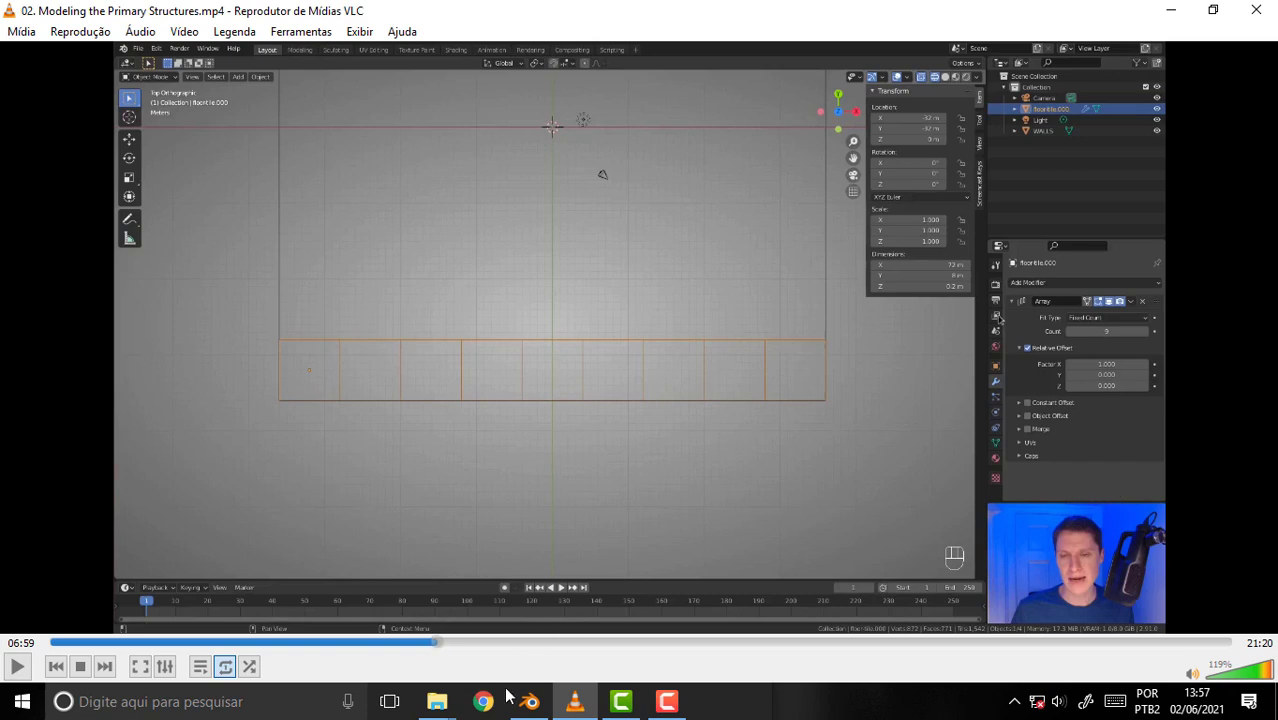
mouse_move(529, 702)
click(562, 601)
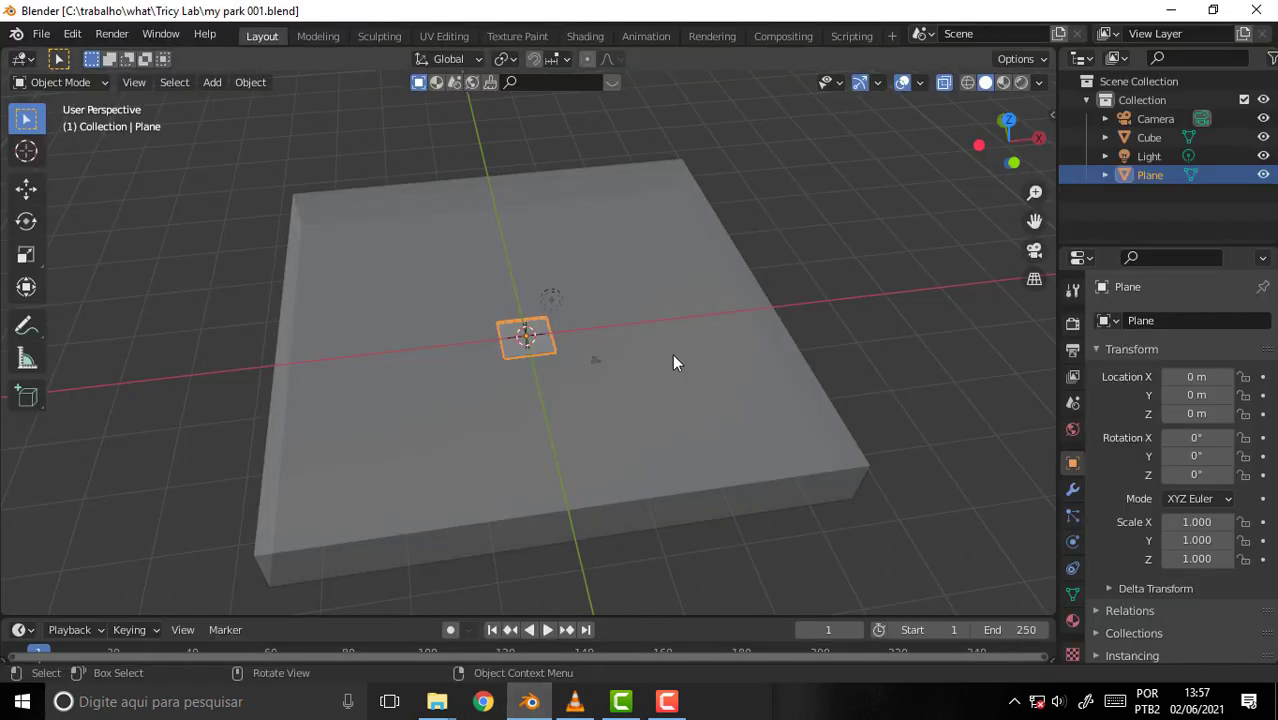
scroll(673, 345, down, 2)
- In top ortho view, move the tile to the slab's lower-left corner (about X -31.2, Y -31.4) and open the sidebar
scroll(672, 344, up, 3)
mouse_move(672, 344)
middle_down()
mouse_move(644, 330)
mouse_move(619, 382)
mouse_move(641, 372)
middle_up()
key(KP_7)
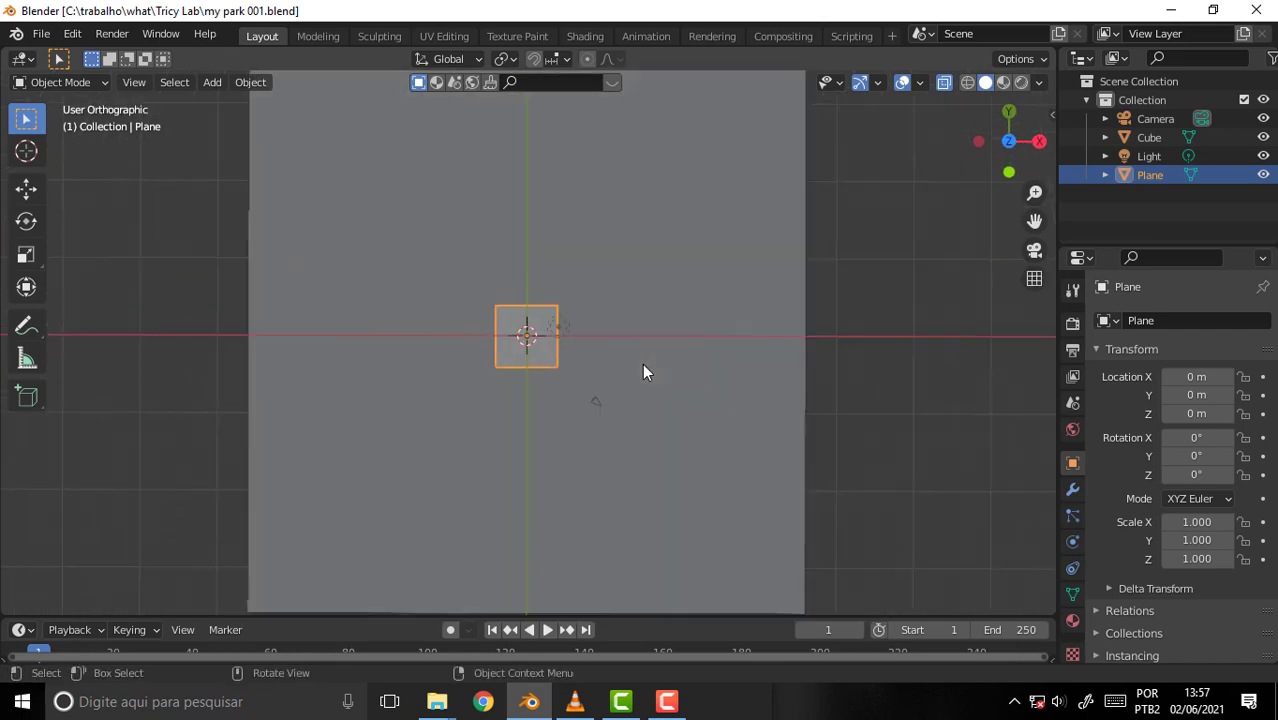
key(g)
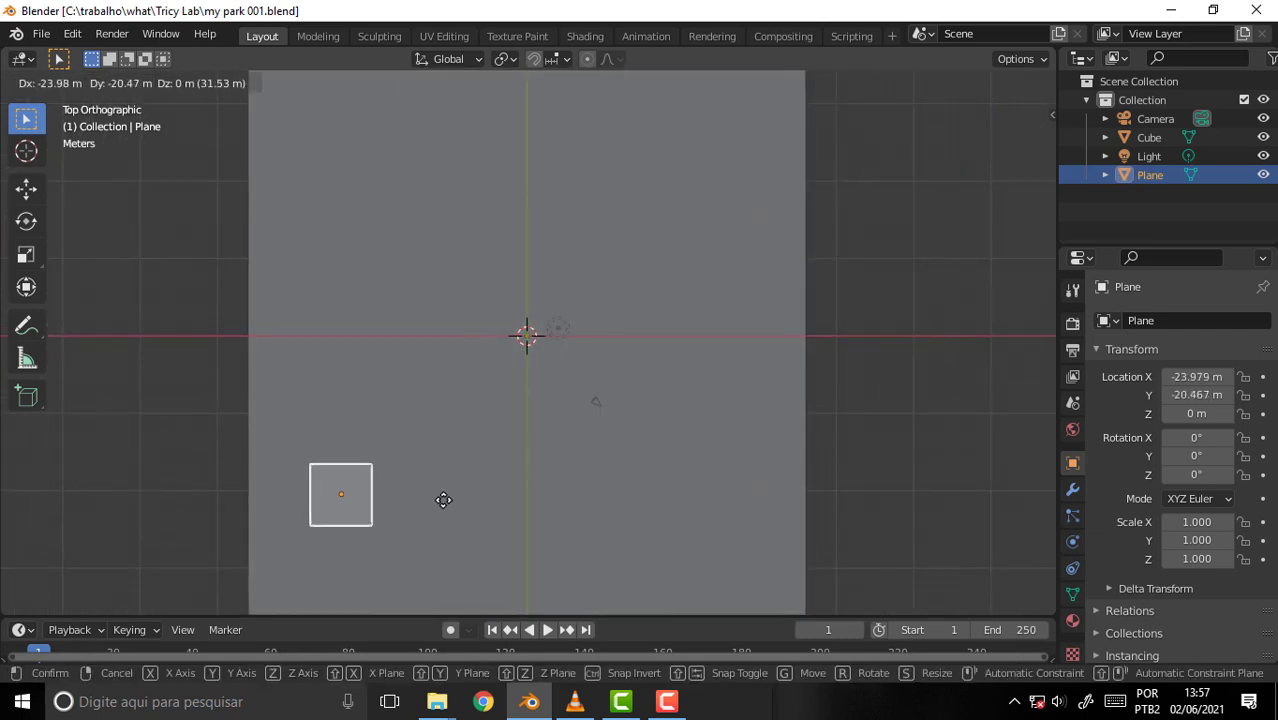
click(392, 590)
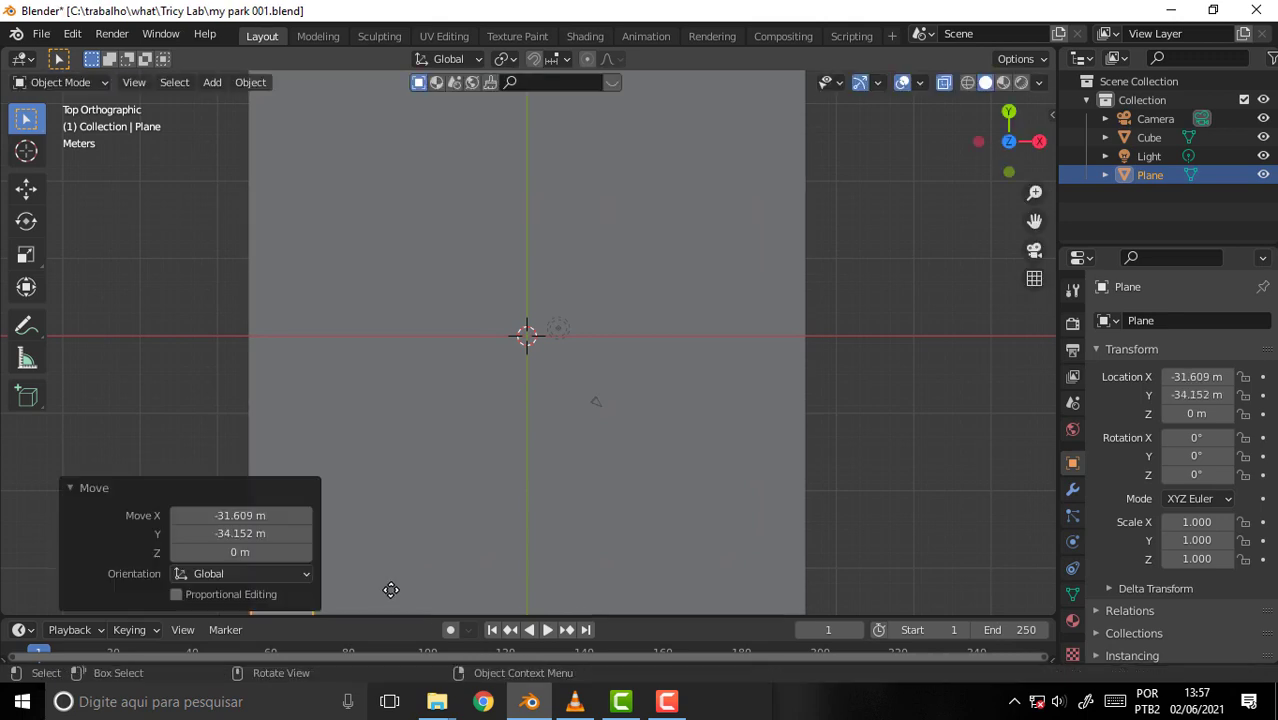
shift+middle_drag(505, 592, 584, 453)
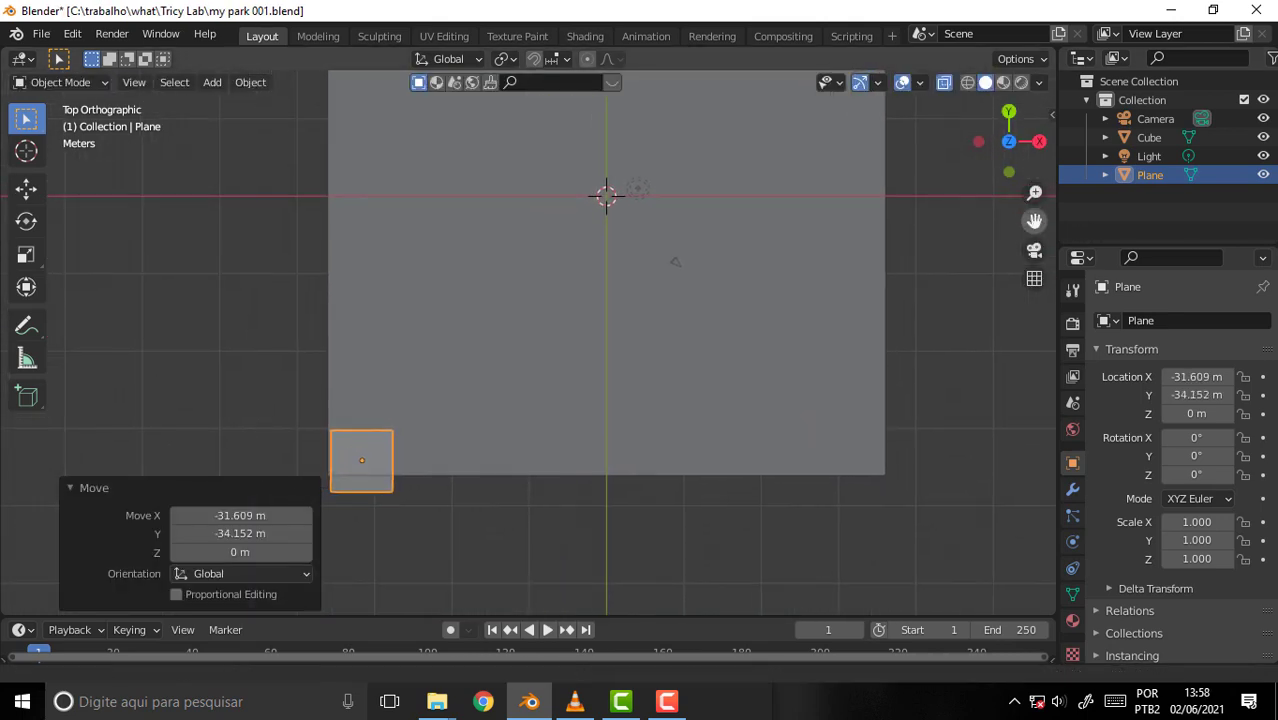
key(g)
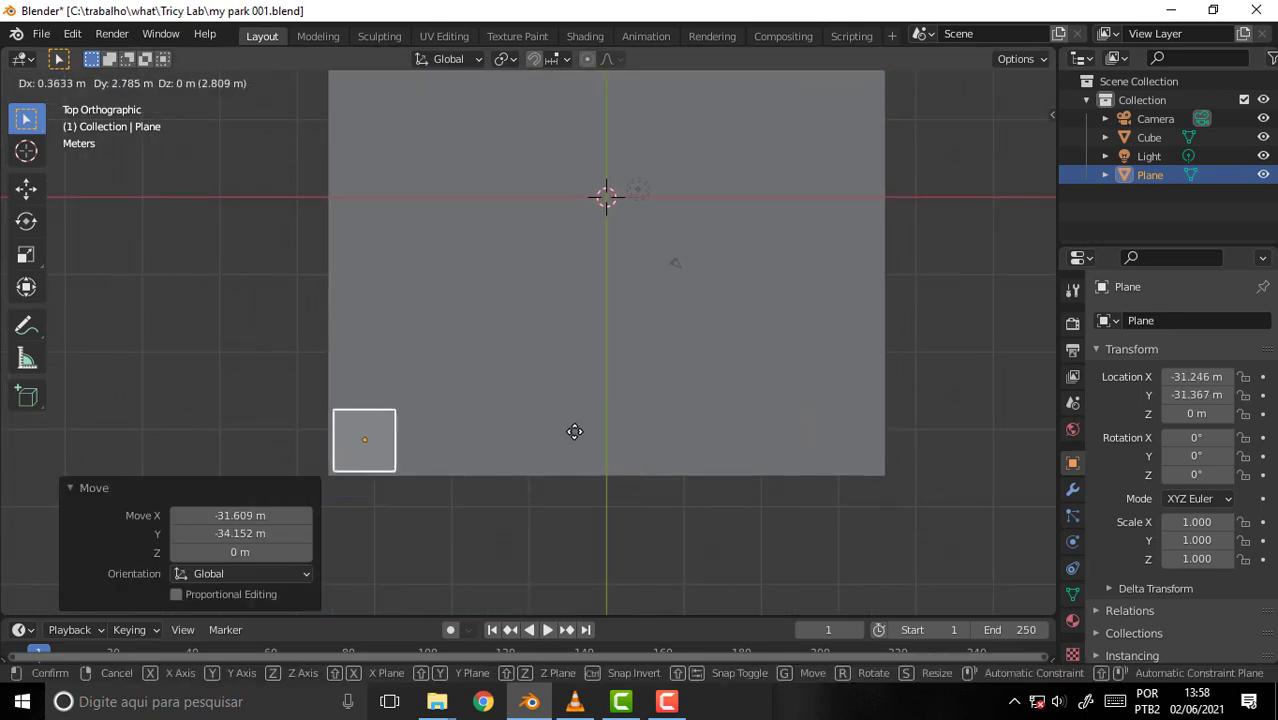
click(575, 427)
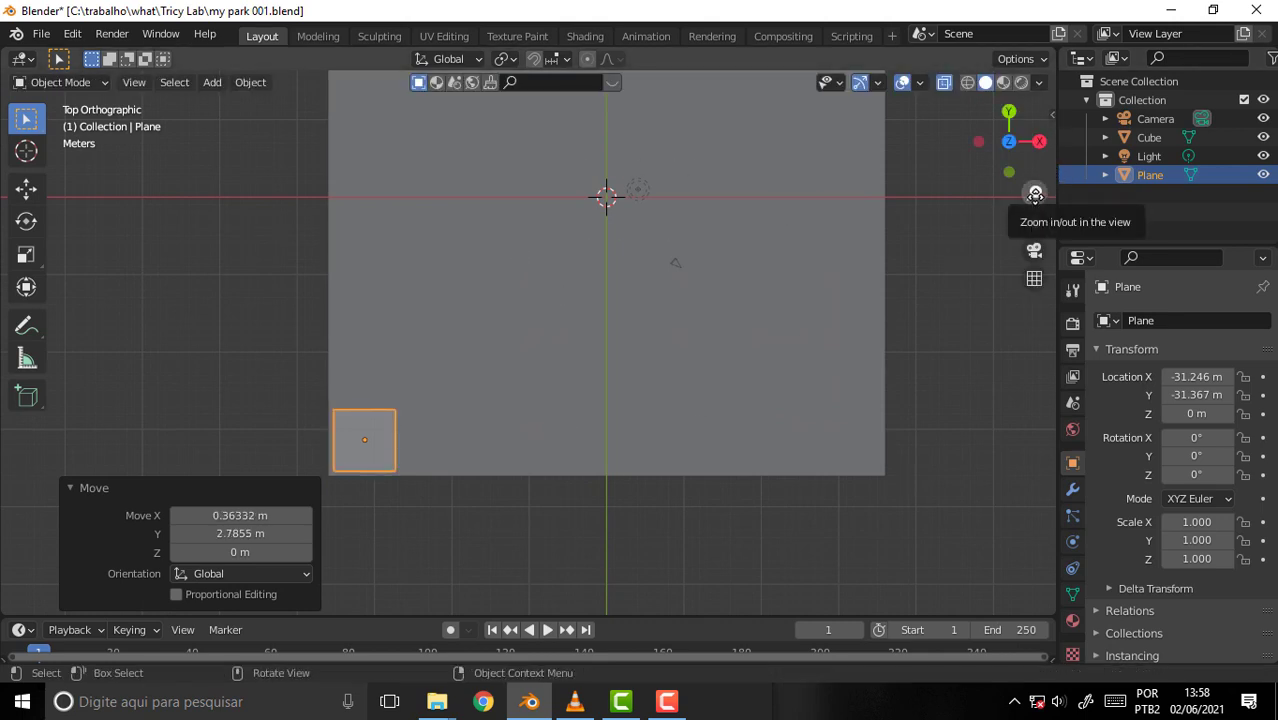
mouse_move(1035, 192)
mouse_down()
mouse_move(1035, 212)
mouse_move(938, 266)
mouse_up()
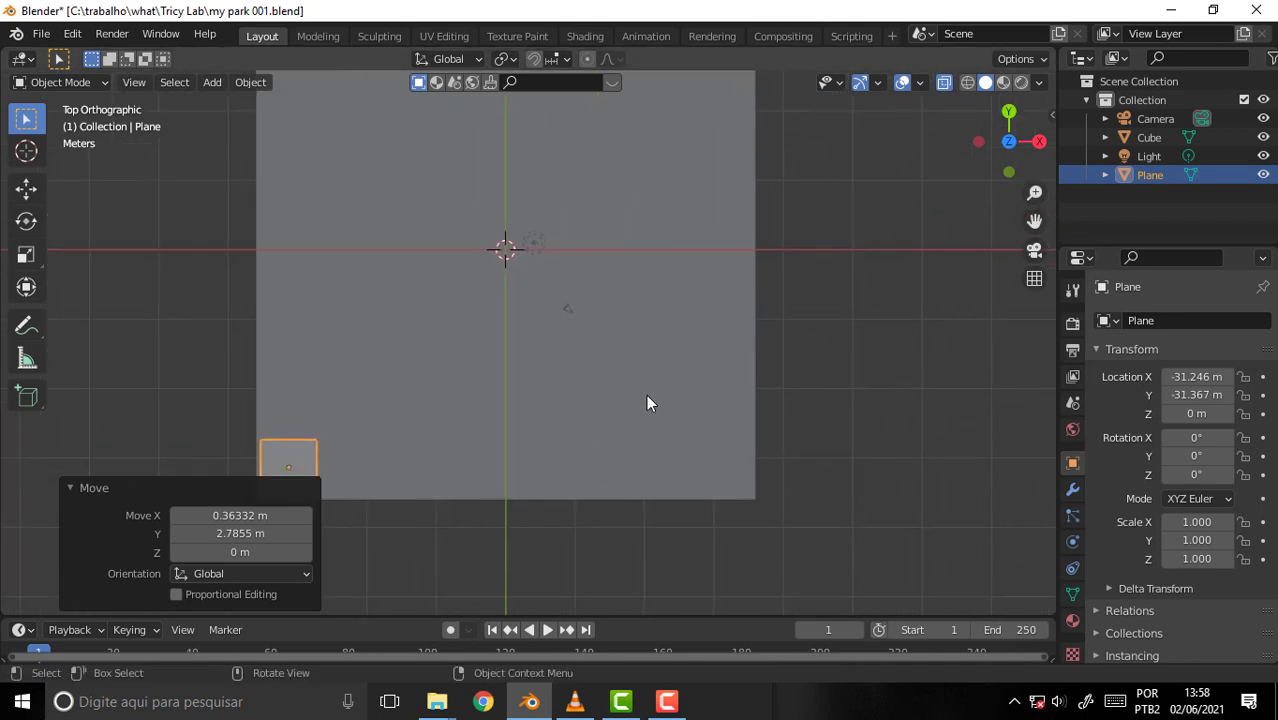
click(1051, 116)
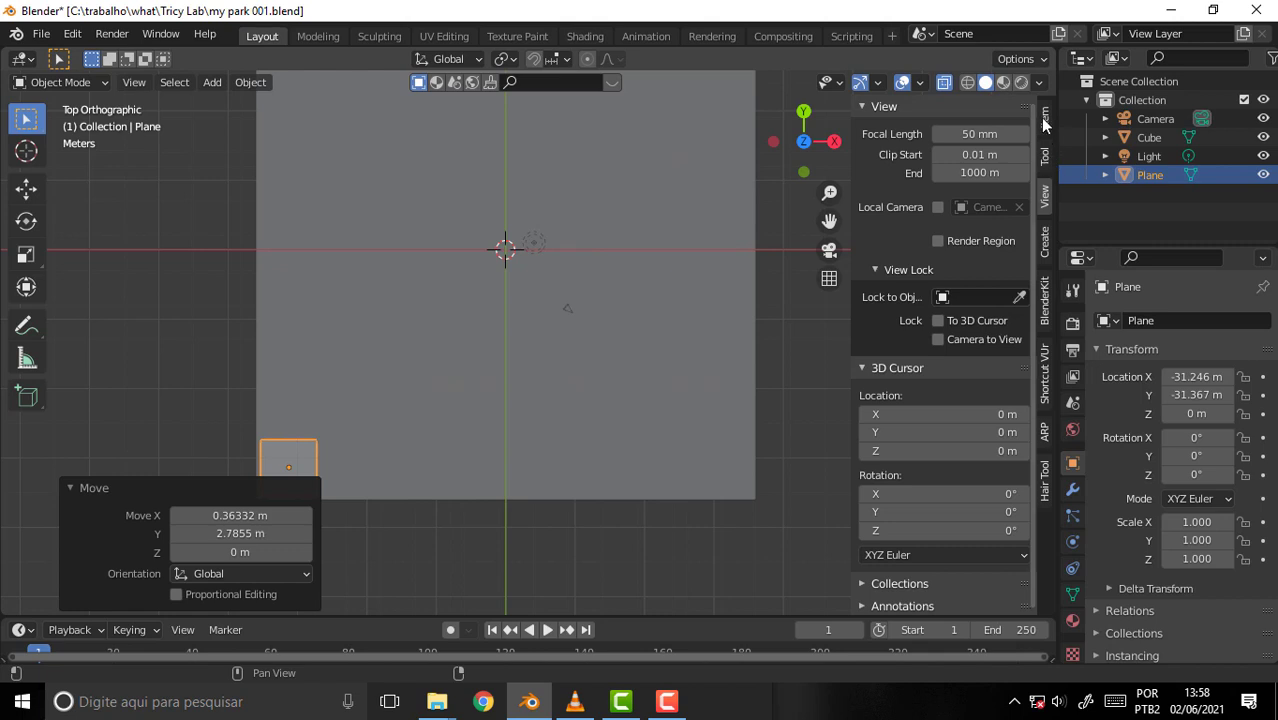
- Enter location X -36 m and Y -36 m in the sidebar's Item panel
click(1044, 120)
click(965, 153)
click(970, 156)
key(Home)
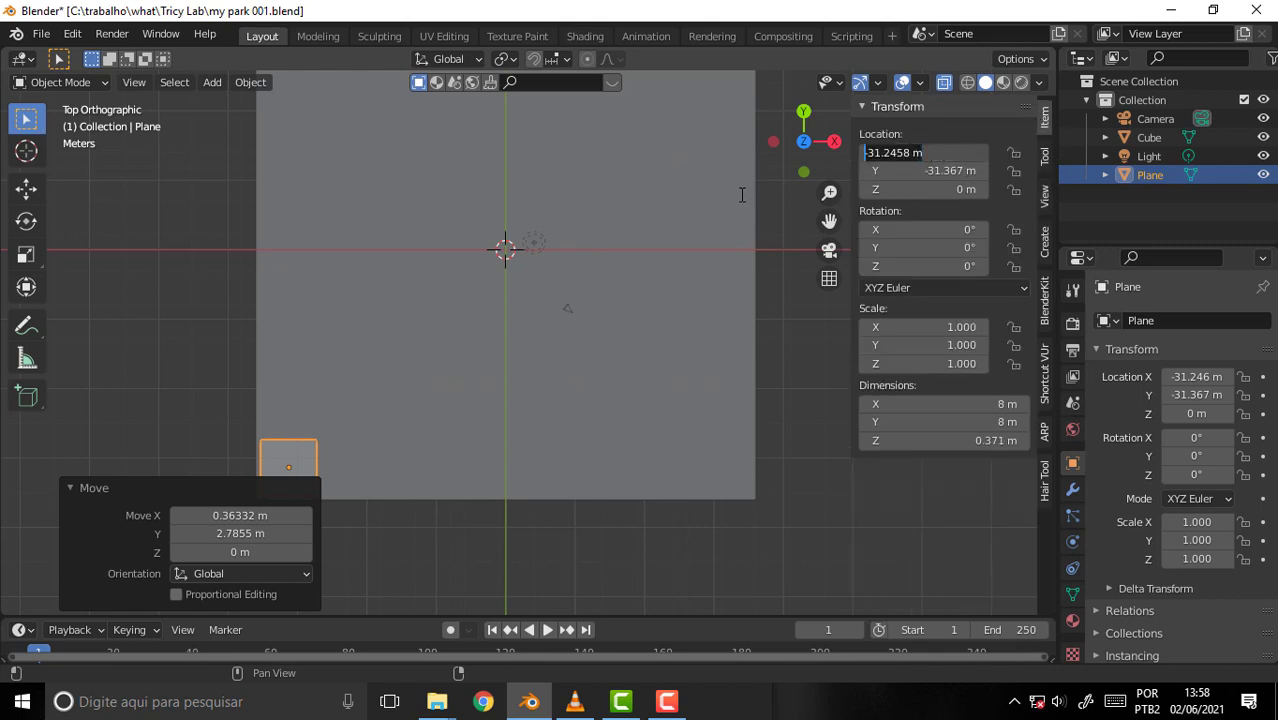
key(ctrl+a)
text(-36)
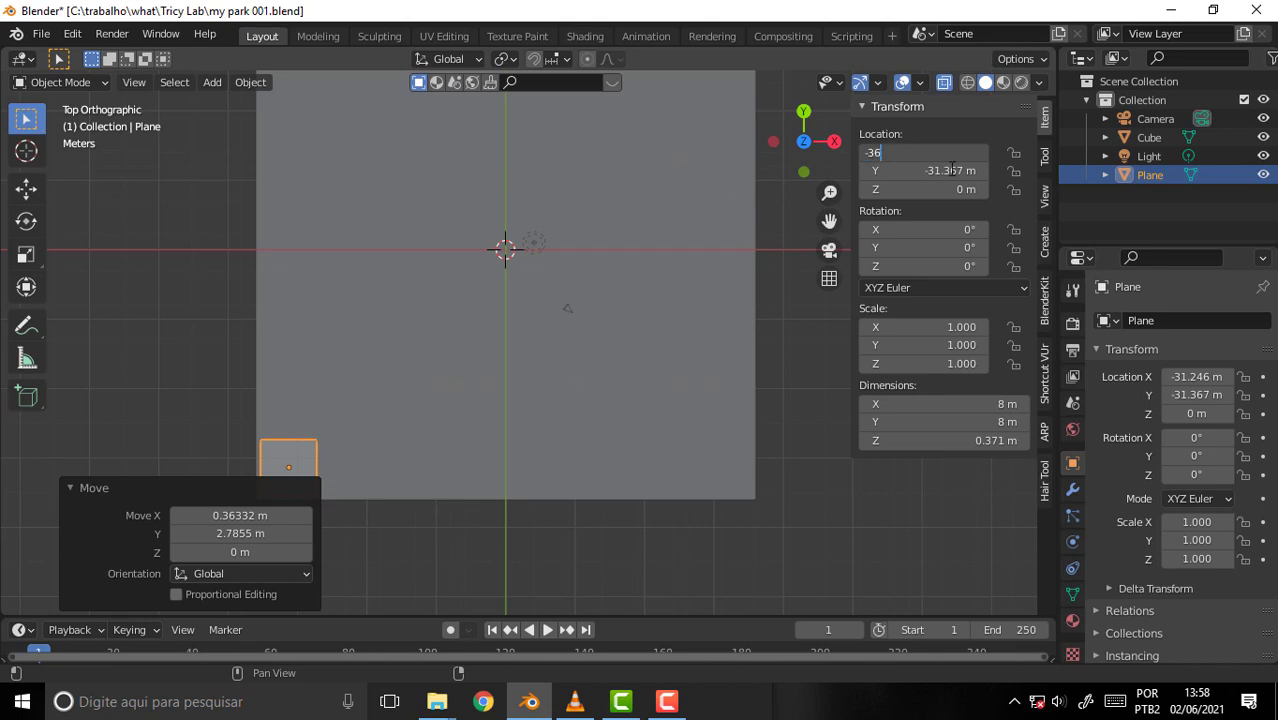
key(Tab)
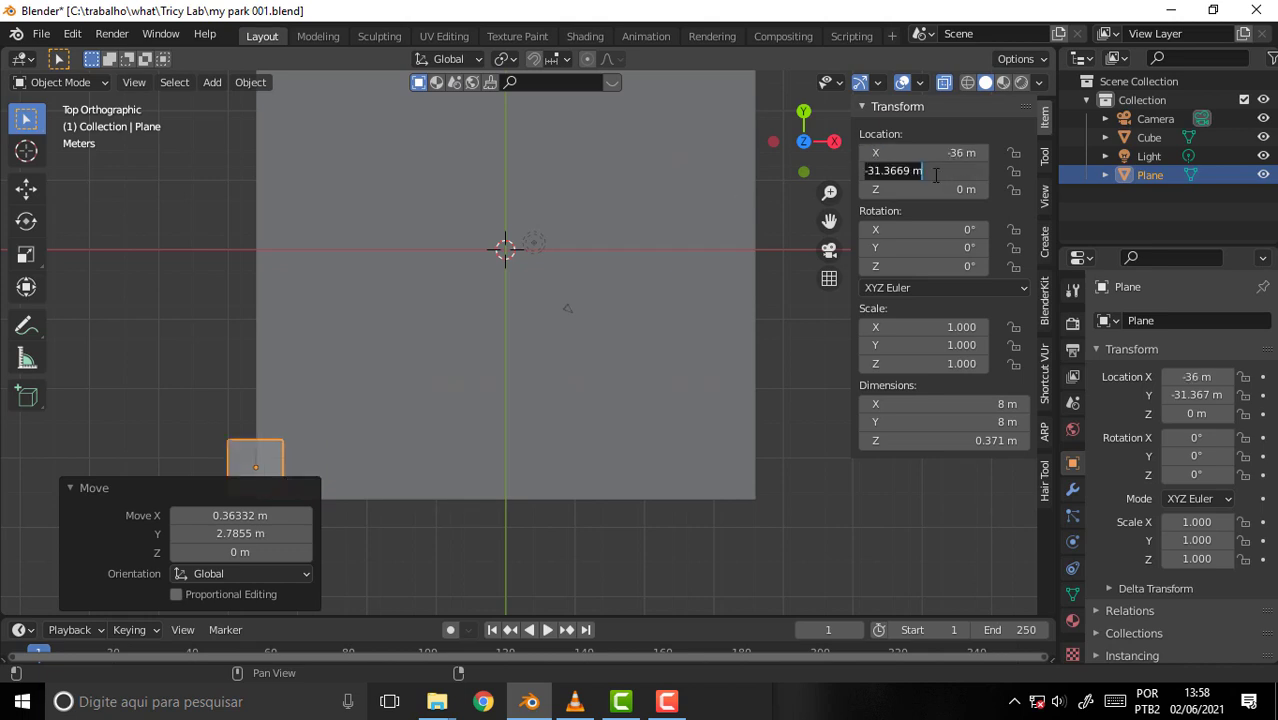
text(-3)
text(6)
key(Return)
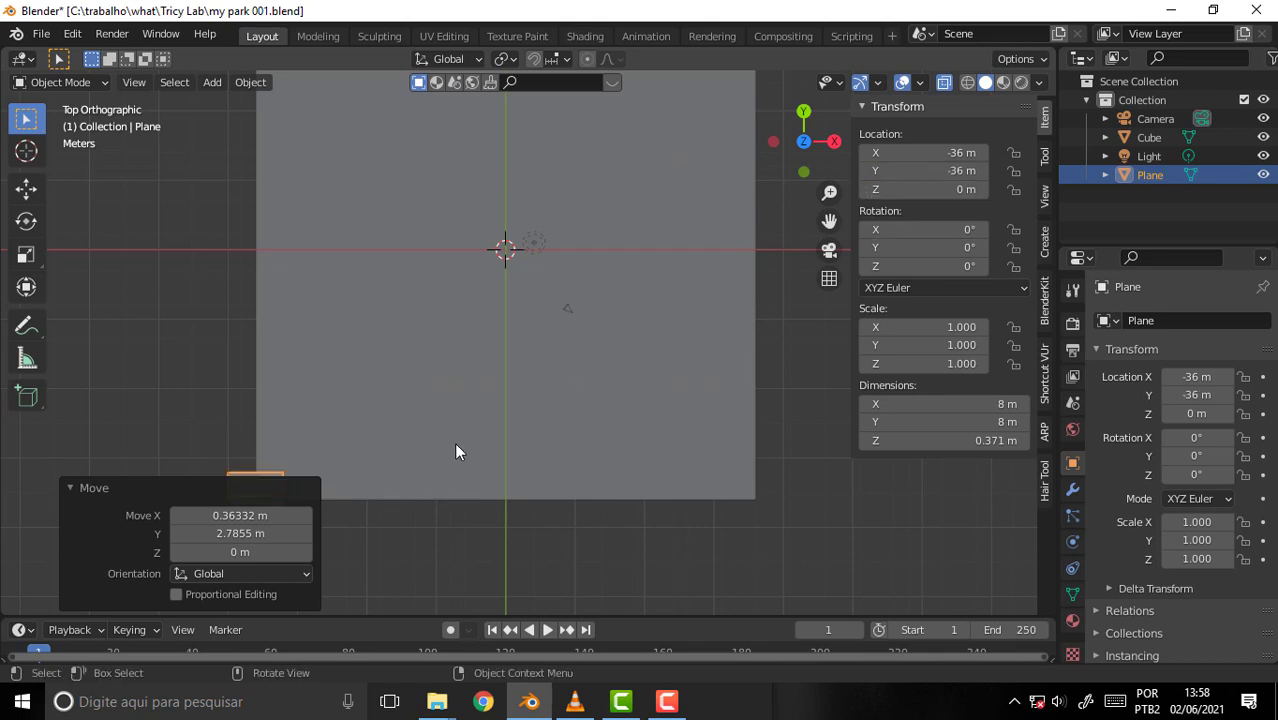
- Correct the plane's location to X -32 m, Y -32 m and recentre the view
shift+middle_drag(239, 528, 282, 453)
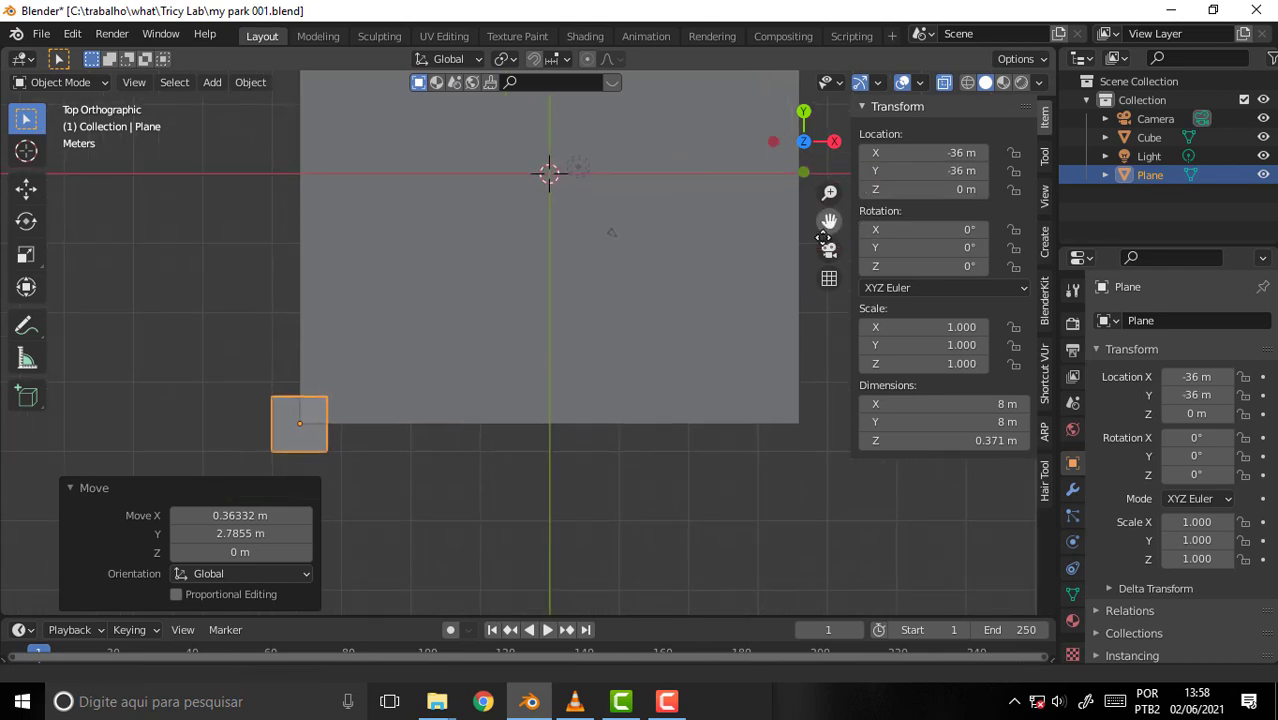
click(961, 153)
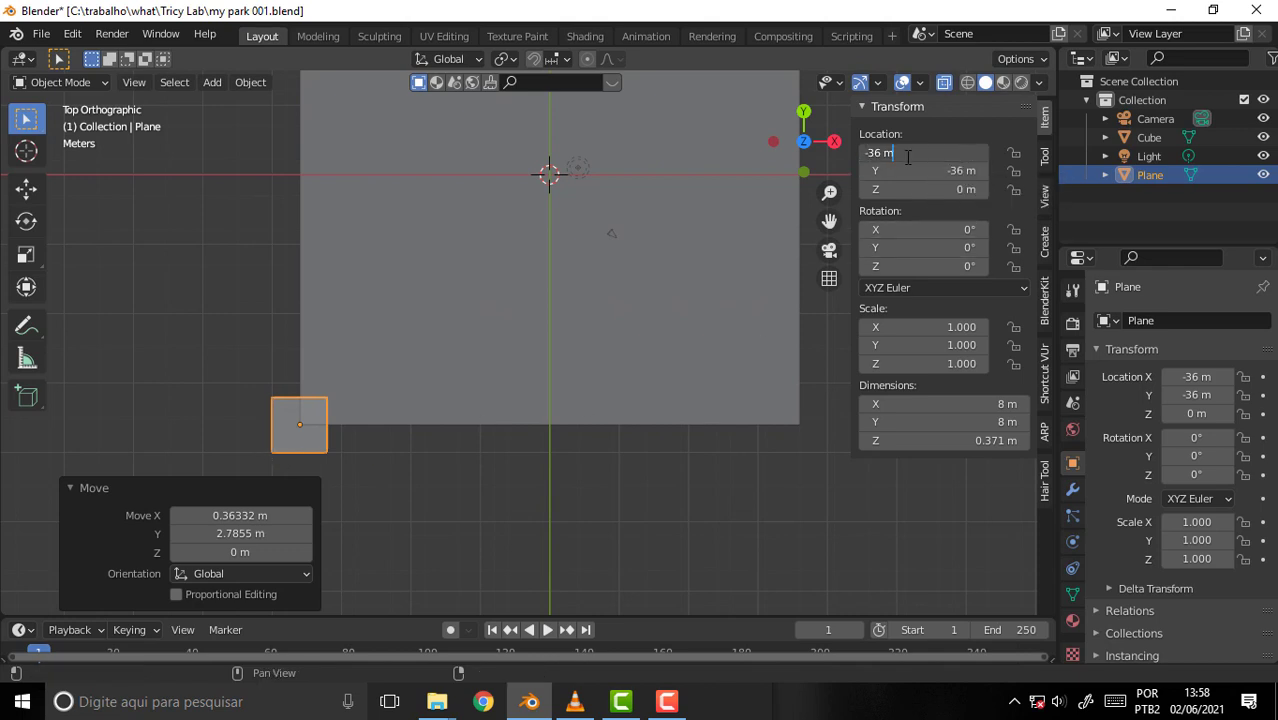
text(-32)
key(Return)
click(977, 171)
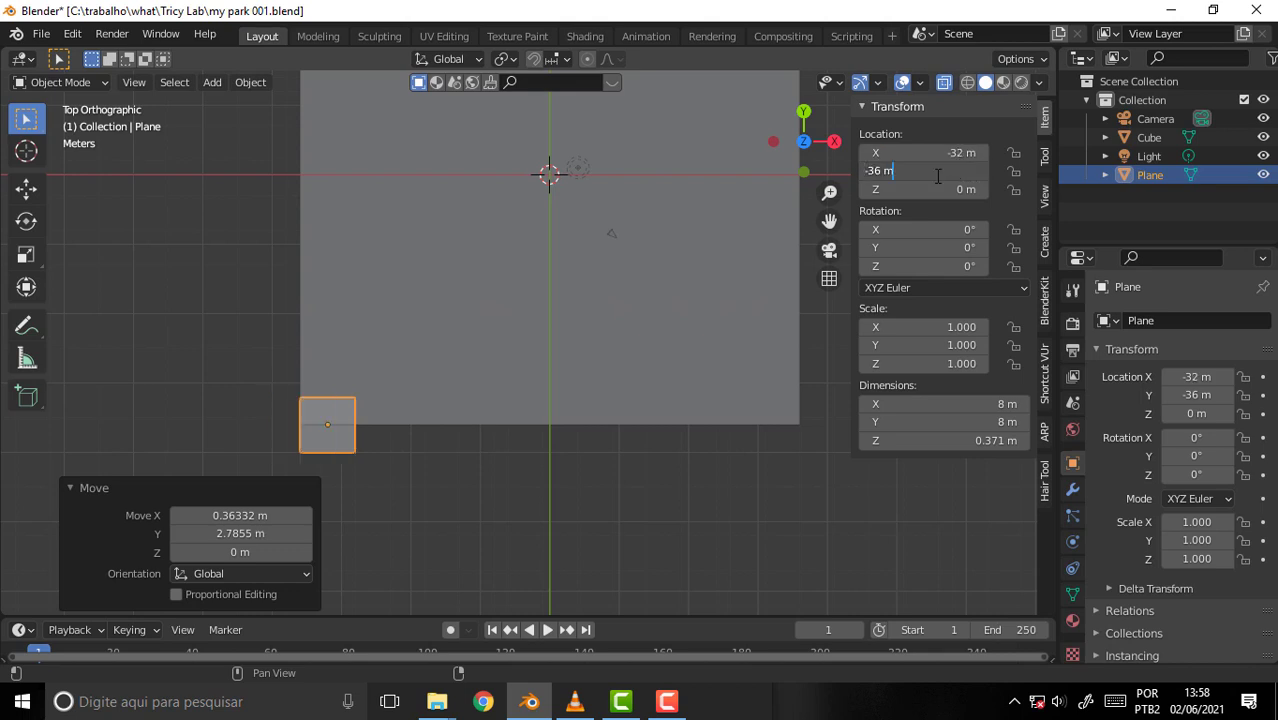
text(-32)
key(Return)
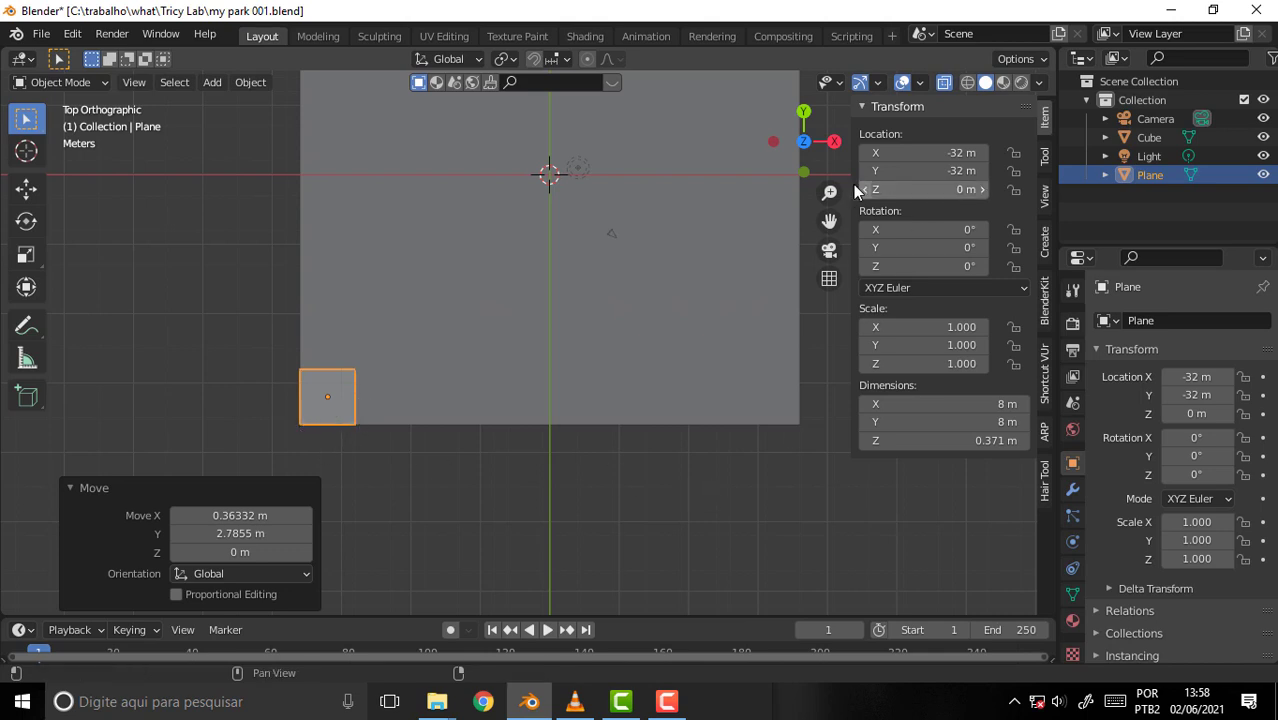
drag(829, 220, 772, 283)
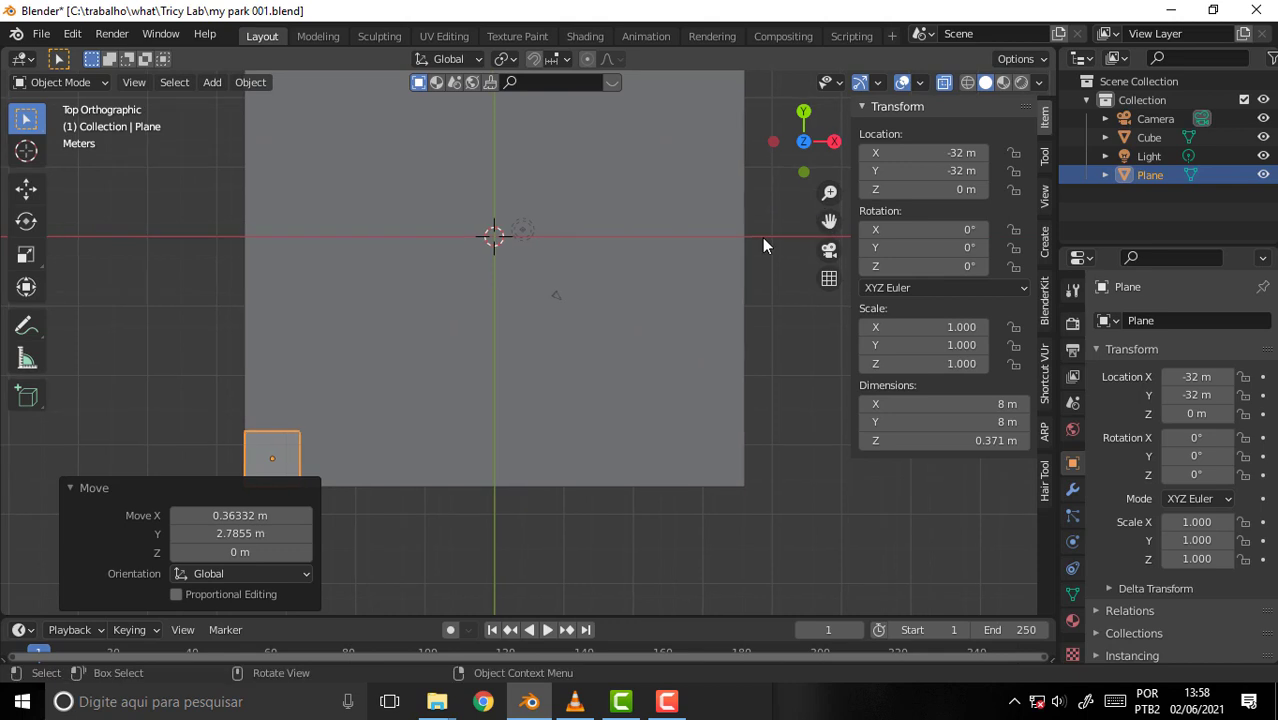
scroll(762, 237, down, 2)
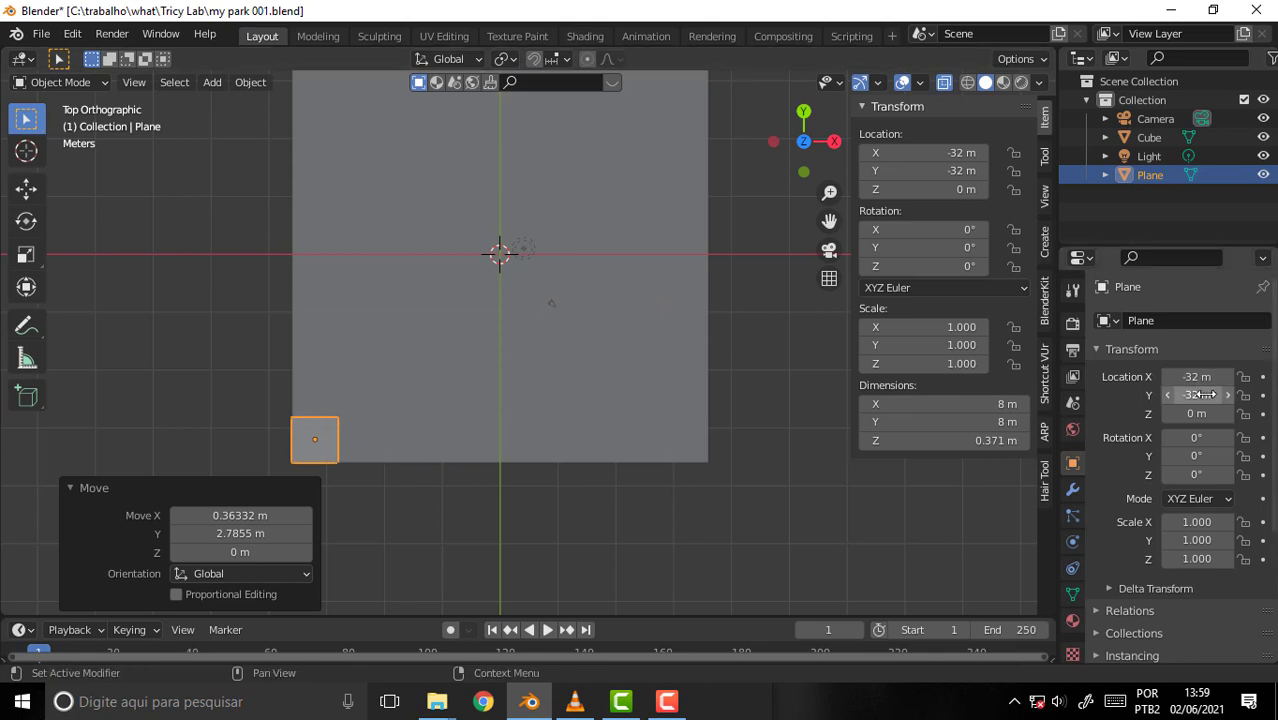
- Add an Array modifier to the plane with a count of 9
click(1072, 490)
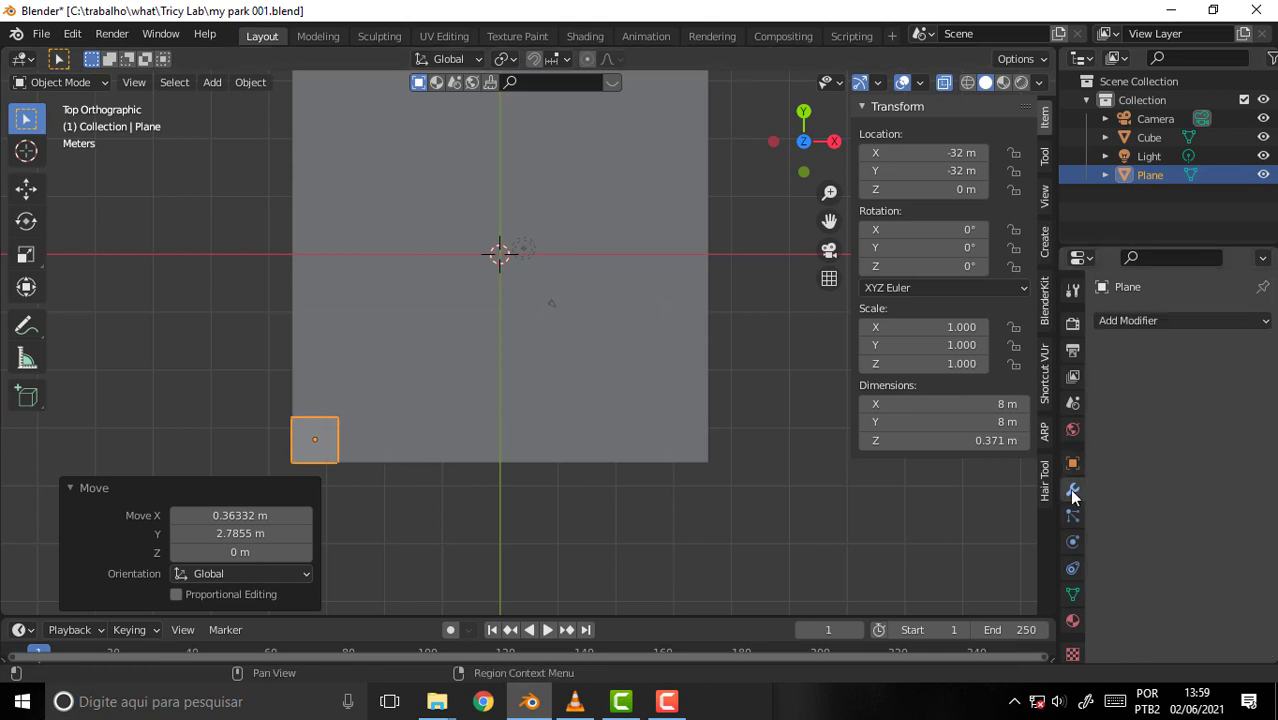
click(1179, 321)
click(887, 374)
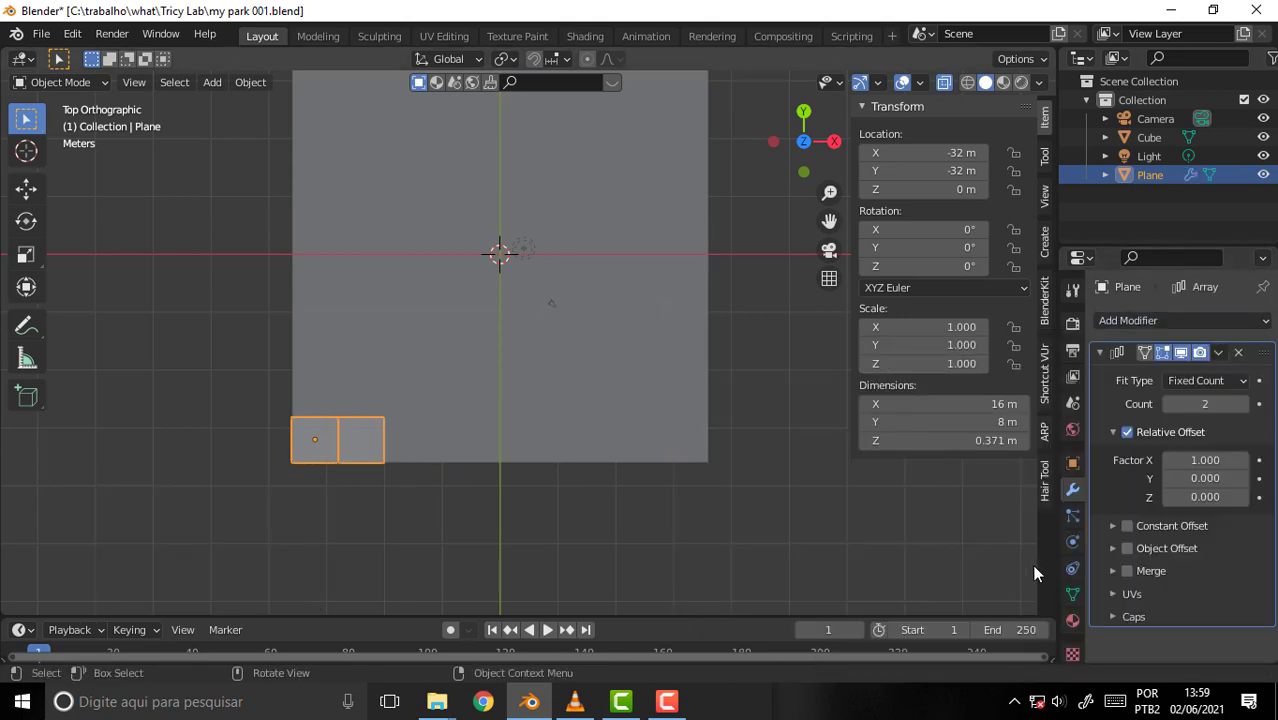
click(1205, 403)
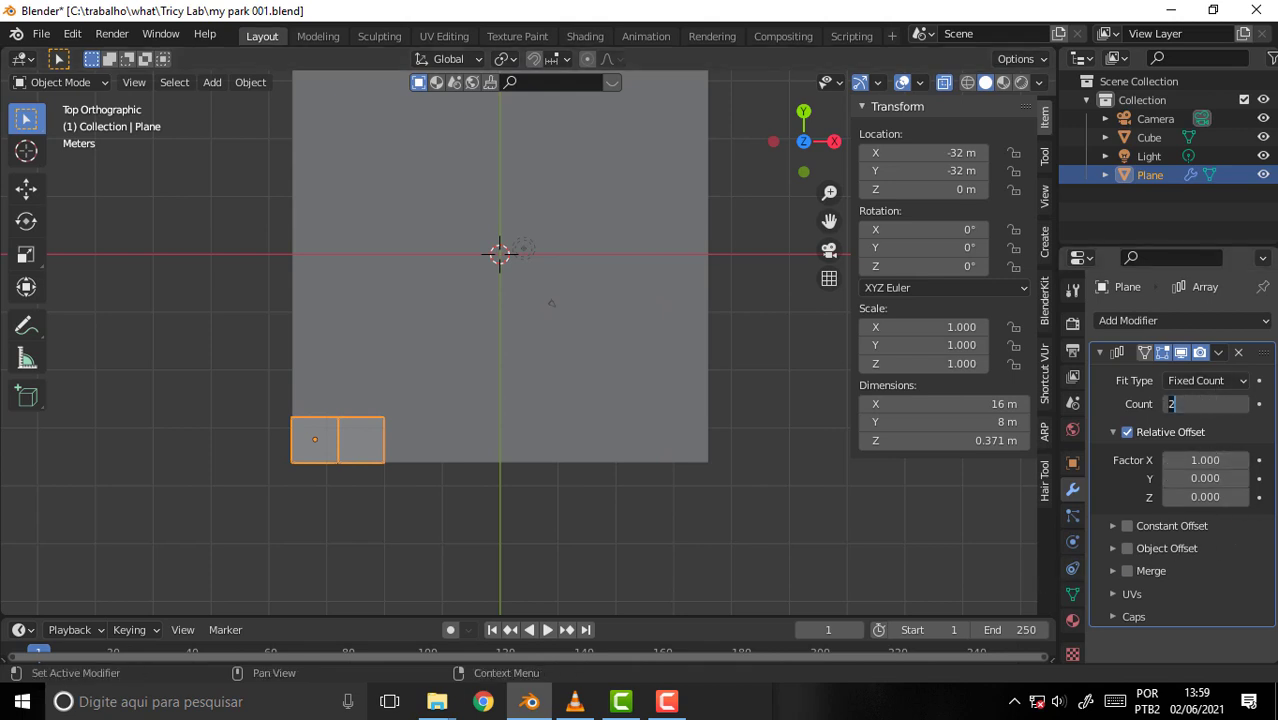
text(9)
key(Return)
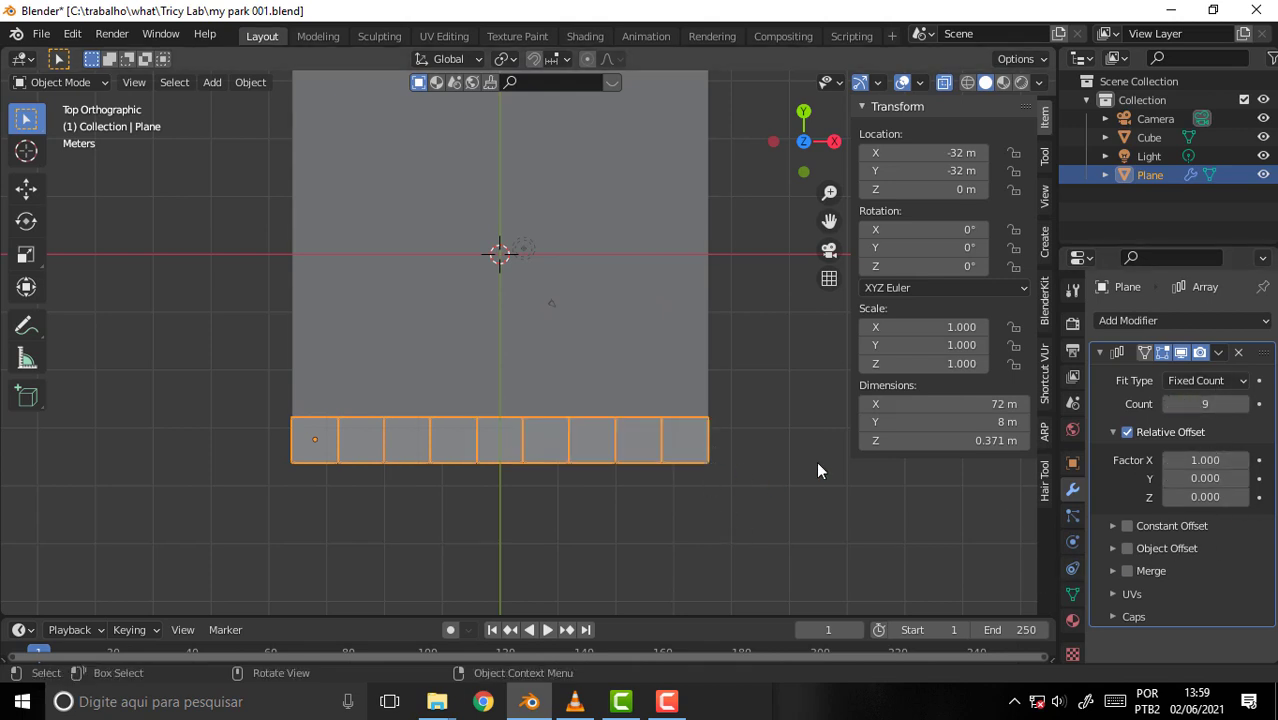
click(1098, 353)
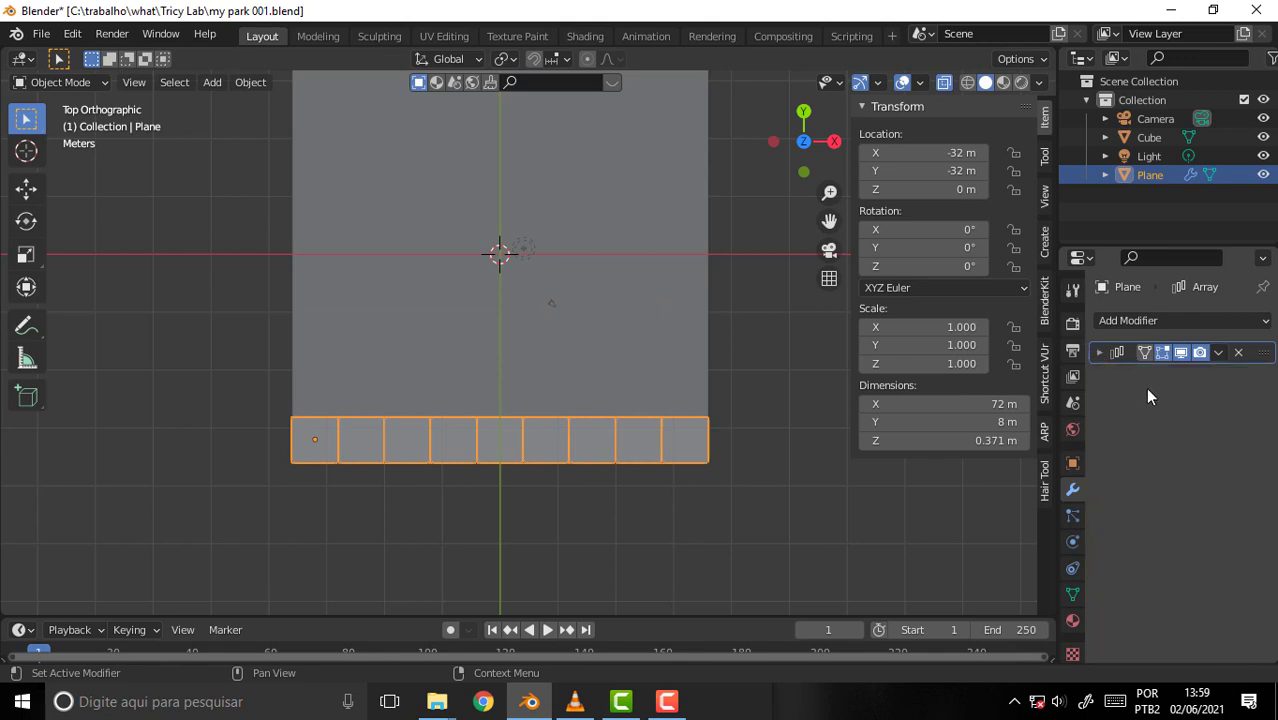
click(1099, 354)
click(1099, 354)
- Duplicate the Array modifier and set its relative offset factor to X 0, Y 1
click(1218, 353)
click(1135, 393)
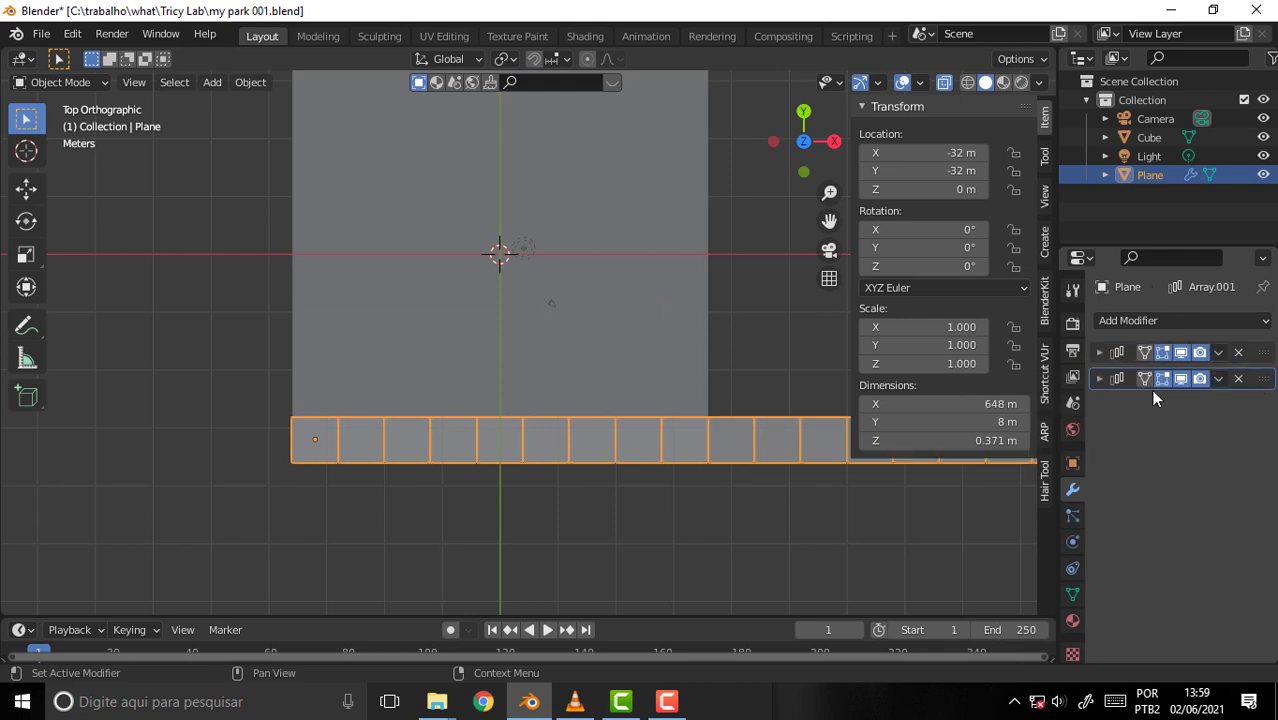
click(1100, 378)
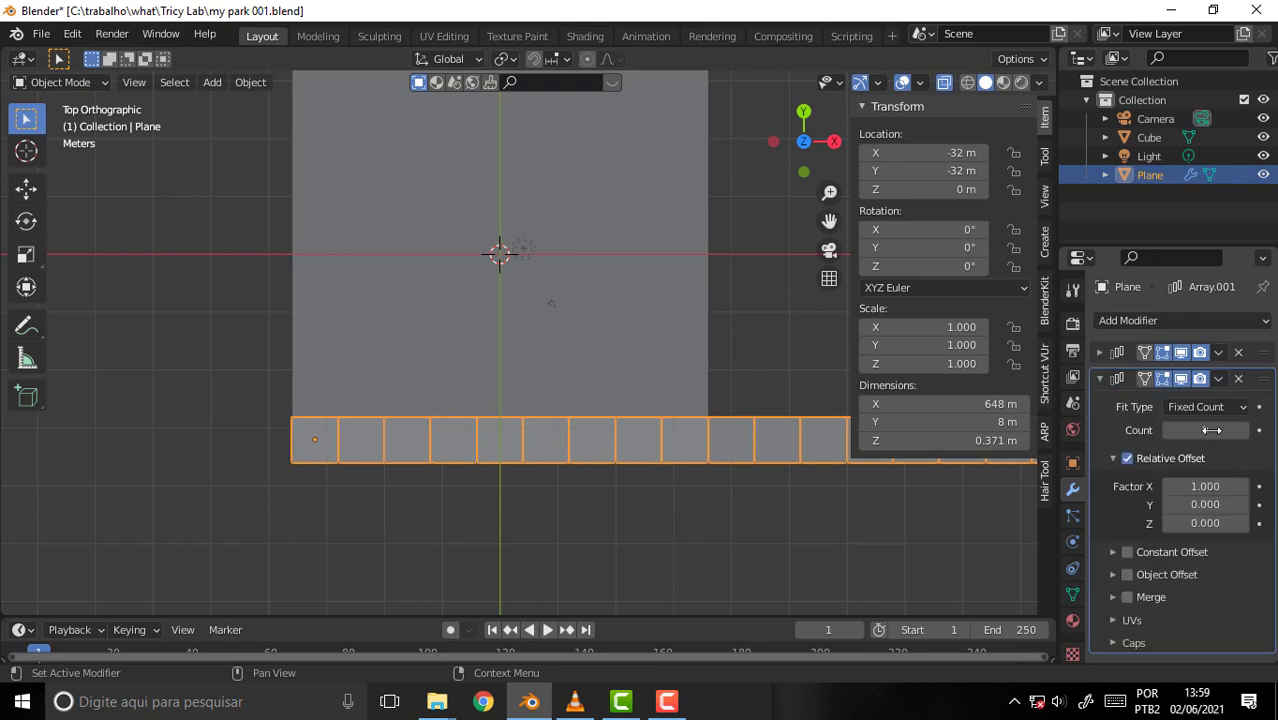
click(1205, 486)
text(0)
key(Return)
click(1197, 505)
text(1)
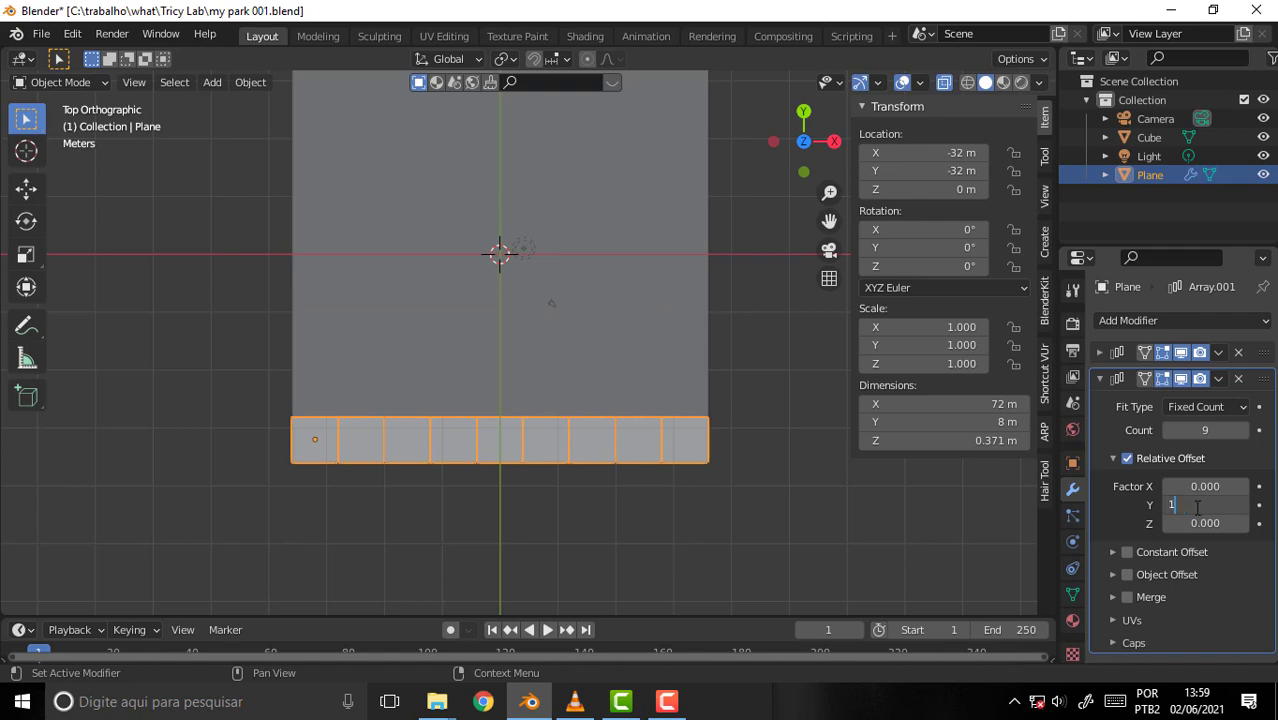
key(Return)
- Turn X-ray off so the 72 m tiled ground looks solid, and collapse the second Array panel
mouse_move(760, 354)
middle_down()
mouse_move(629, 237)
mouse_move(733, 206)
middle_up()
scroll(690, 202, up, 5)
scroll(690, 202, up, 1)
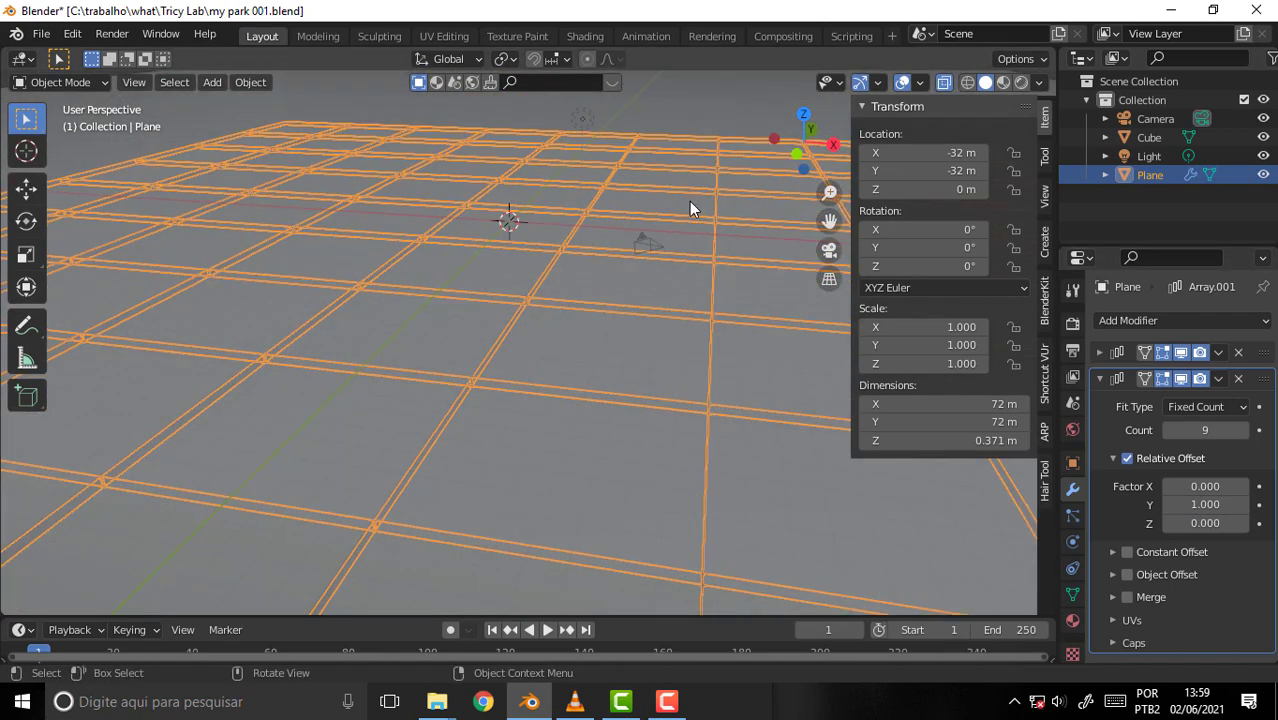
scroll(652, 250, down, 2)
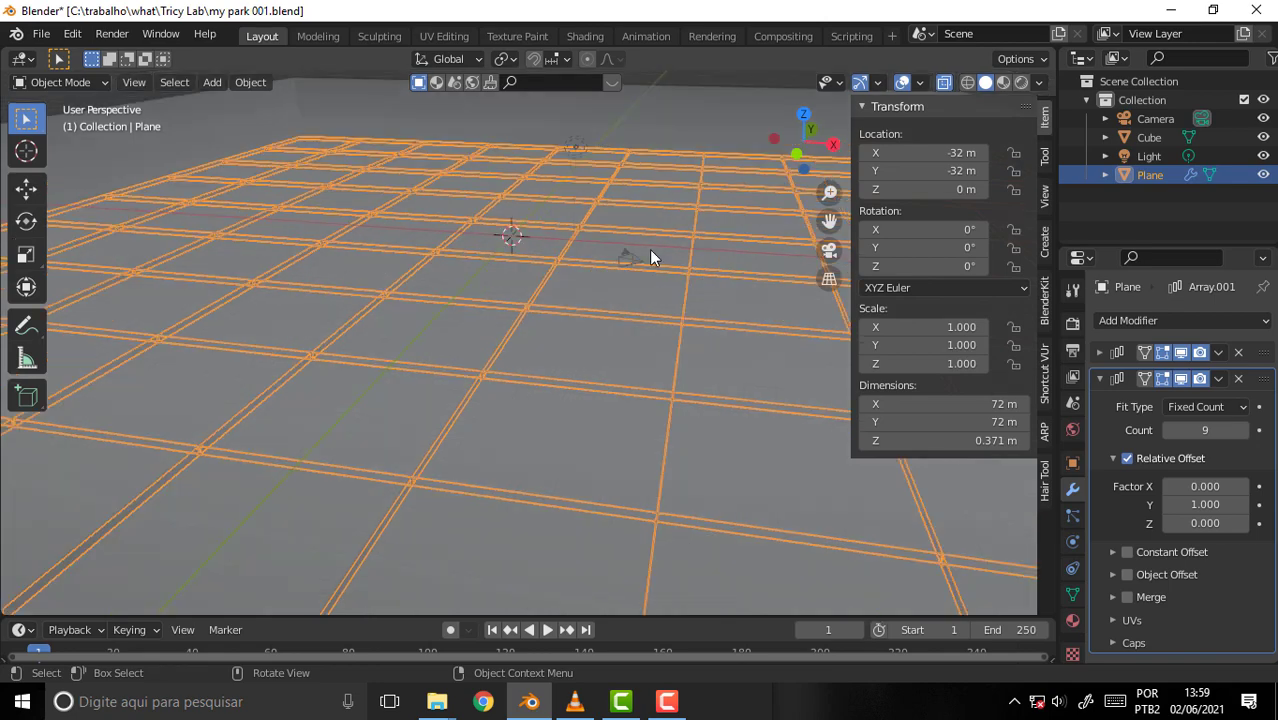
click(945, 85)
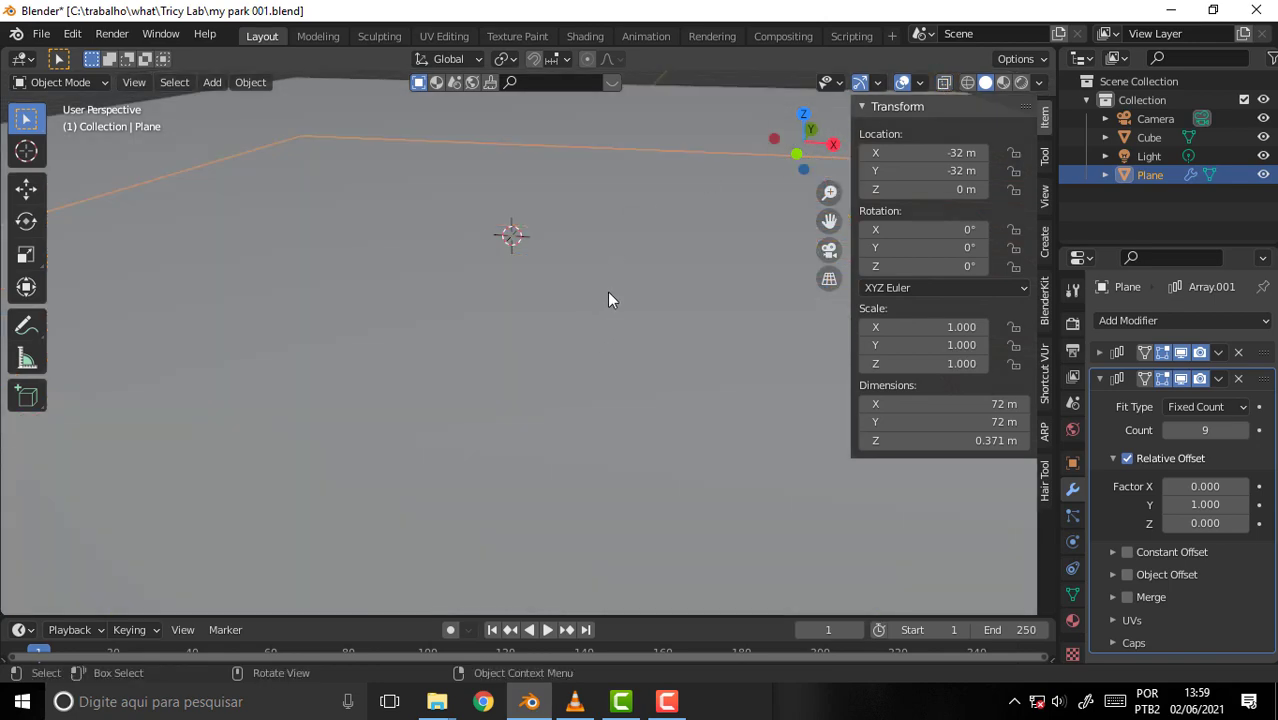
mouse_move(608, 297)
middle_down()
mouse_move(608, 283)
mouse_move(596, 303)
mouse_move(641, 292)
mouse_move(632, 246)
mouse_move(593, 282)
mouse_move(730, 288)
mouse_move(494, 322)
mouse_move(536, 348)
mouse_move(590, 280)
mouse_move(600, 312)
middle_up()
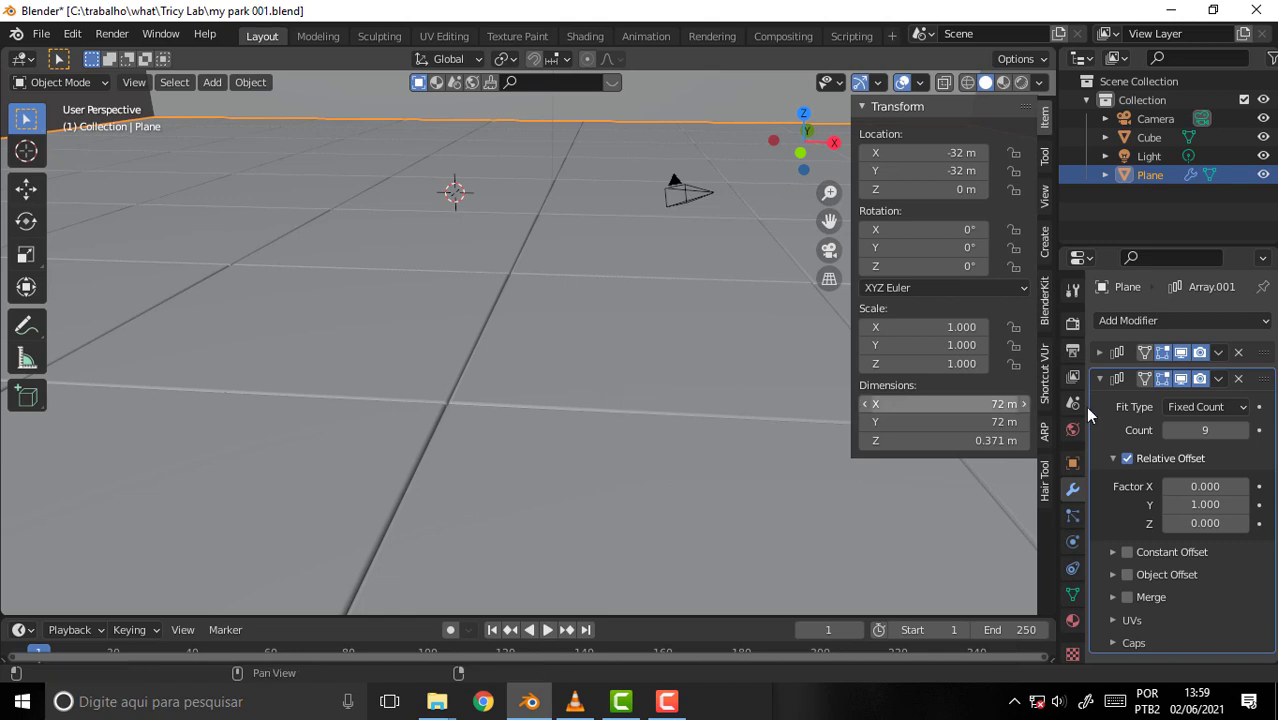
click(1099, 378)
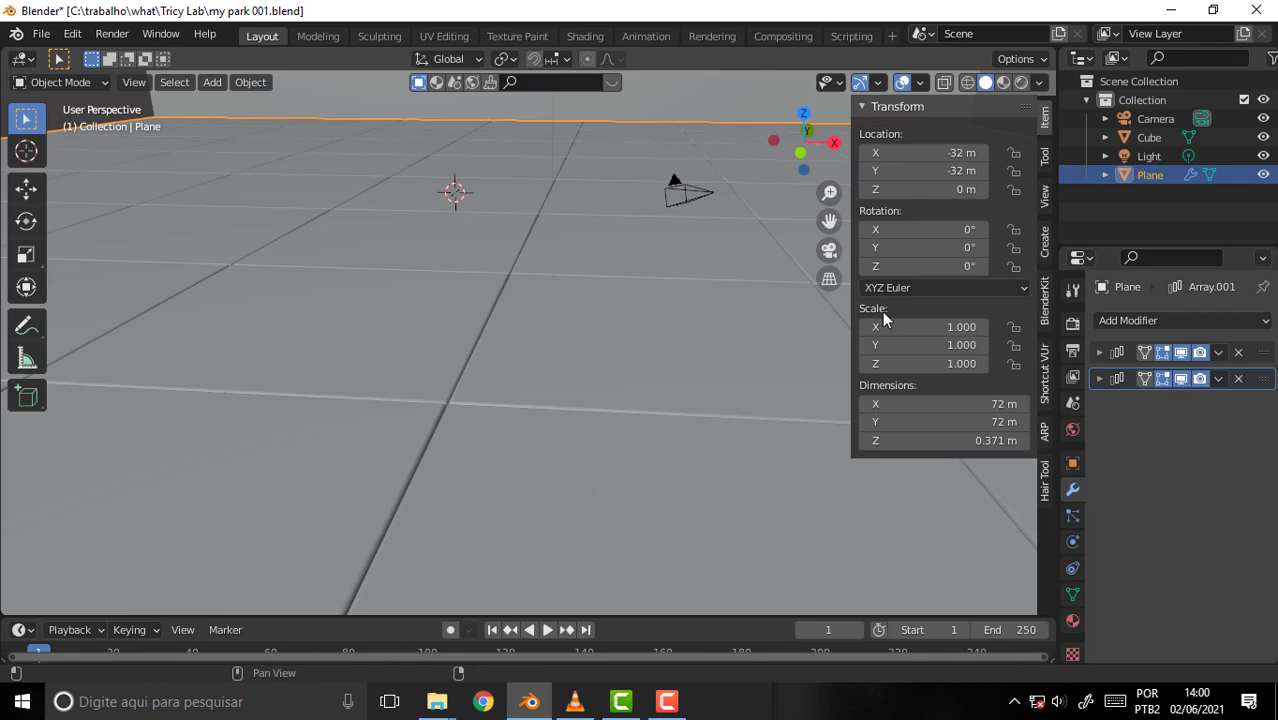
scroll(523, 314, up, 5)
scroll(522, 308, down, 3)
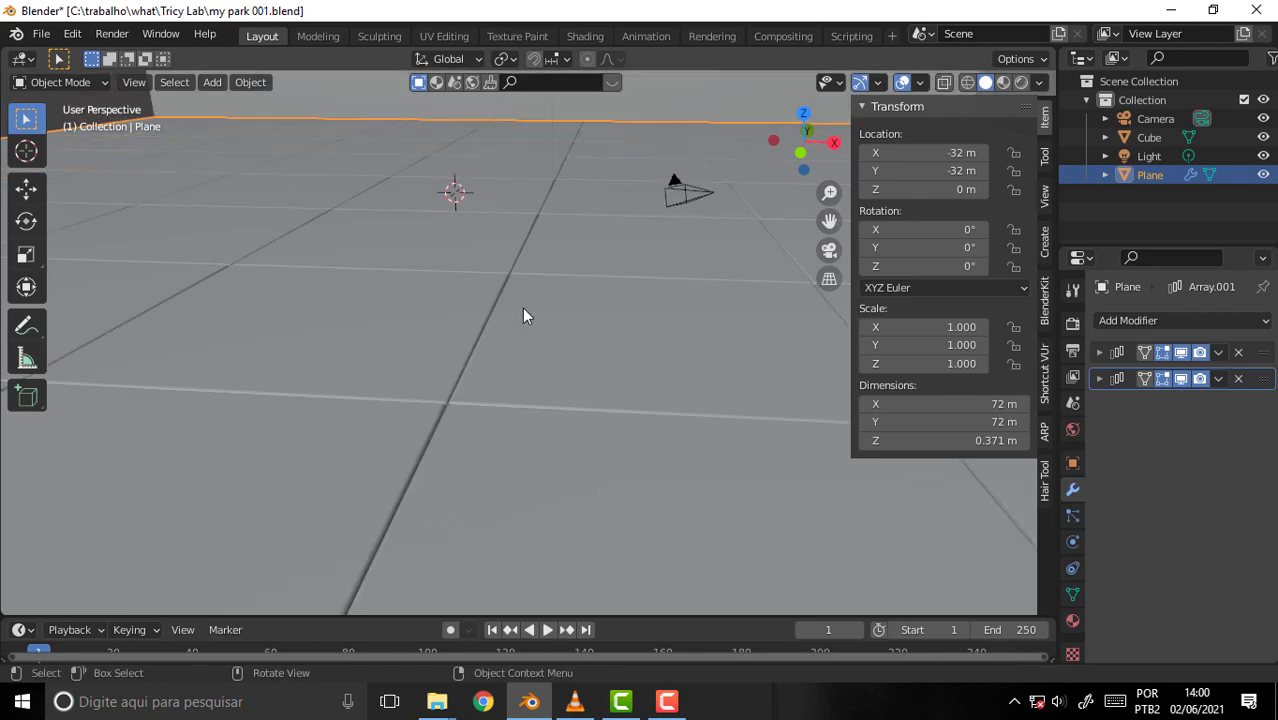
middle_drag(522, 308, 611, 298)
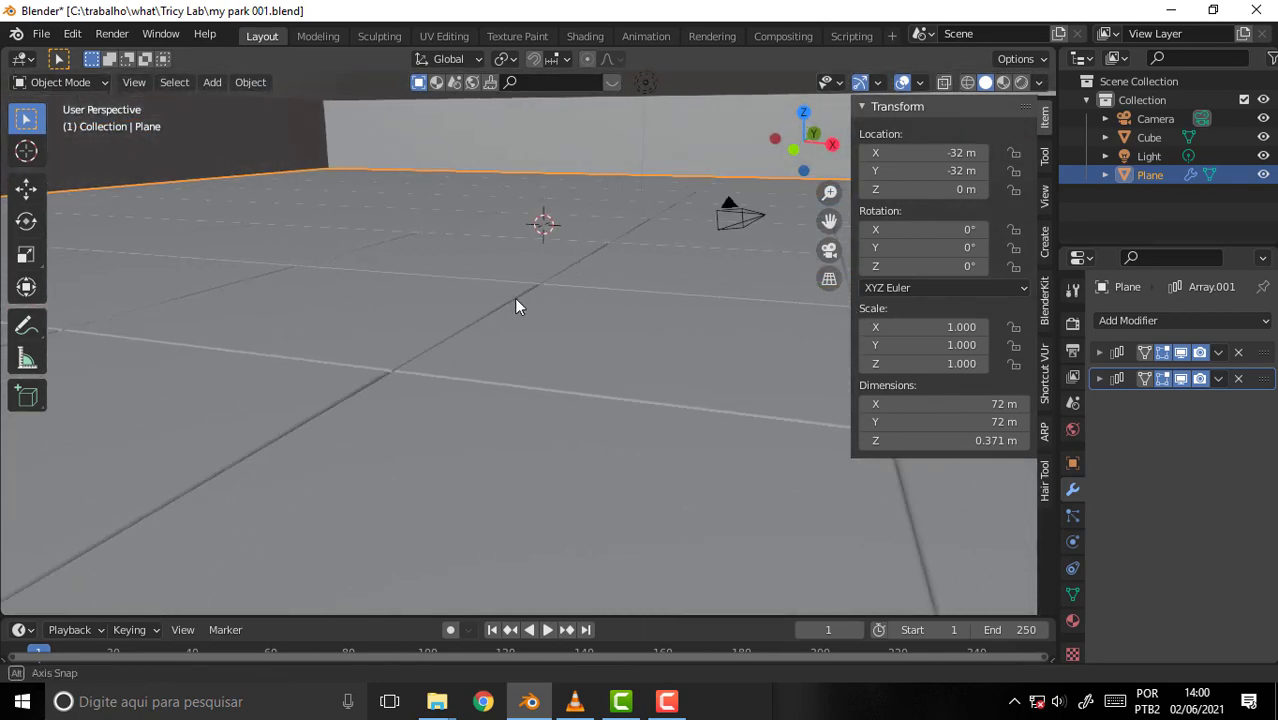
mouse_move(611, 298)
middle_down()
mouse_move(647, 269)
mouse_move(617, 306)
mouse_move(649, 288)
mouse_move(682, 297)
mouse_move(668, 251)
mouse_move(645, 290)
middle_up()
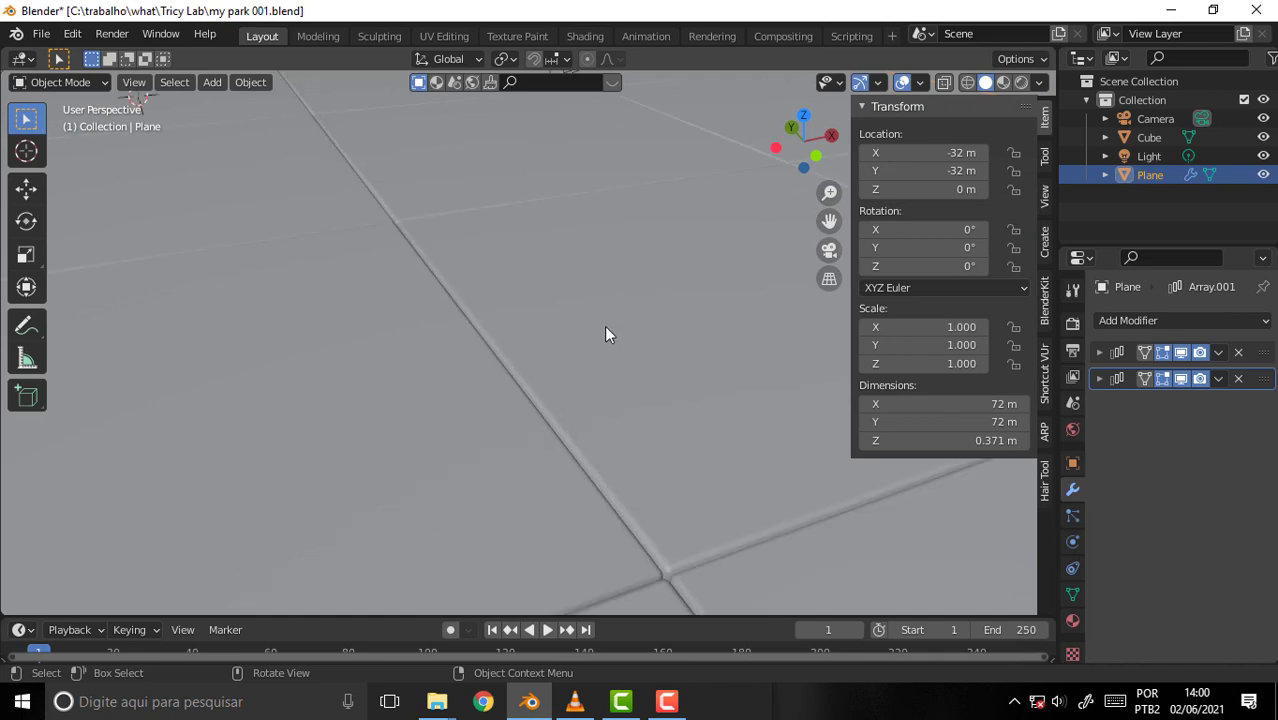
mouse_move(605, 326)
middle_down()
mouse_move(833, 312)
mouse_move(593, 306)
mouse_move(612, 299)
middle_up()
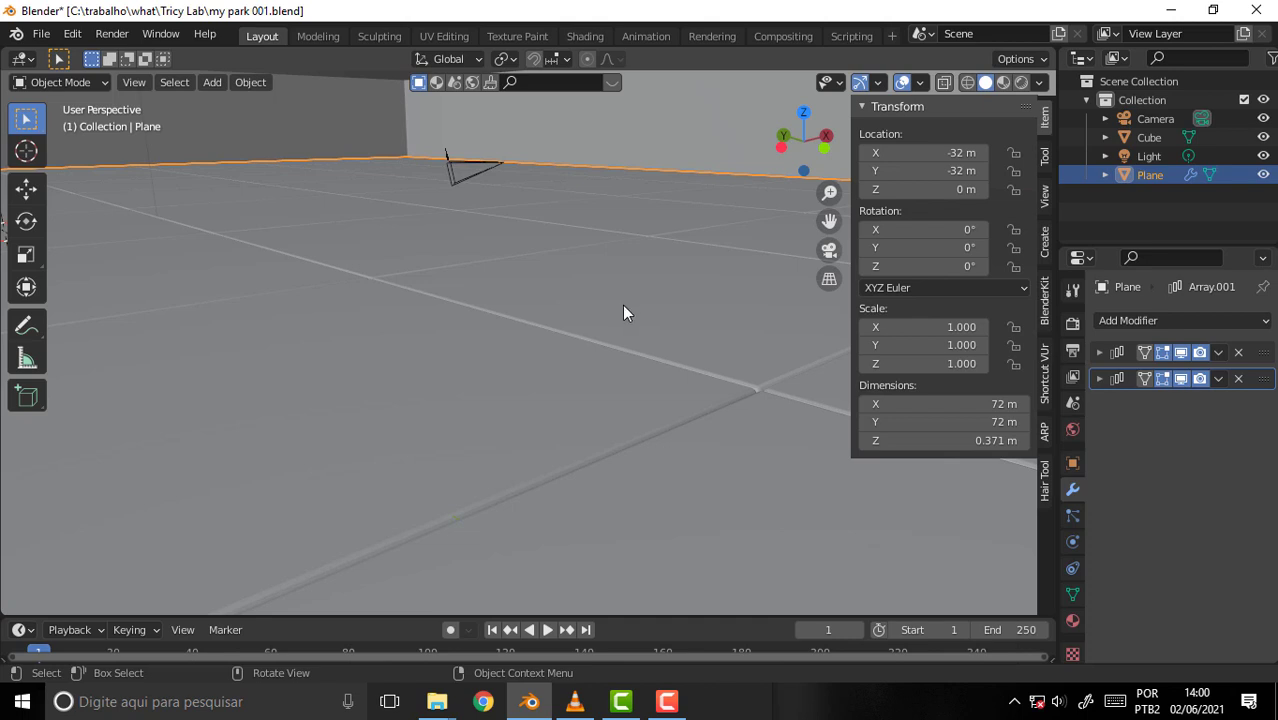
scroll(612, 314, down, 2)
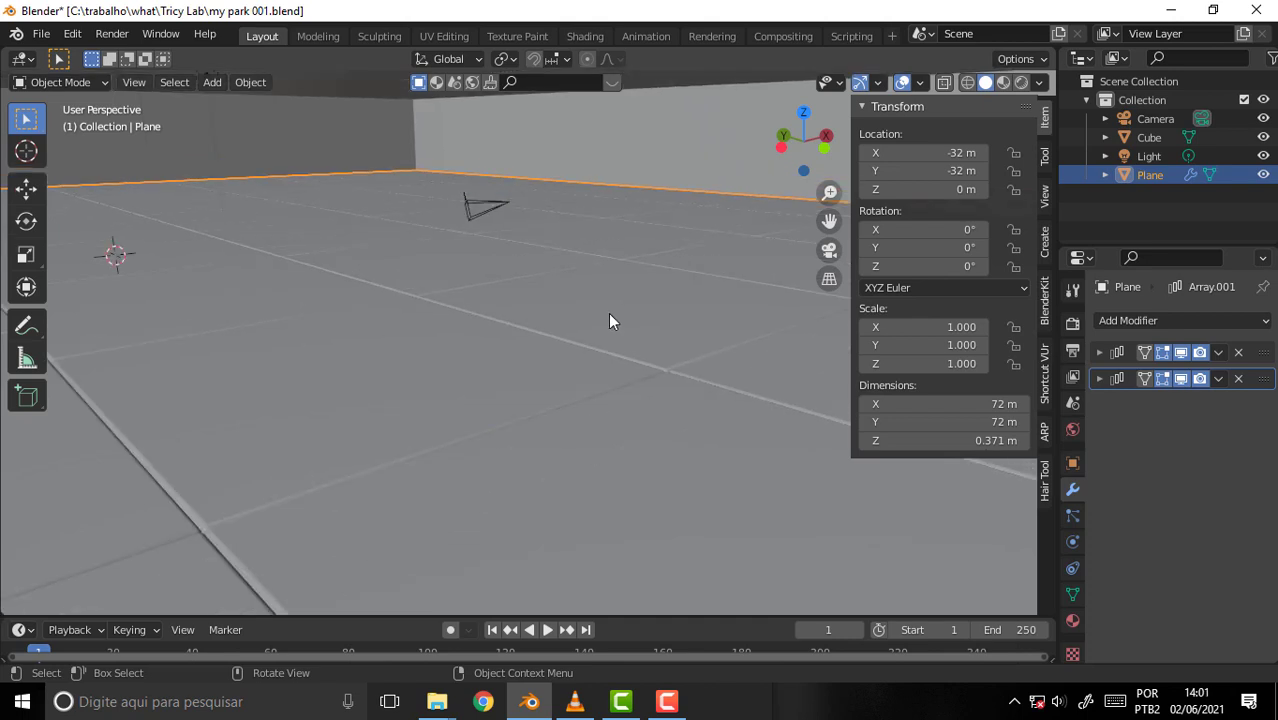
mouse_move(608, 313)
middle_down()
mouse_move(515, 334)
mouse_move(535, 341)
mouse_move(558, 224)
mouse_move(547, 301)
middle_up()
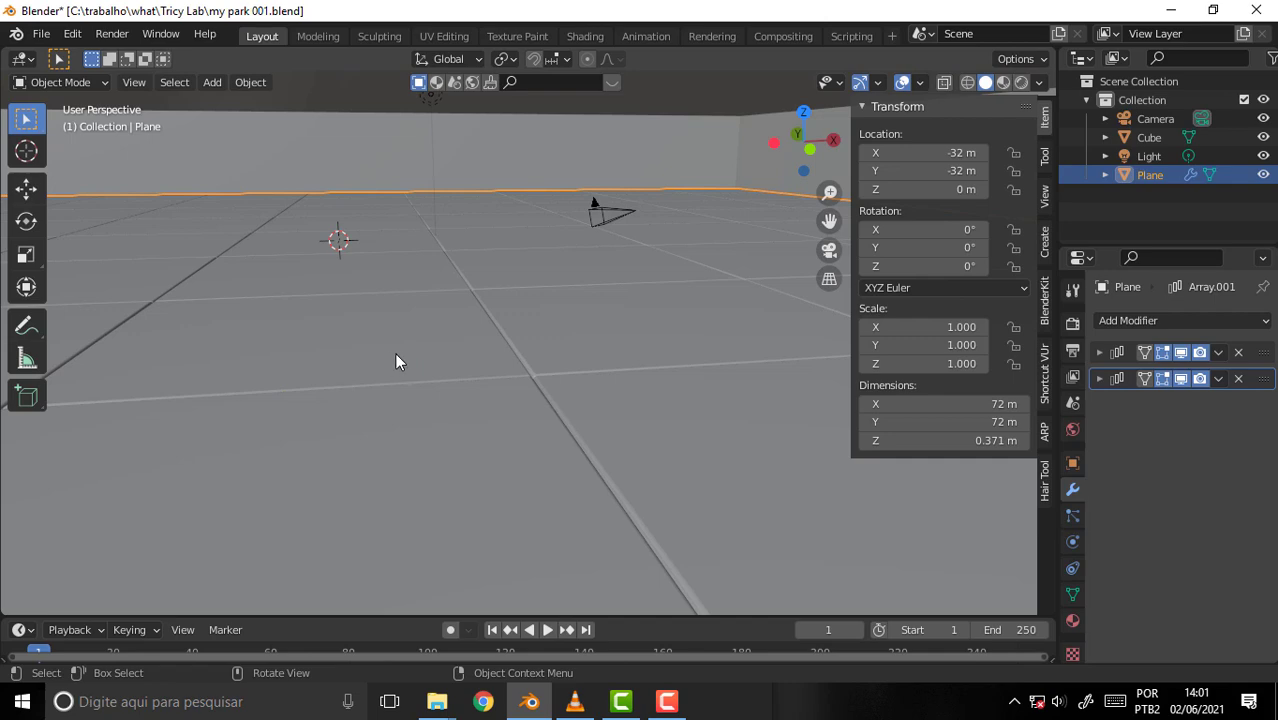
mouse_move(436, 357)
middle_down()
mouse_move(396, 343)
mouse_move(277, 349)
mouse_move(311, 364)
middle_up()
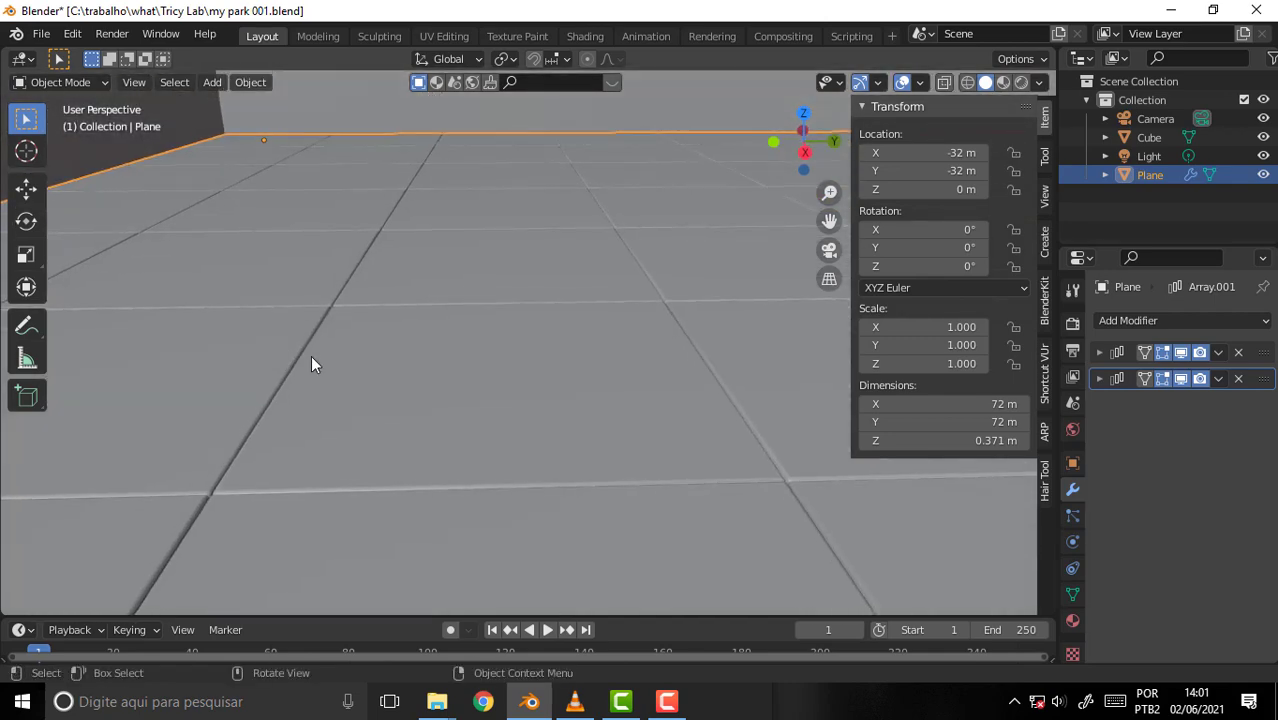
click(668, 702)
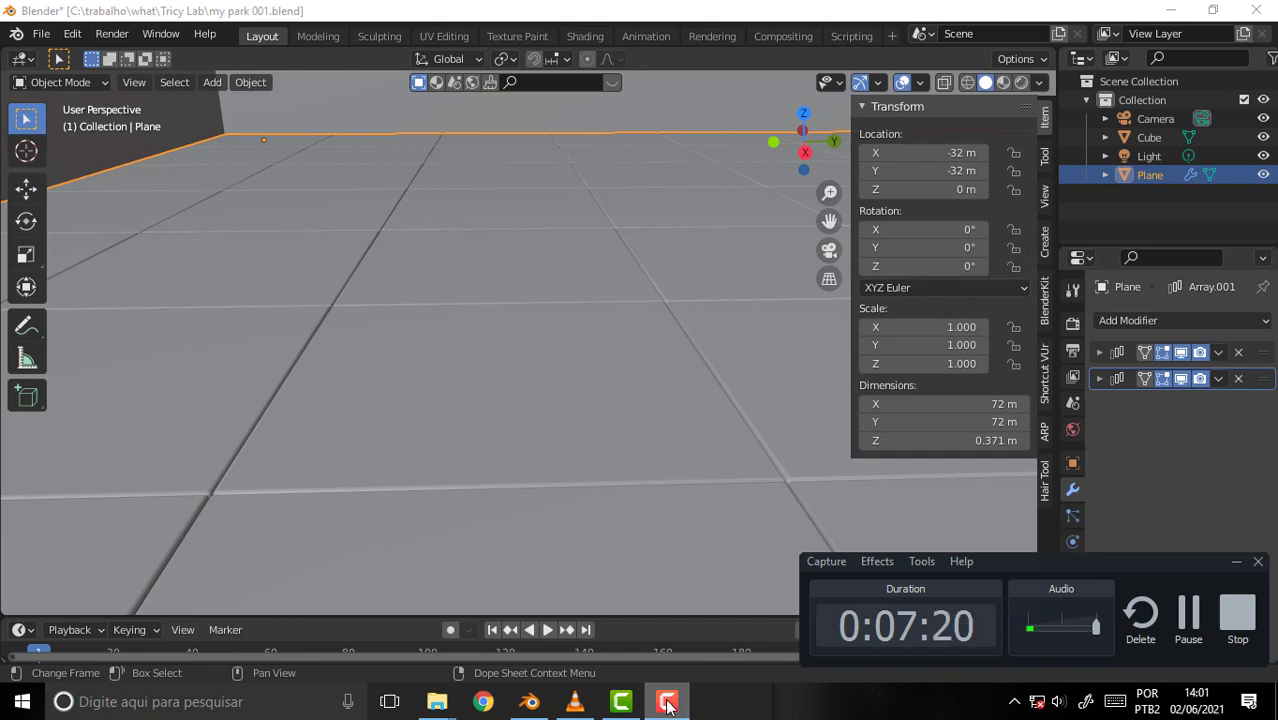
click(1188, 614)
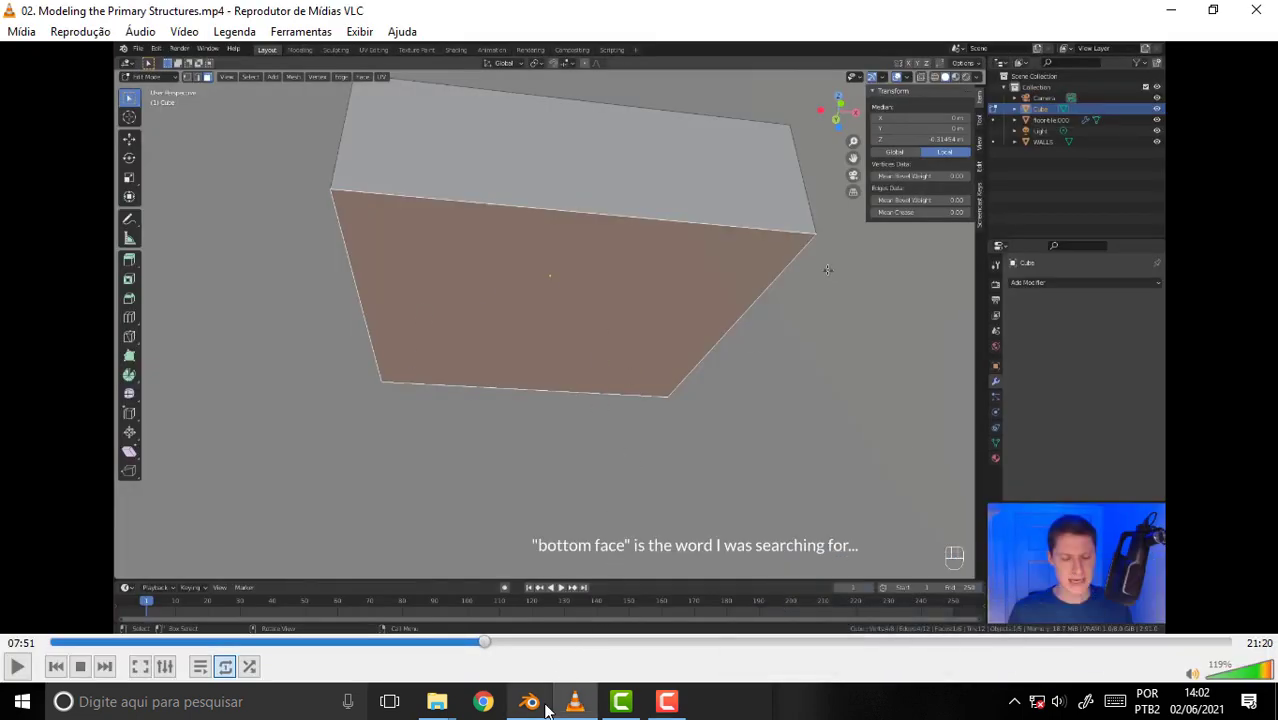
click(530, 703)
scroll(621, 357, down, 3)
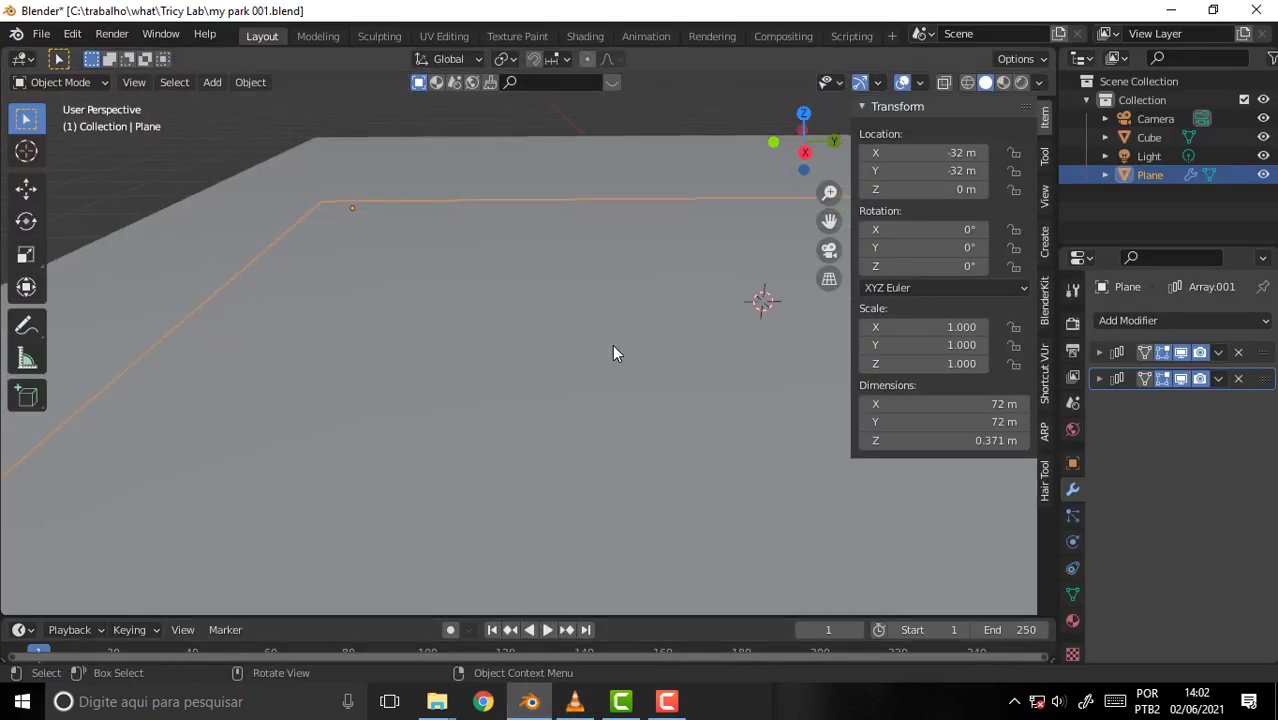
- Add a new cube and lift it about 5.5 m above the ground in front view
scroll(610, 343, up, 4)
mouse_move(648, 352)
middle_down()
mouse_move(781, 359)
mouse_move(741, 343)
middle_up()
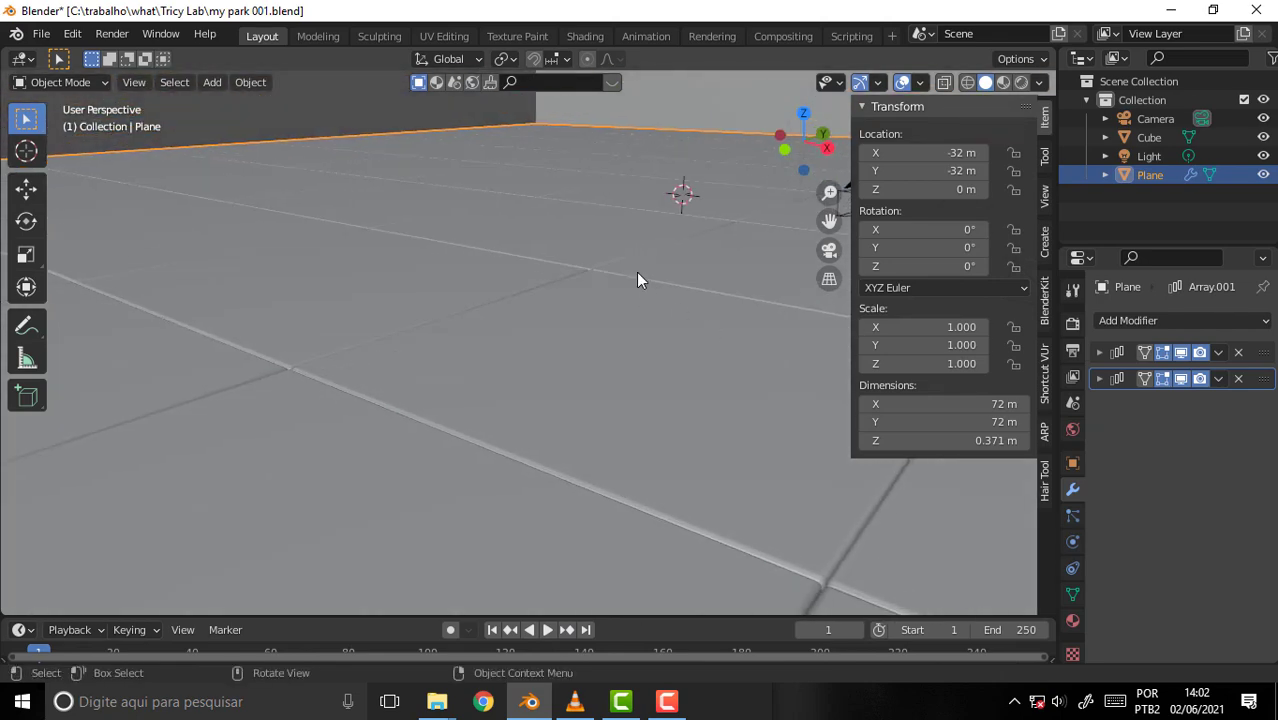
key(shift+a)
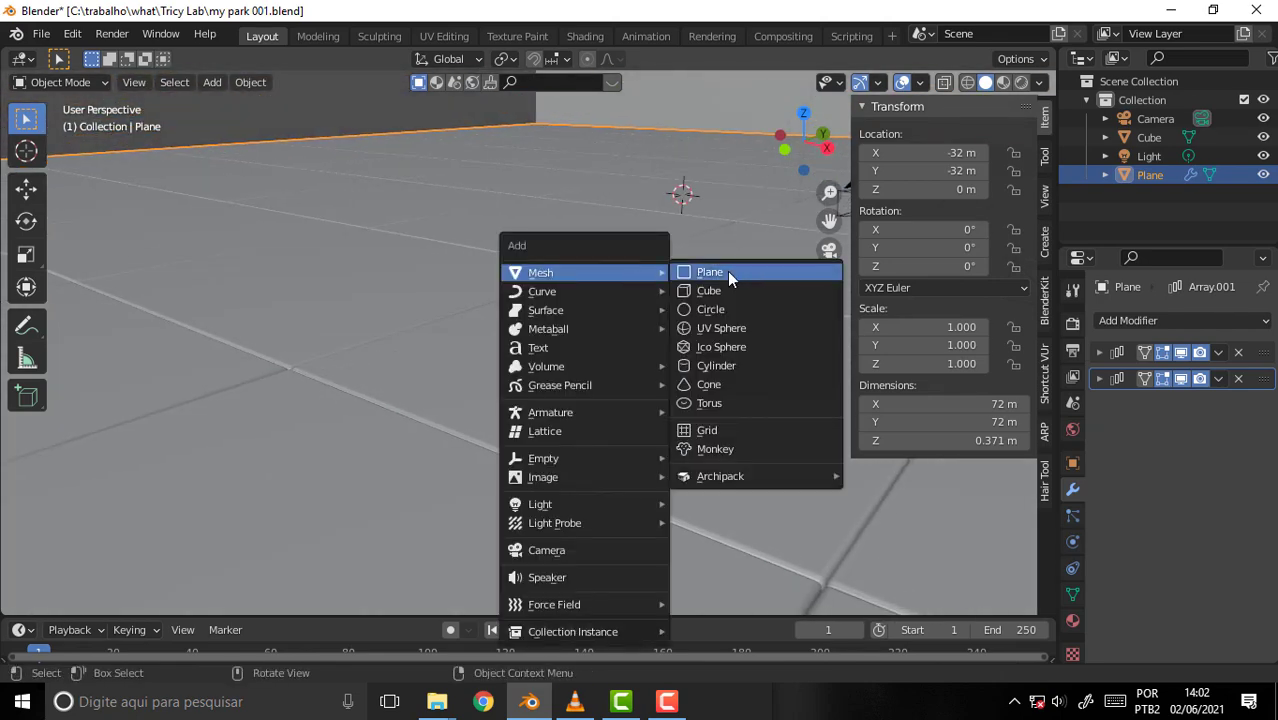
click(708, 290)
scroll(704, 250, down, 2)
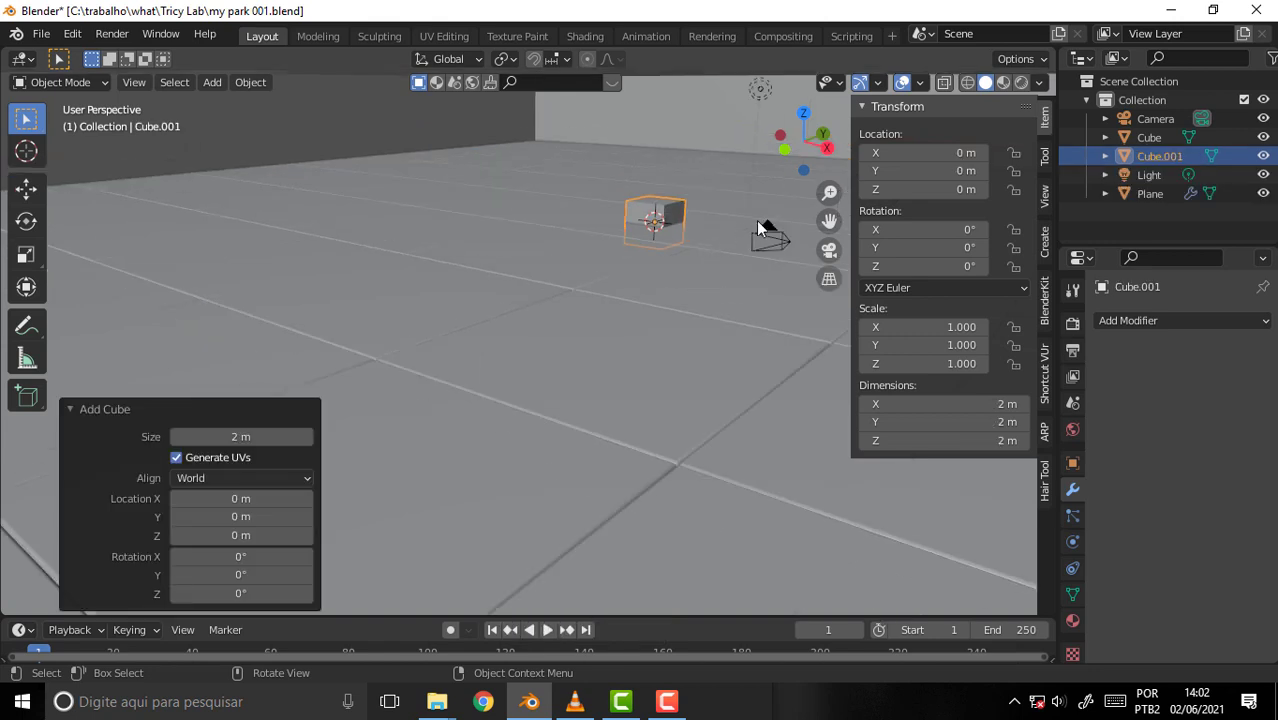
drag(829, 220, 566, 270)
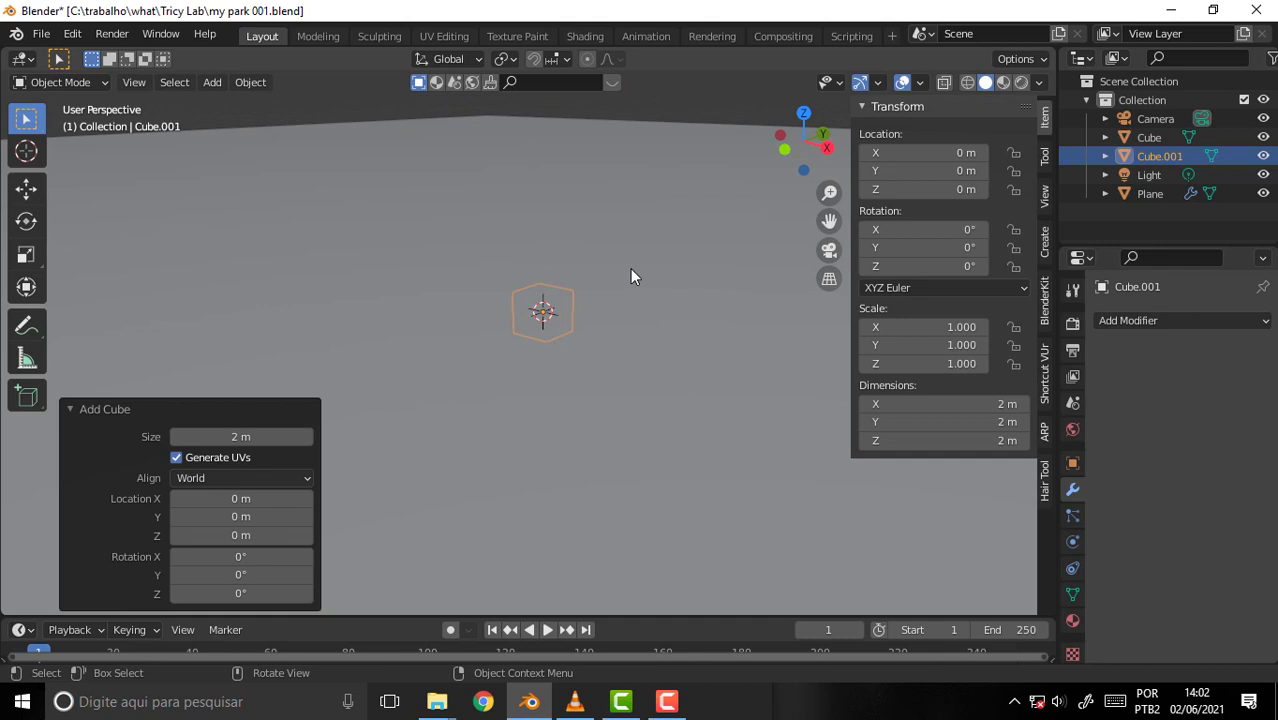
key(KP_1)
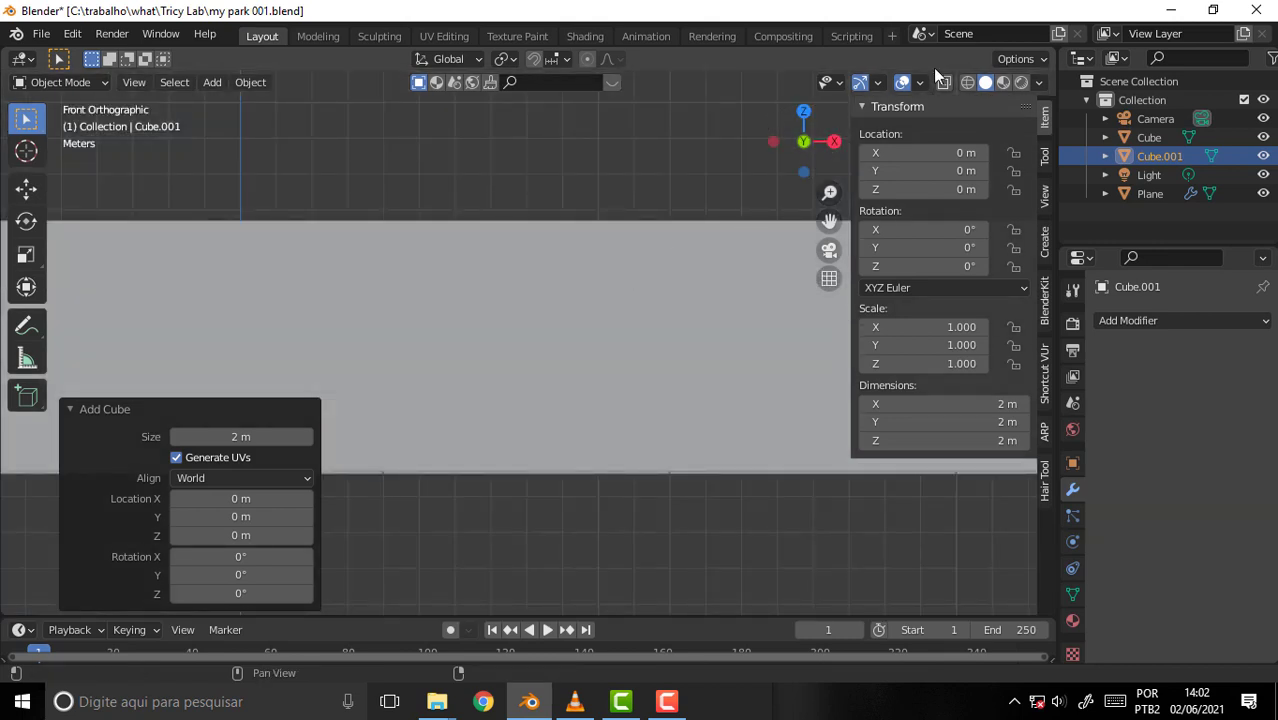
click(944, 82)
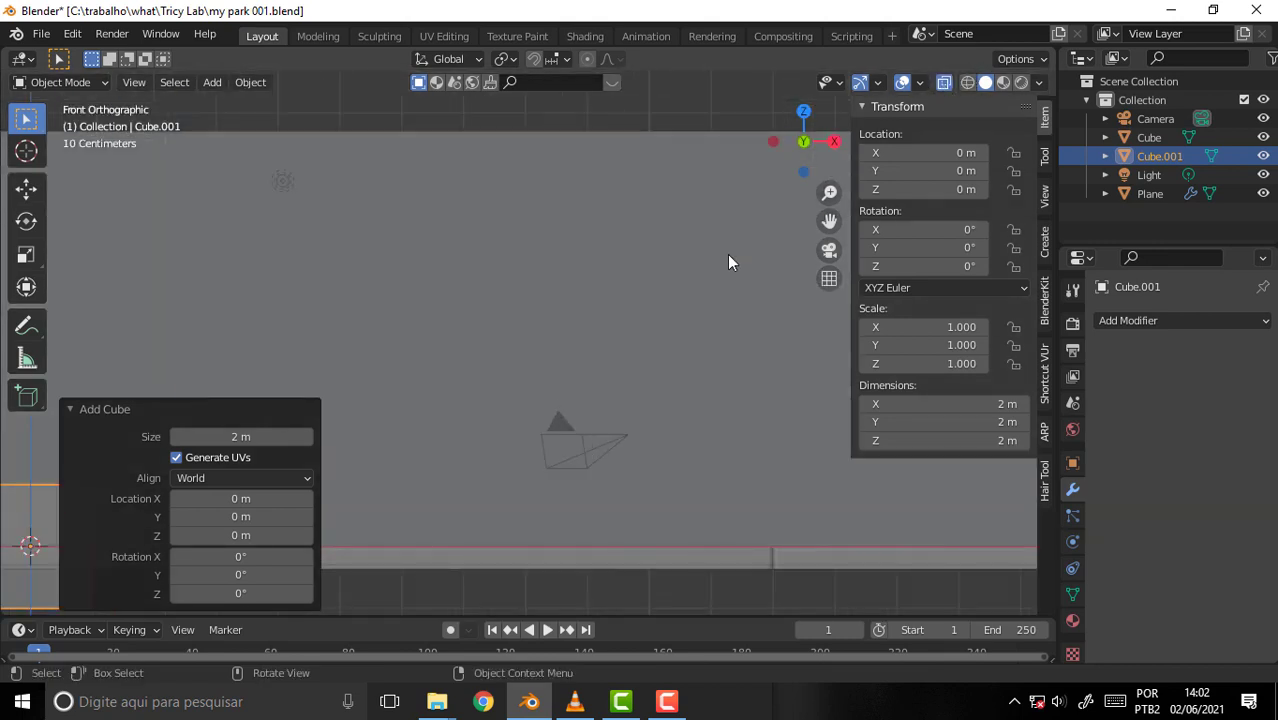
mouse_move(829, 220)
mouse_down()
mouse_move(767, 214)
mouse_move(845, 365)
mouse_up()
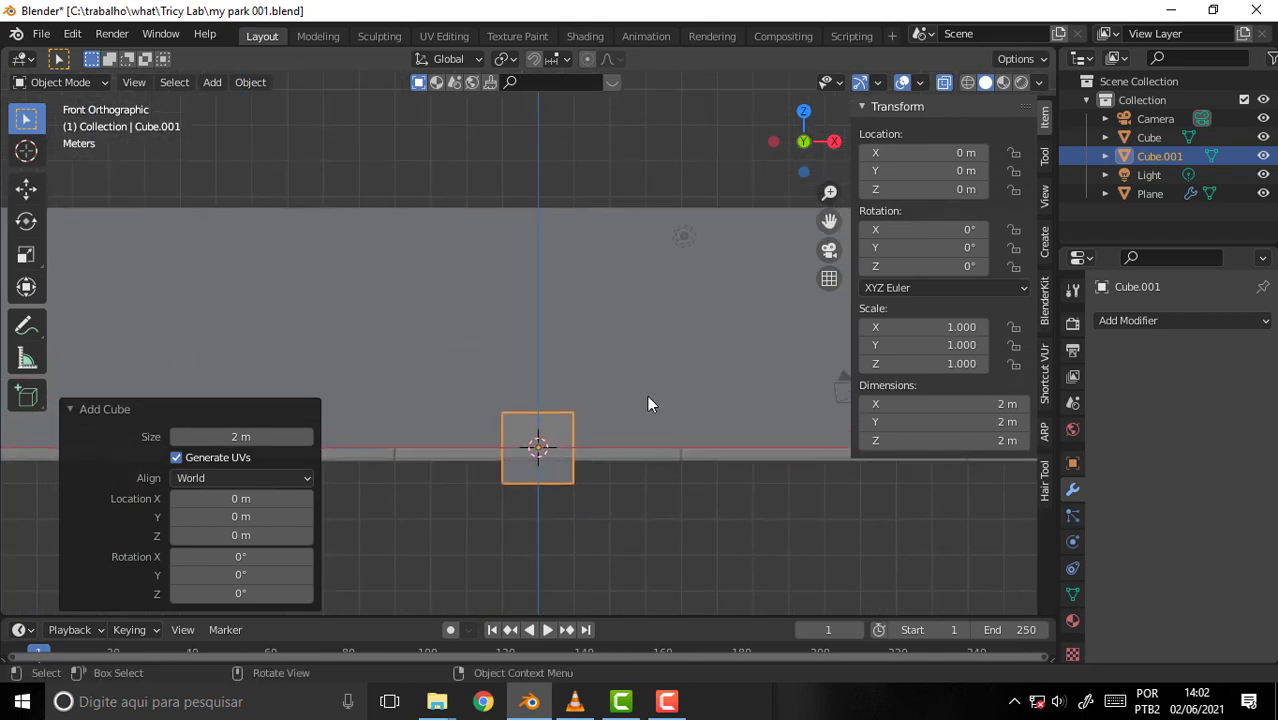
key(g)
key(z)
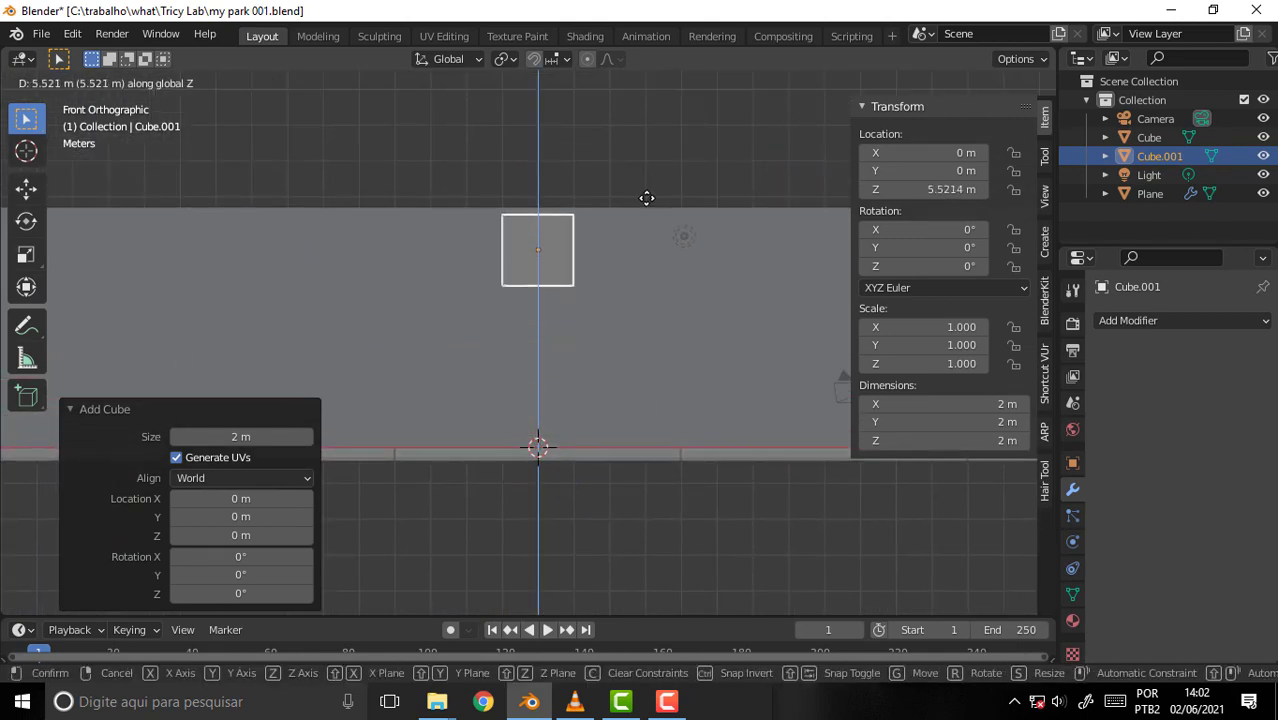
click(646, 198)
- In Edit Mode, flatten the cube's mesh along Z to 0.373
click(100, 84)
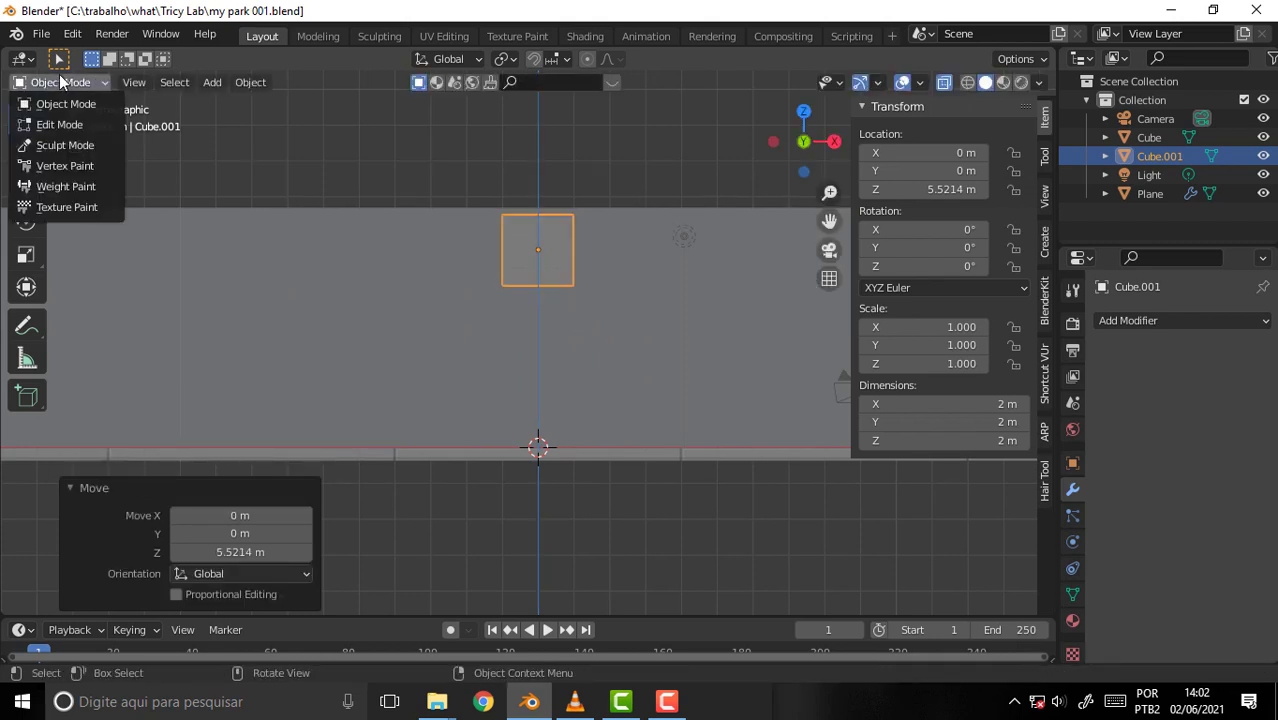
click(78, 123)
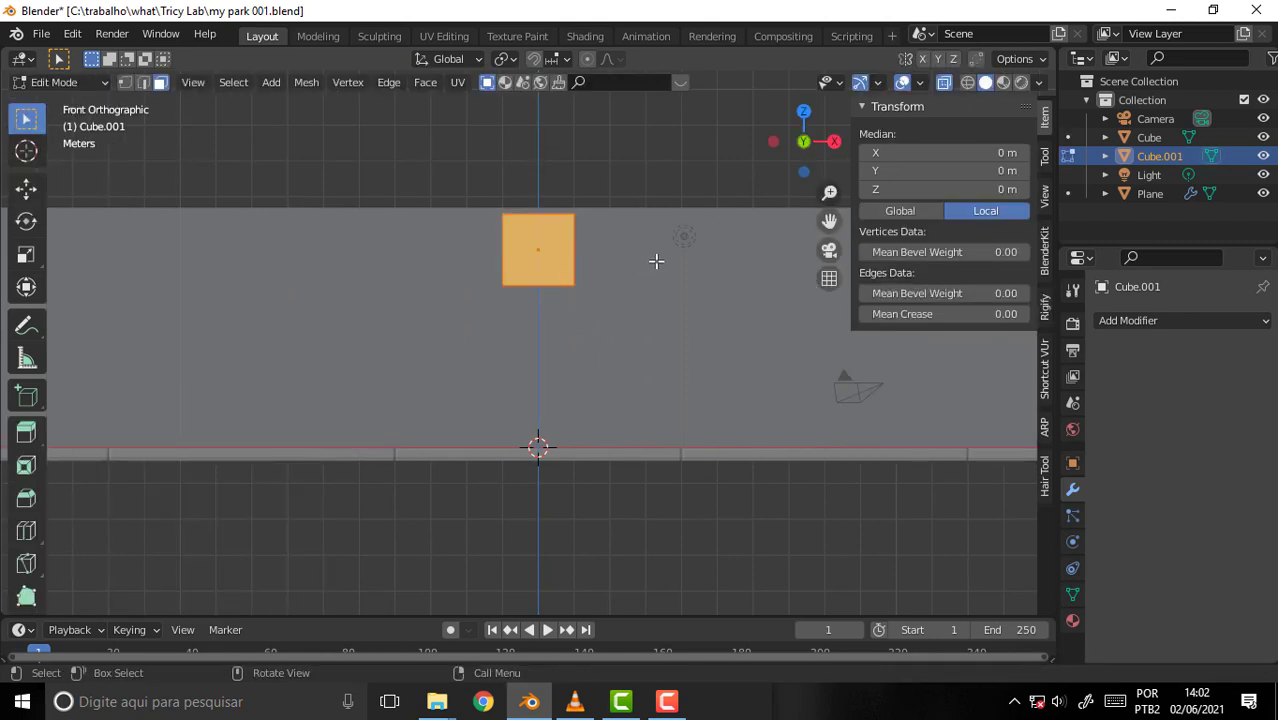
key(s)
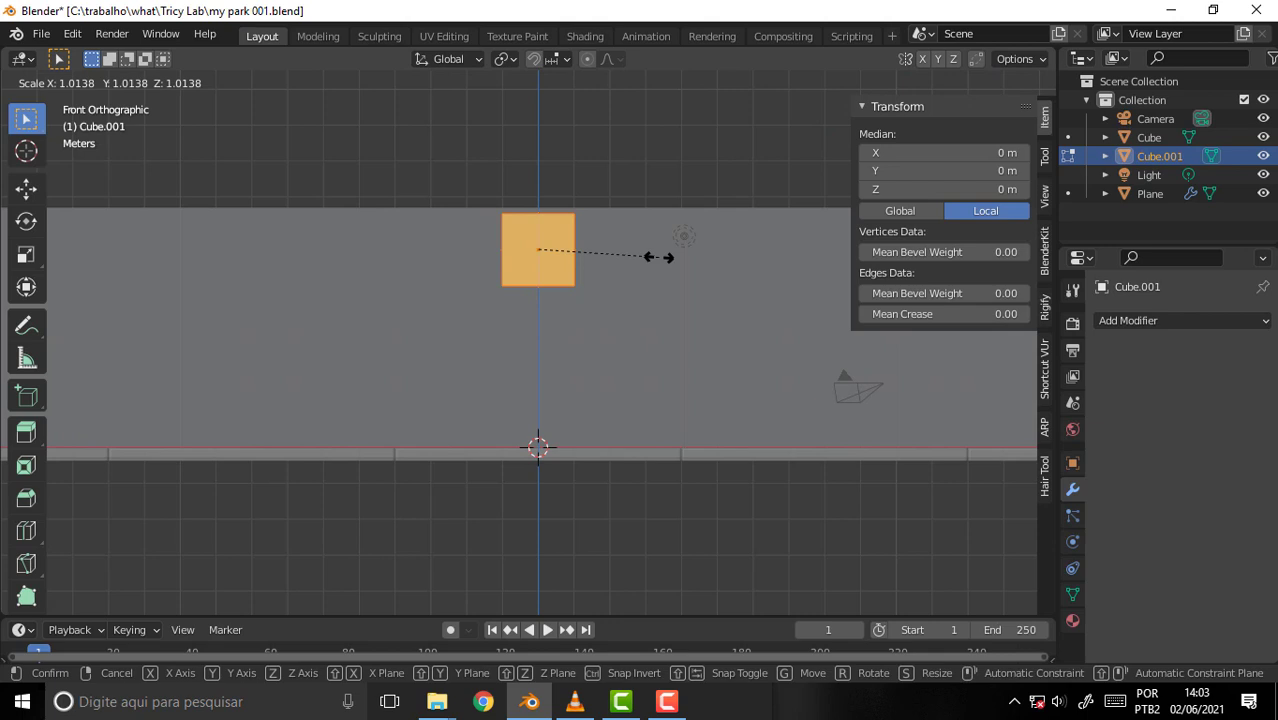
key(z)
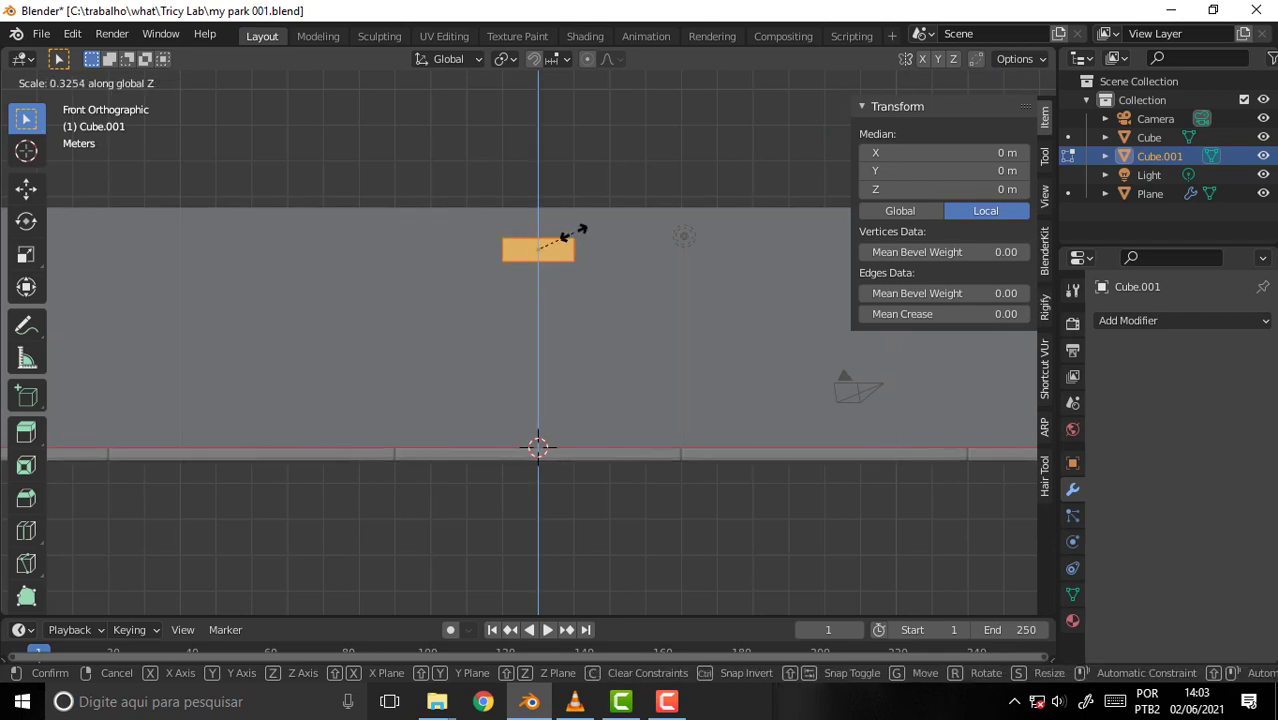
click(588, 236)
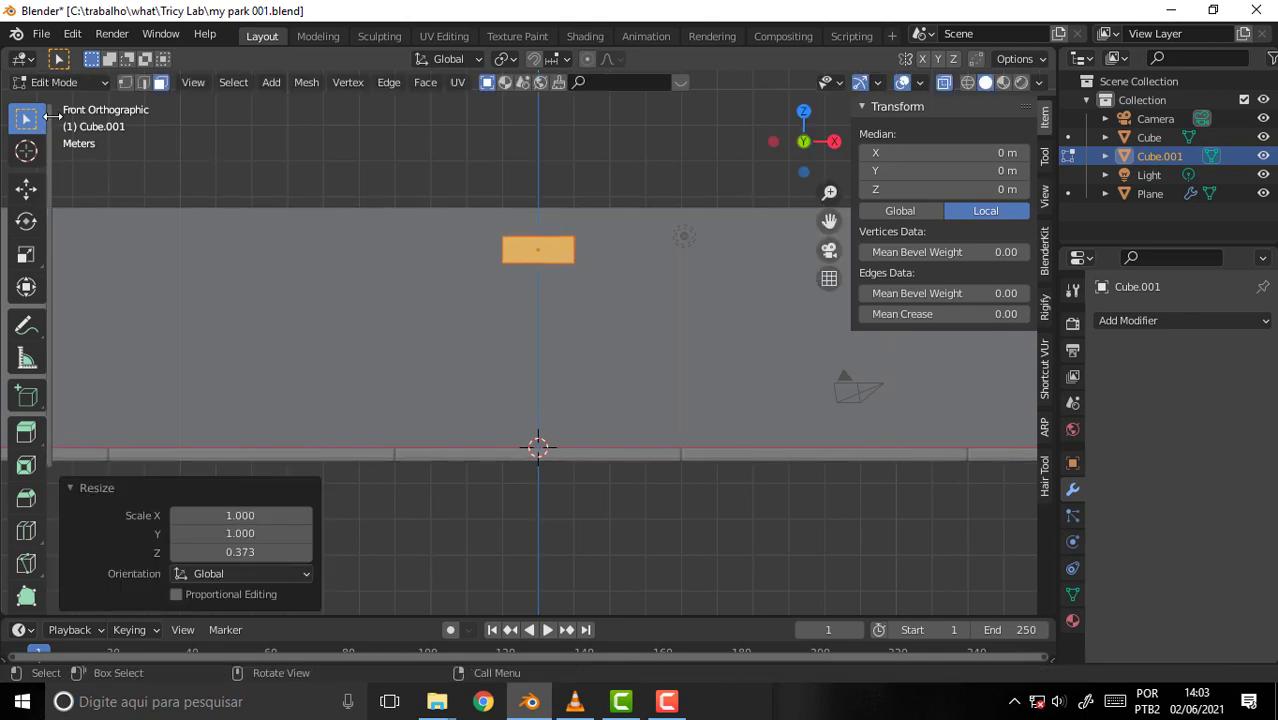
- Back in Object Mode, raise the slab to 6.44 m and orbit to a perspective view
click(60, 82)
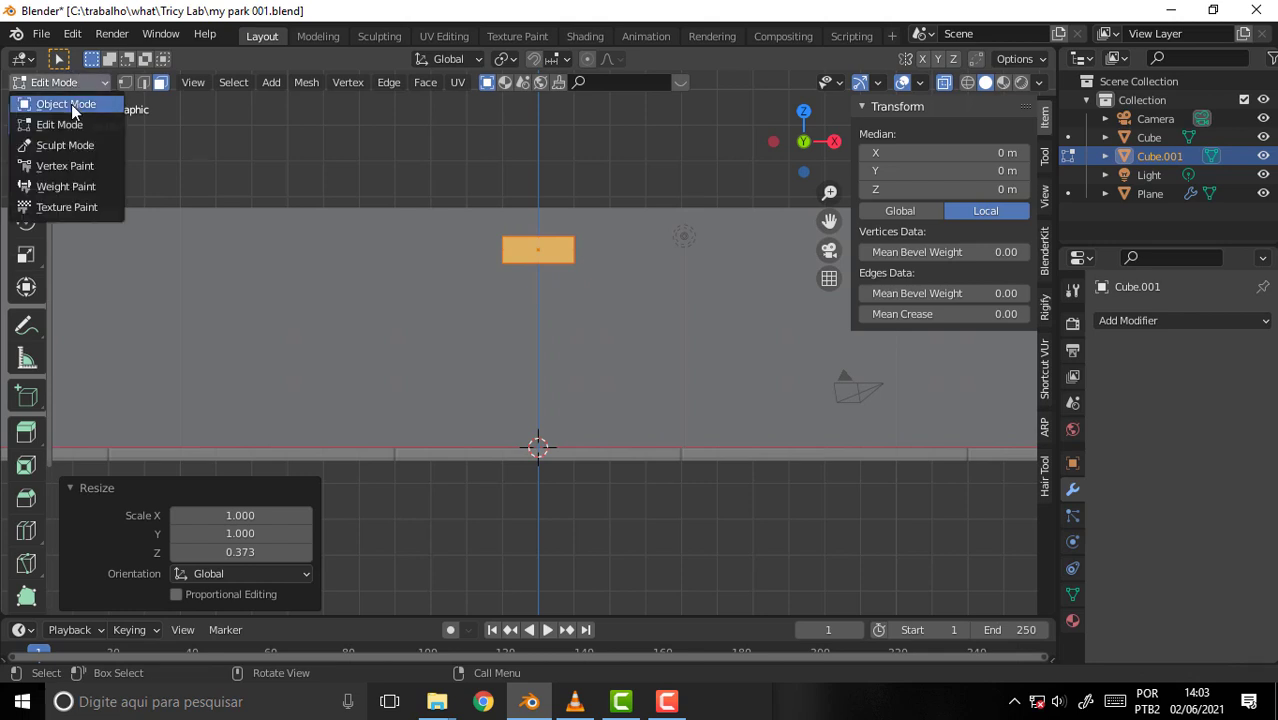
click(50, 100)
key(g)
key(z)
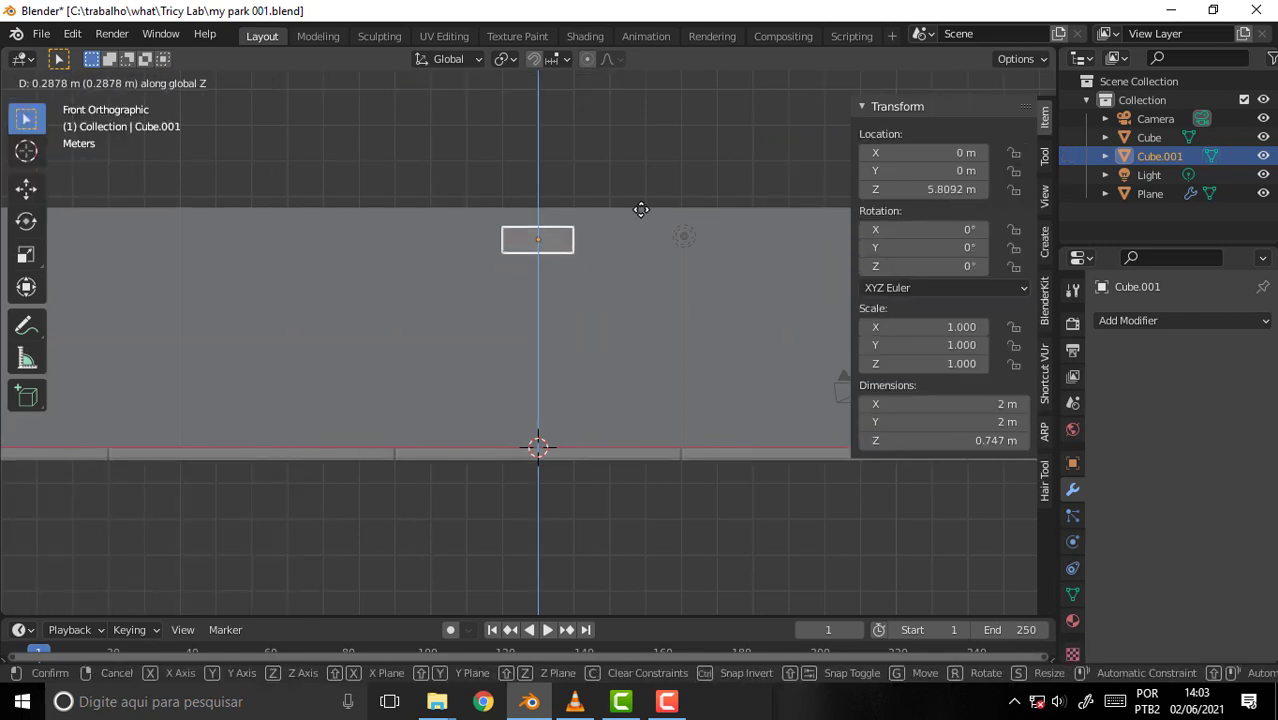
click(638, 194)
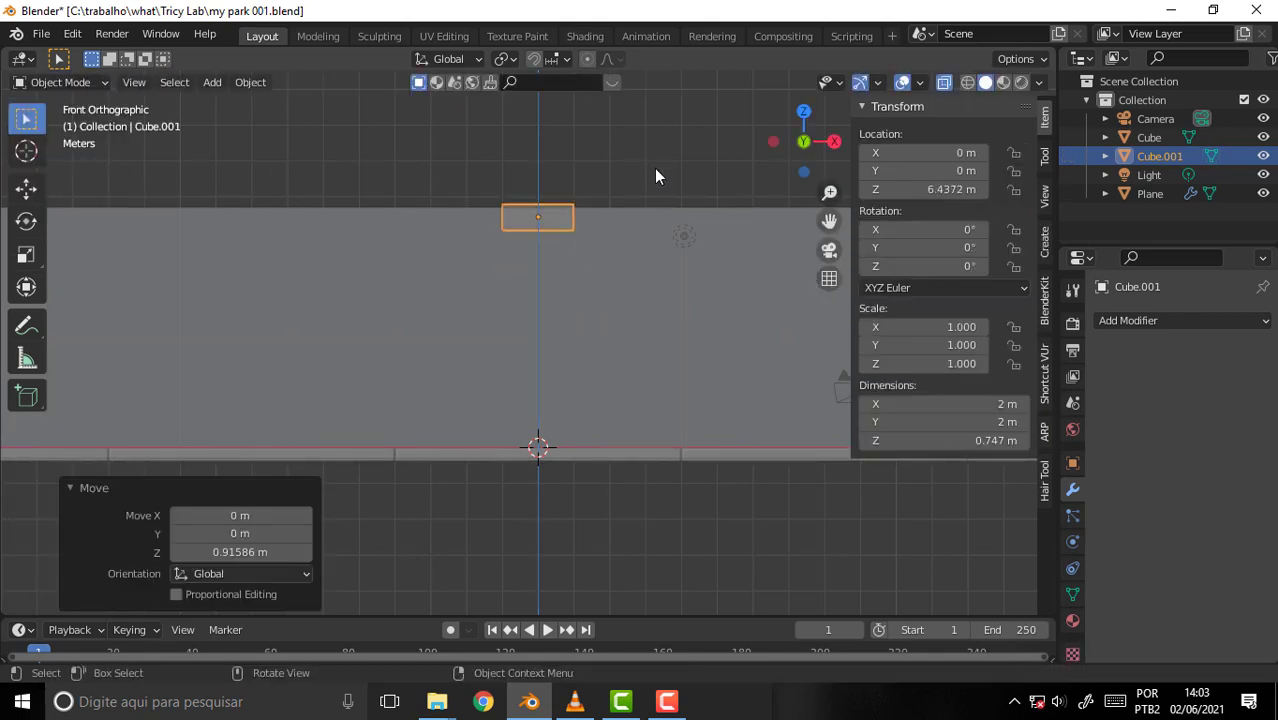
scroll(655, 176, up, 2)
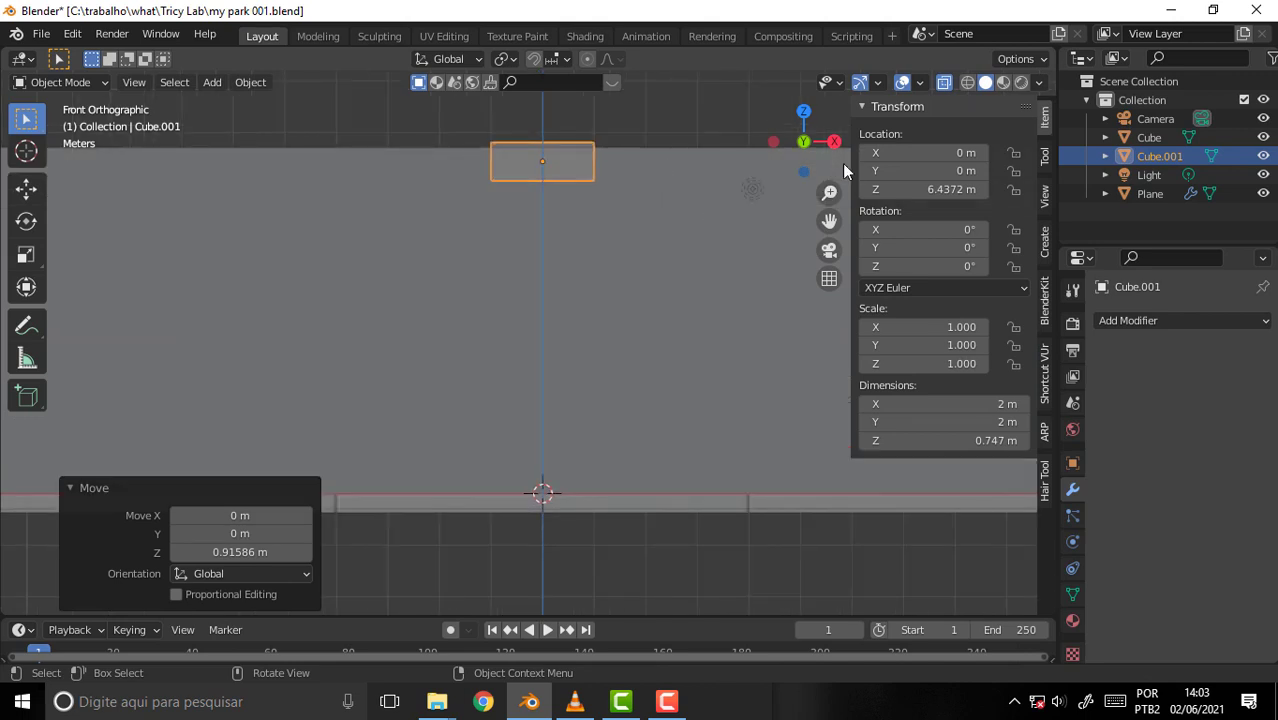
drag(829, 220, 783, 232)
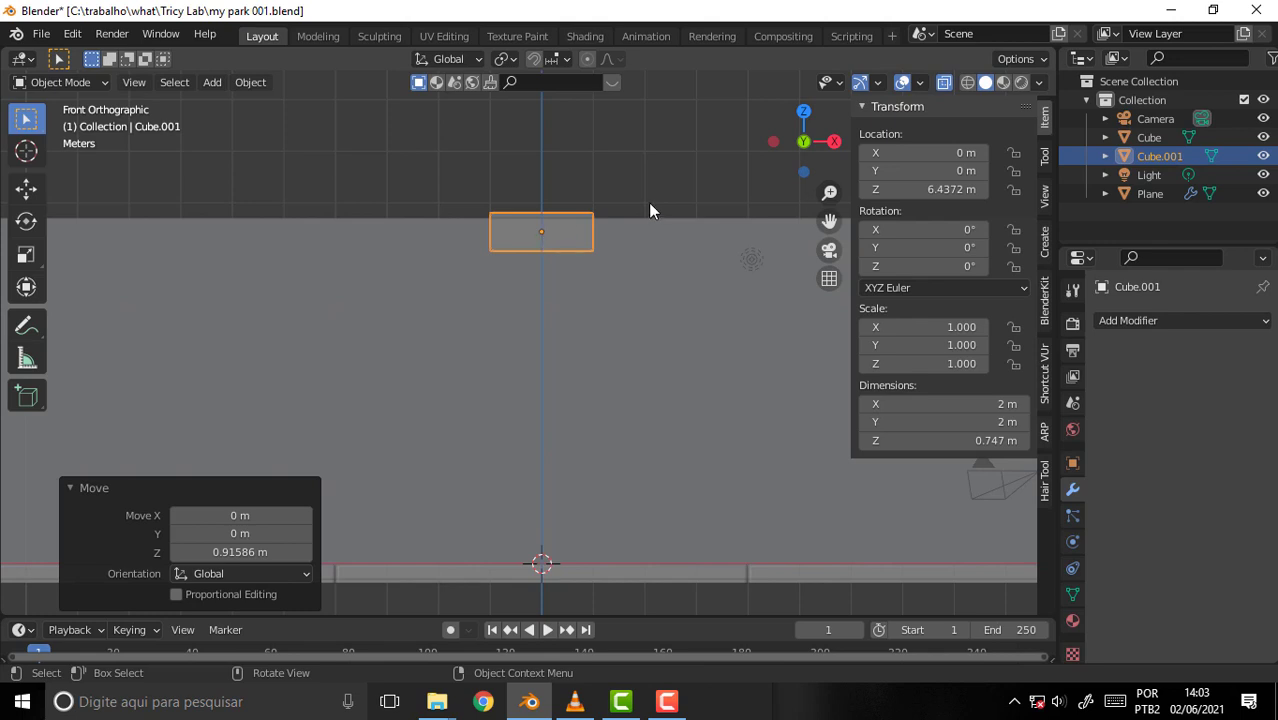
scroll(648, 202, up, 3)
mouse_move(648, 202)
middle_down()
mouse_move(631, 170)
mouse_move(699, 171)
middle_up()
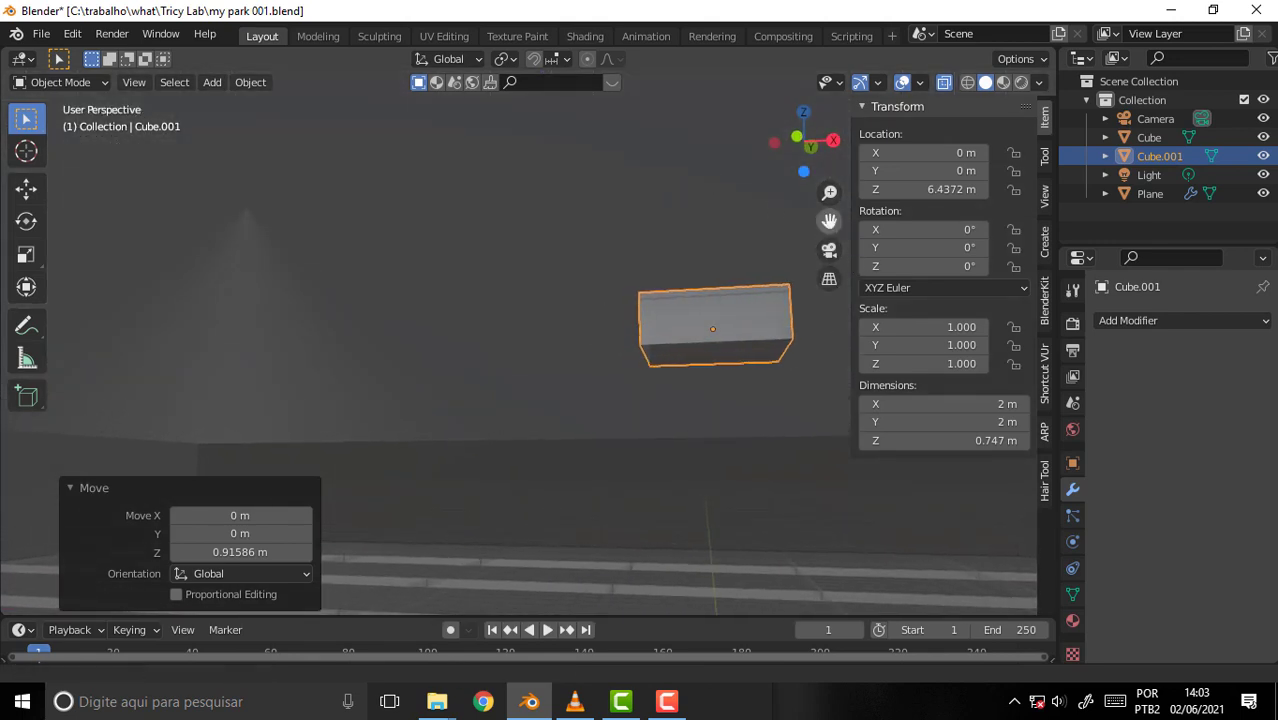
mouse_move(829, 220)
mouse_down()
mouse_move(767, 222)
mouse_move(795, 221)
mouse_up()
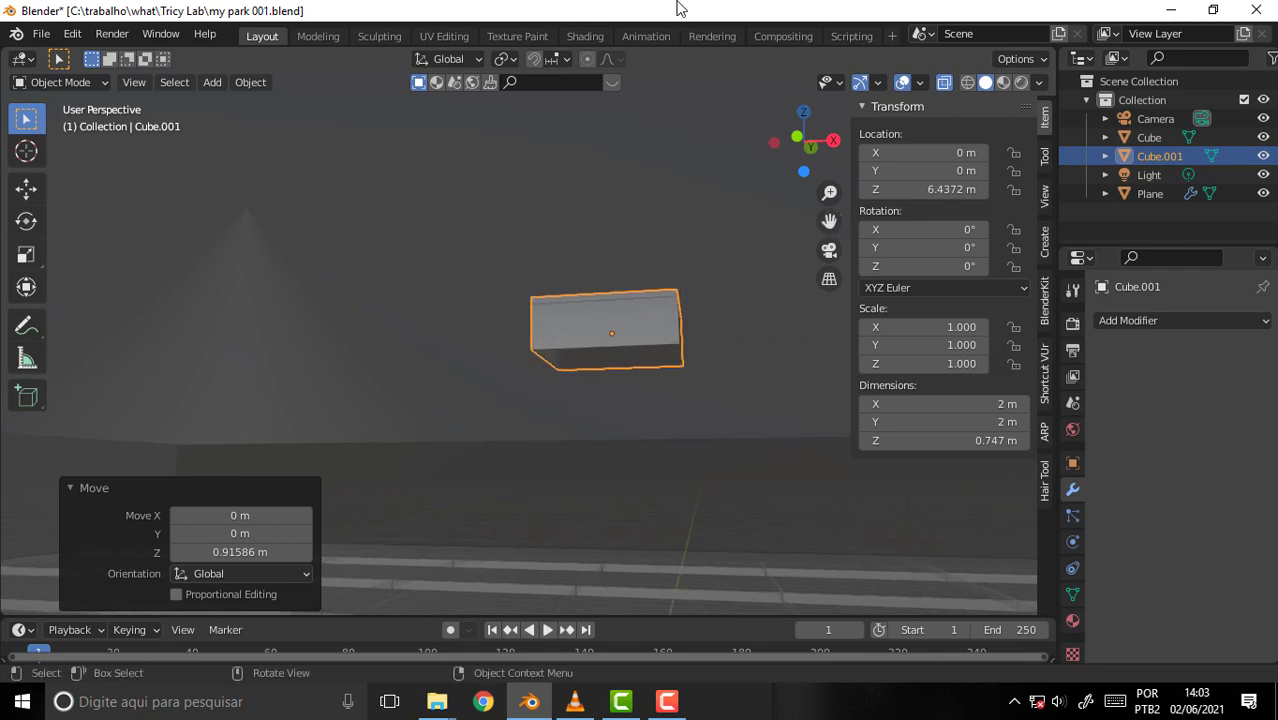
- Switch to the Modeling workspace and frame the selected slab
click(318, 37)
scroll(795, 240, down, 3)
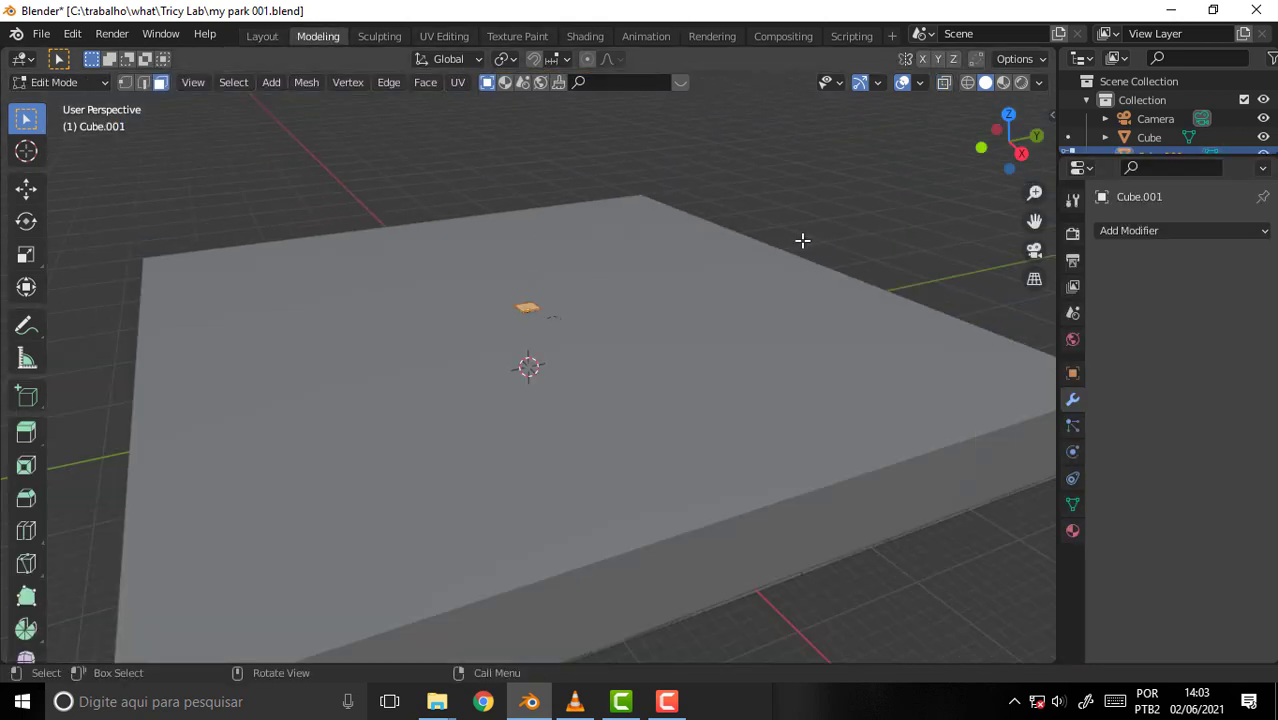
scroll(798, 242, down, 3)
scroll(792, 232, up, 5)
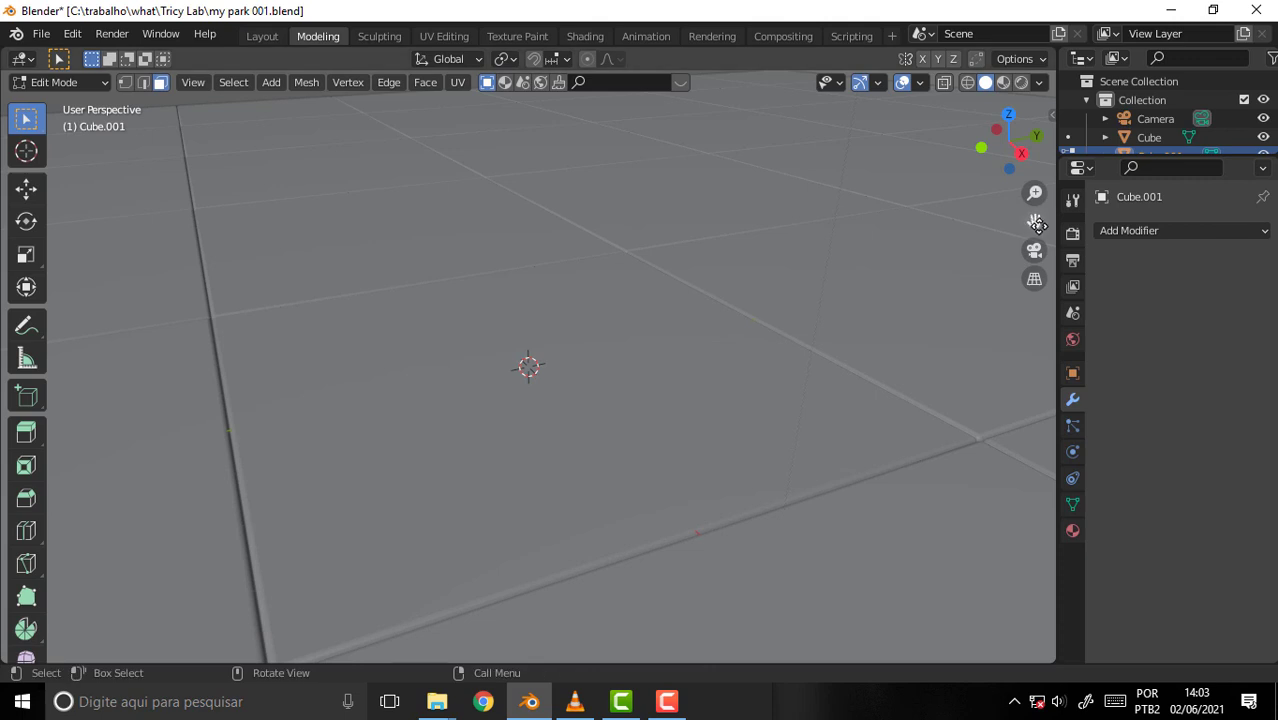
key(KP_Decimal)
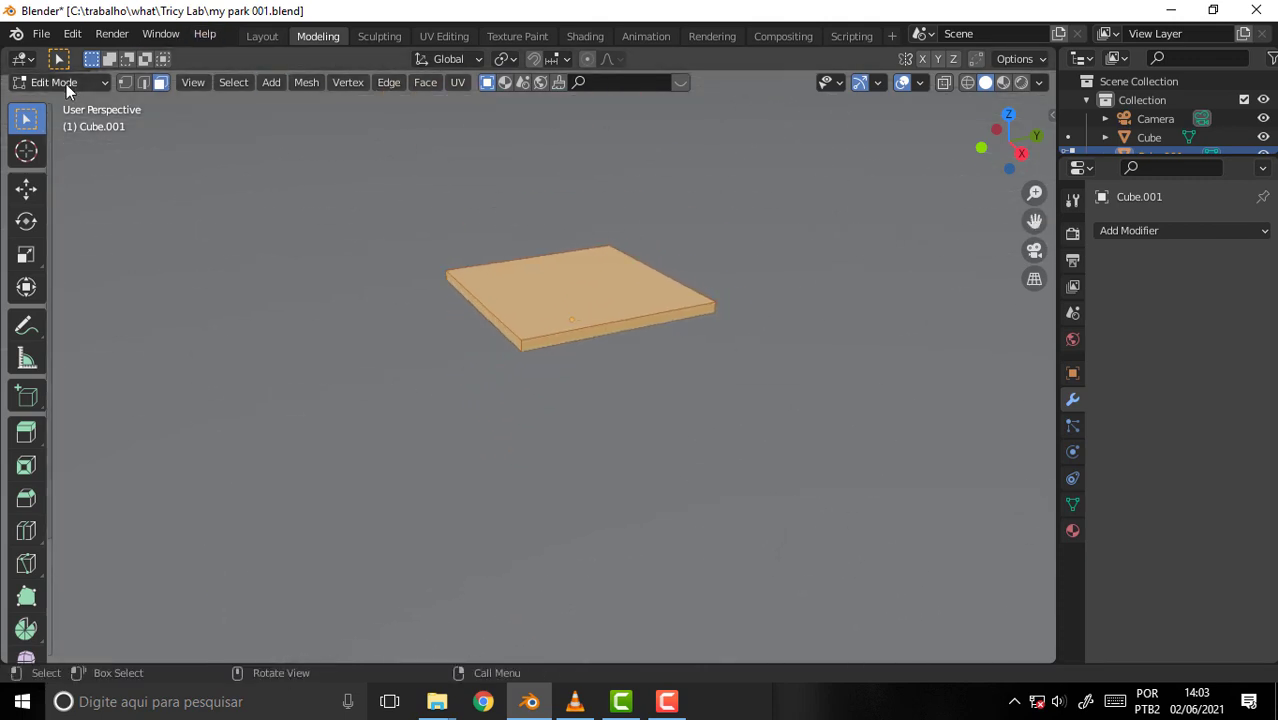
- Return to Object Mode, view the slab's underside from below, and reselect it
click(68, 82)
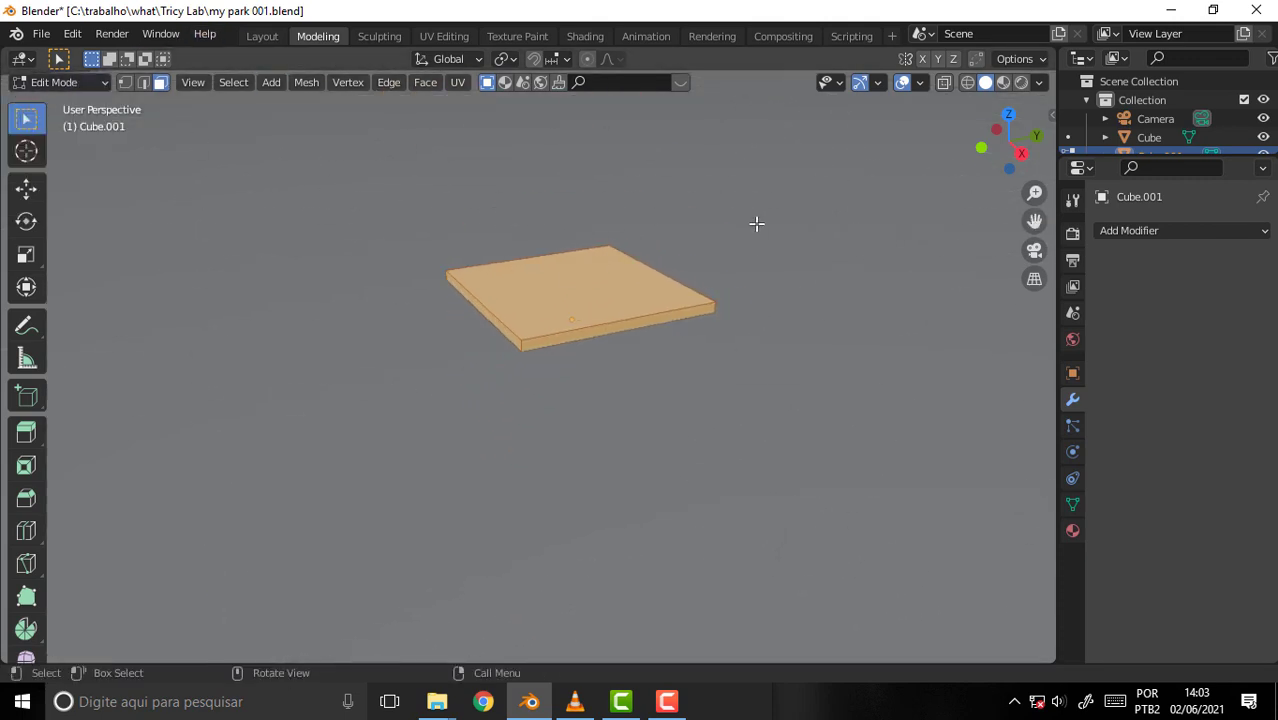
mouse_move(713, 257)
middle_down()
mouse_move(754, 204)
mouse_move(727, 171)
middle_up()
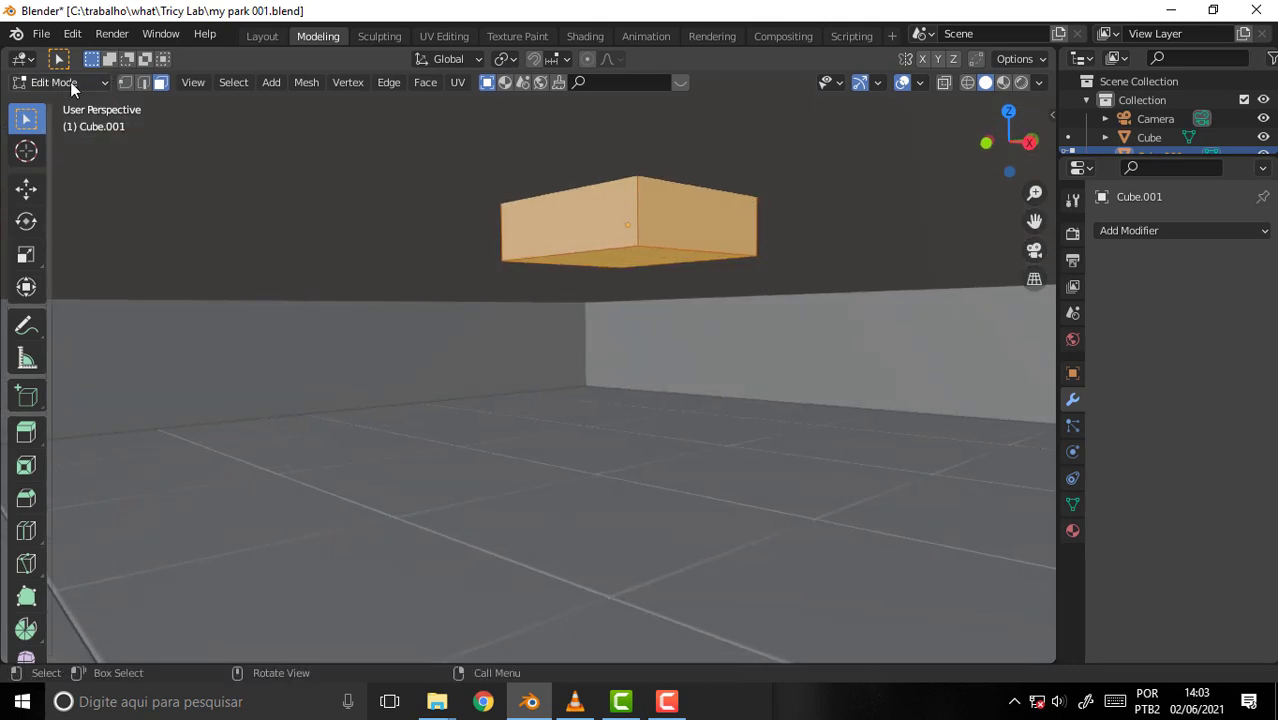
click(68, 82)
click(60, 100)
scroll(716, 199, up, 3)
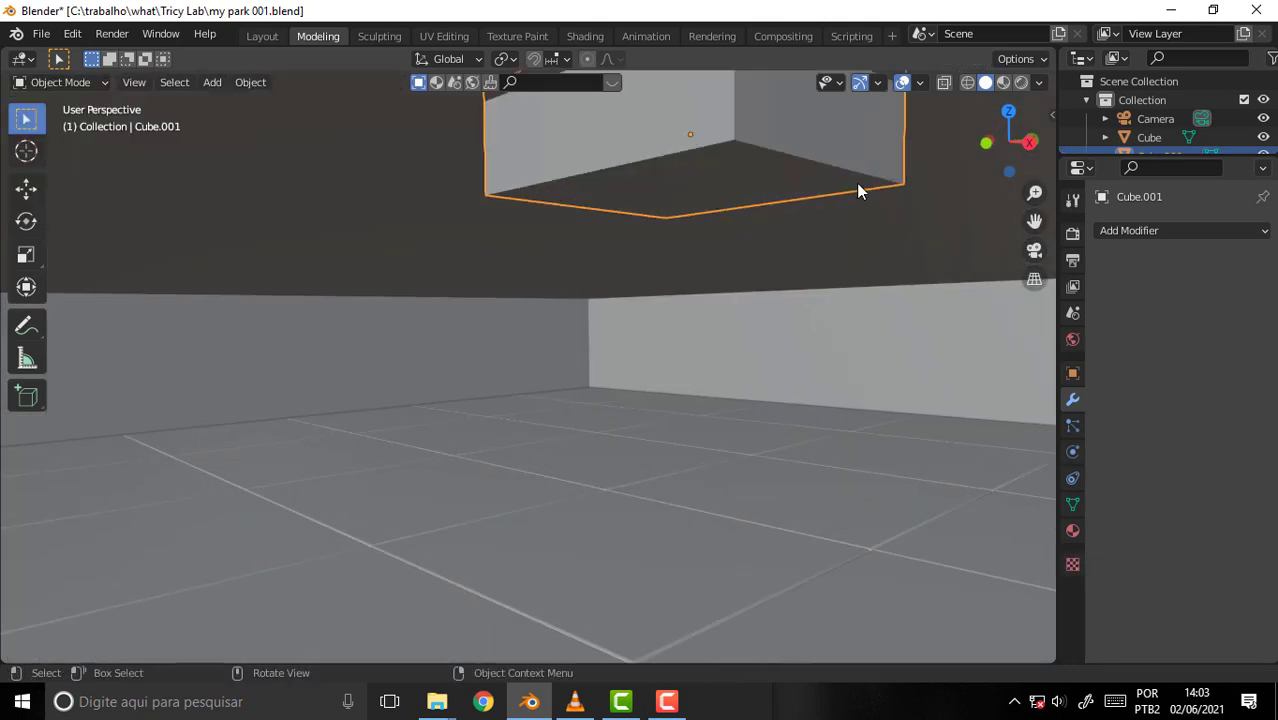
scroll(958, 203, down, 2)
middle_drag(958, 201, 1015, 216)
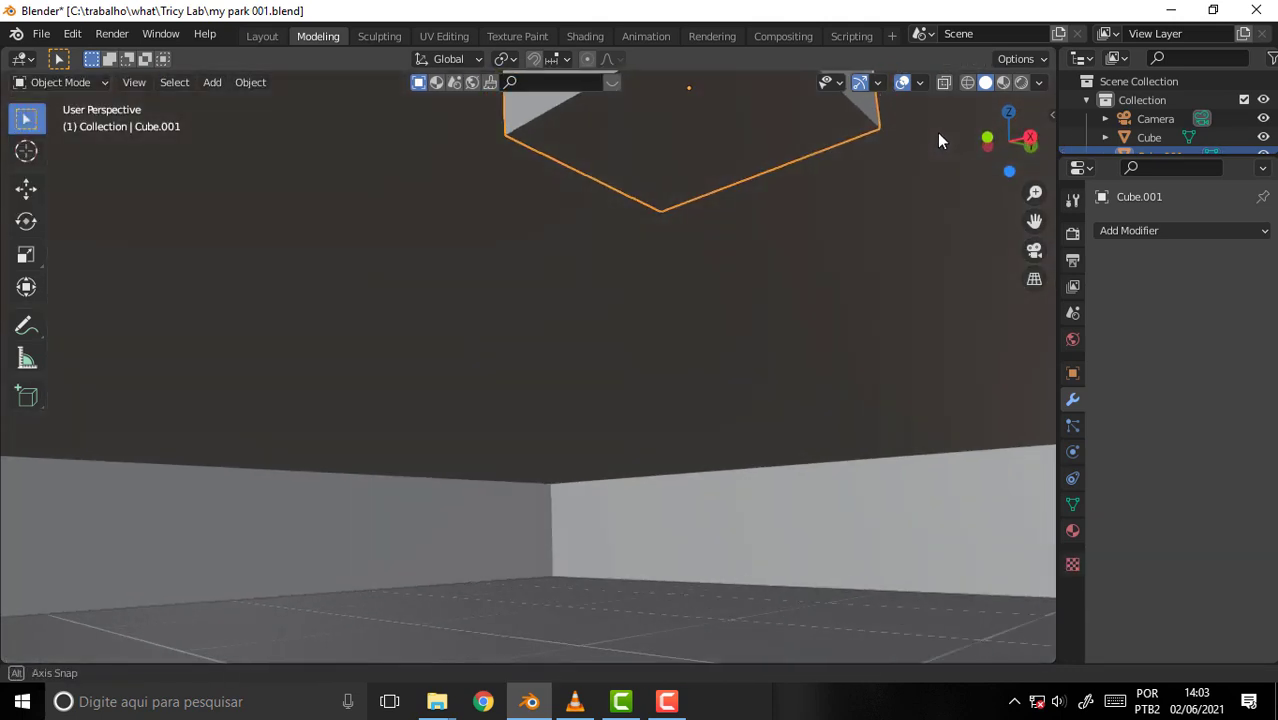
drag(1020, 218, 975, 252)
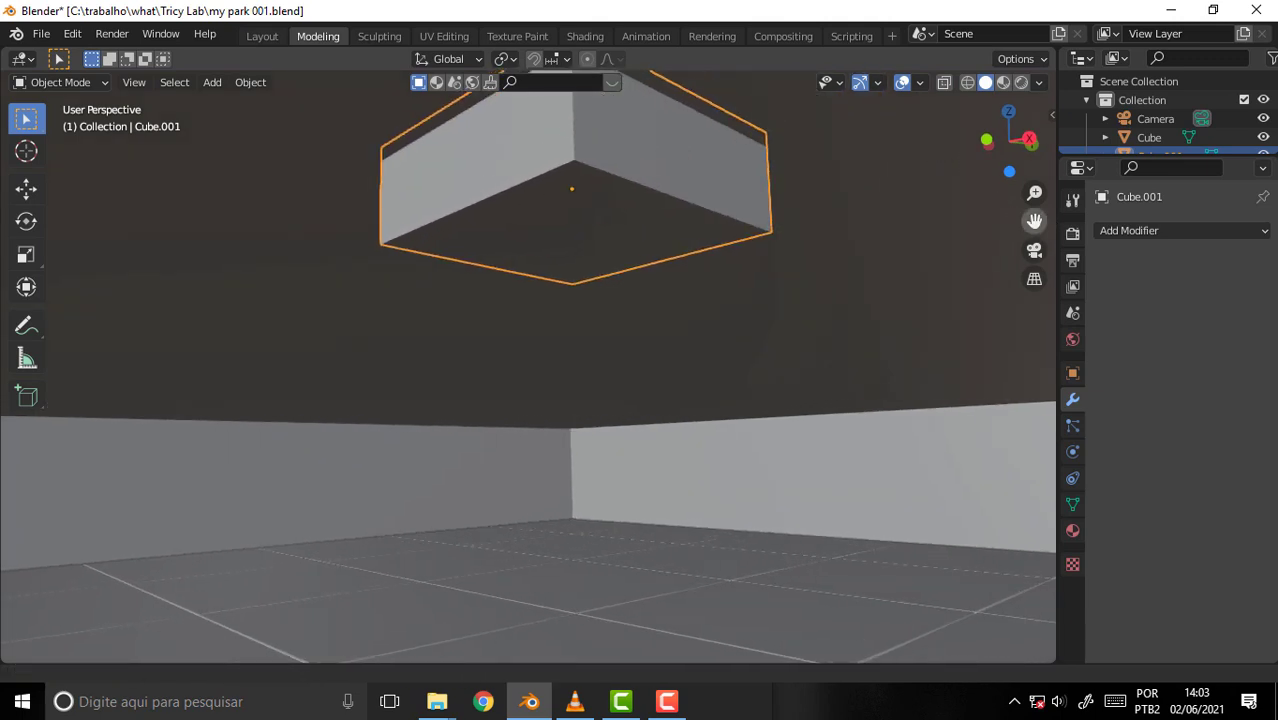
click(619, 266)
click(565, 199)
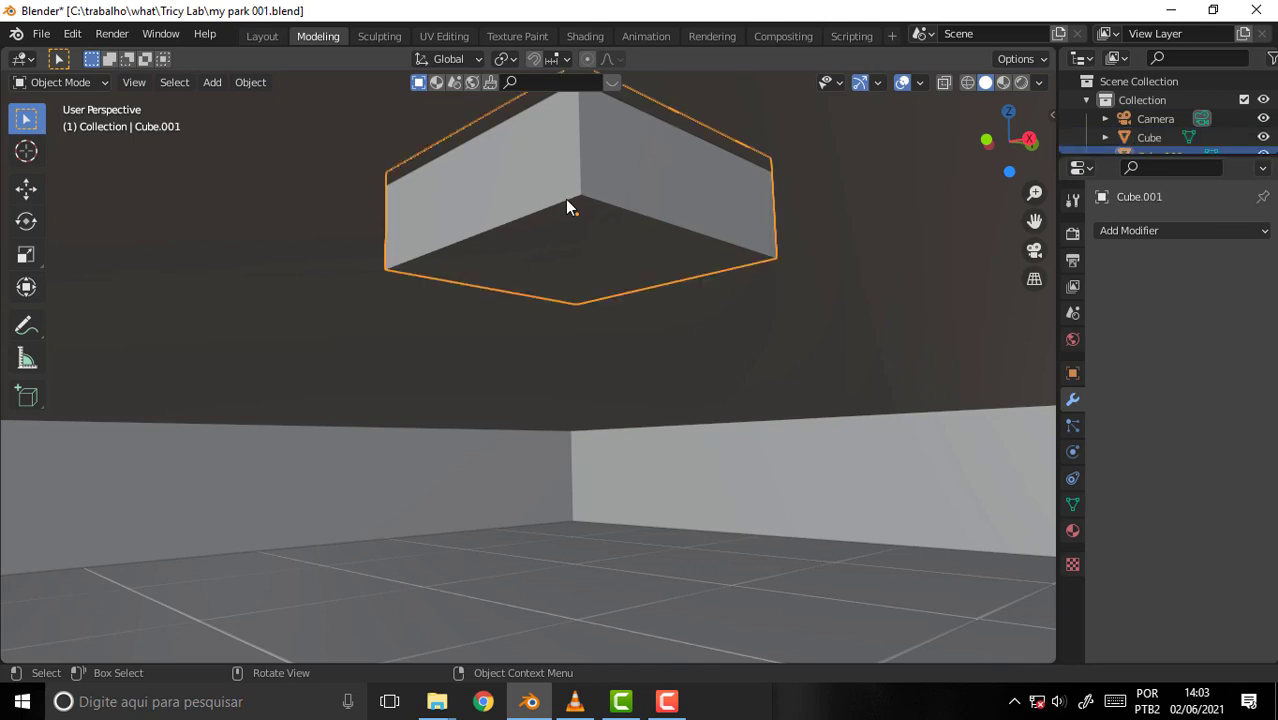
- In Edit Mode, select the slab's bottom face and inset it twice
click(60, 82)
click(78, 120)
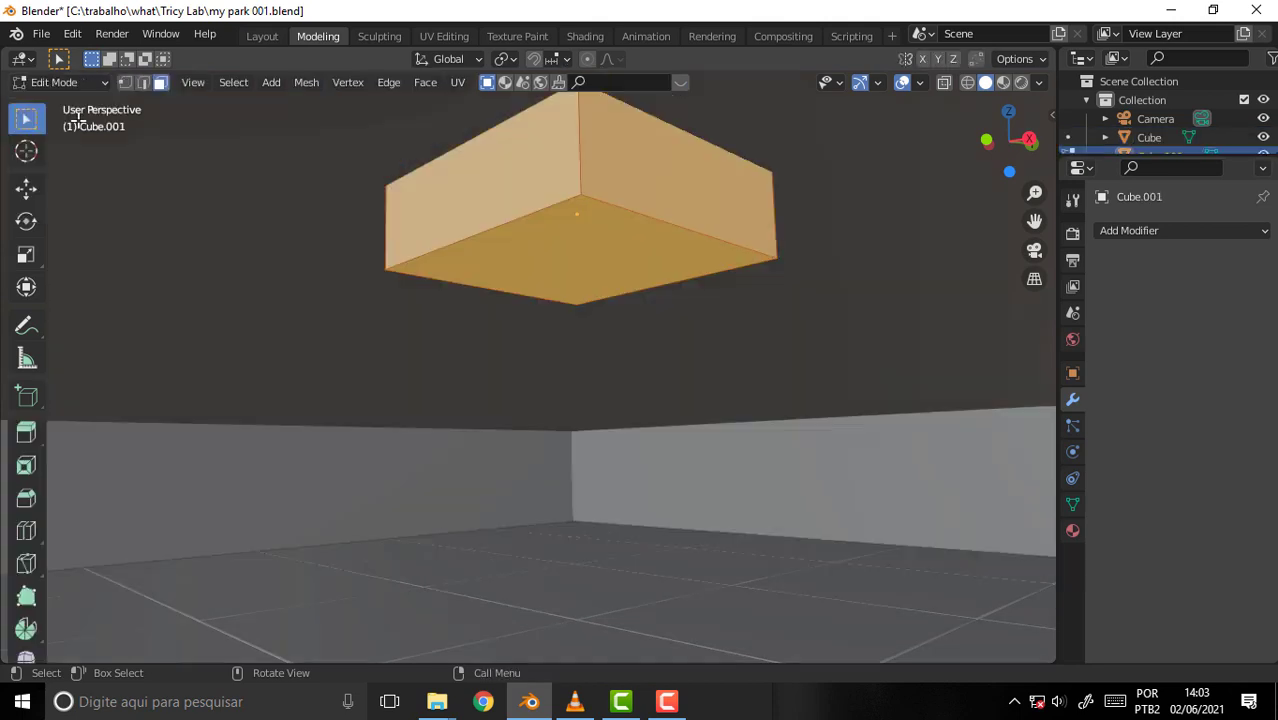
click(604, 258)
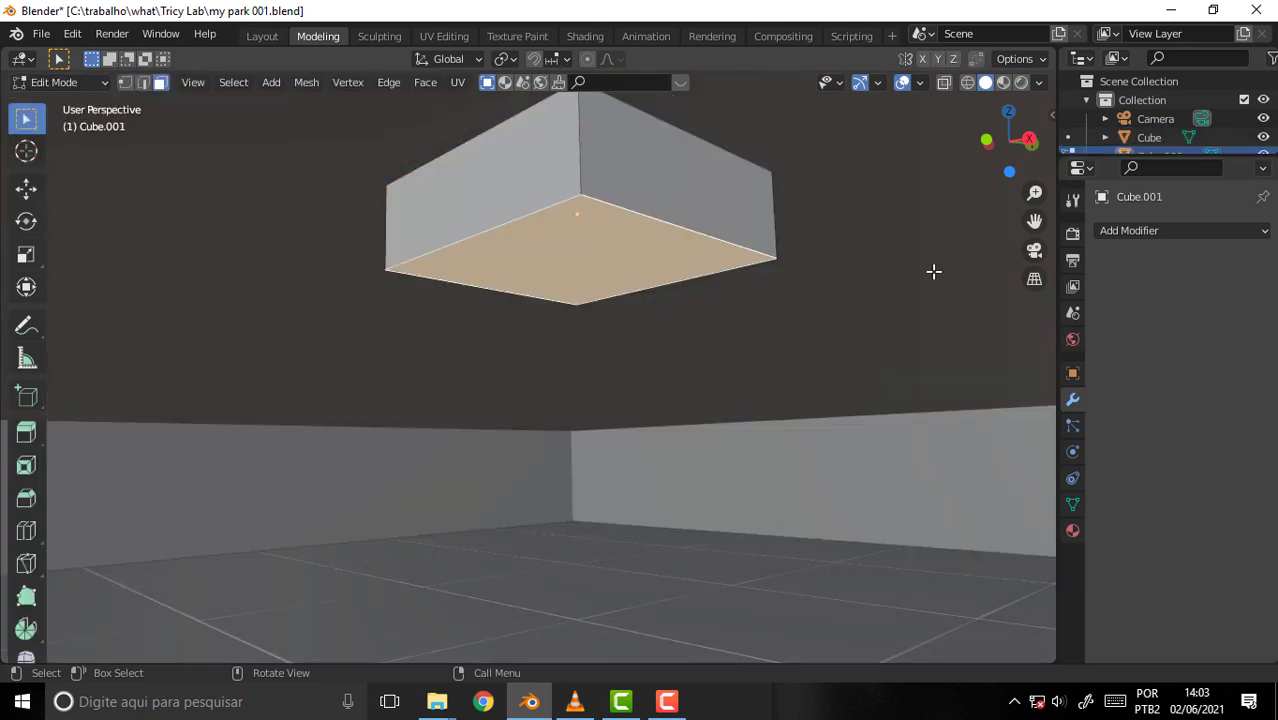
key(i)
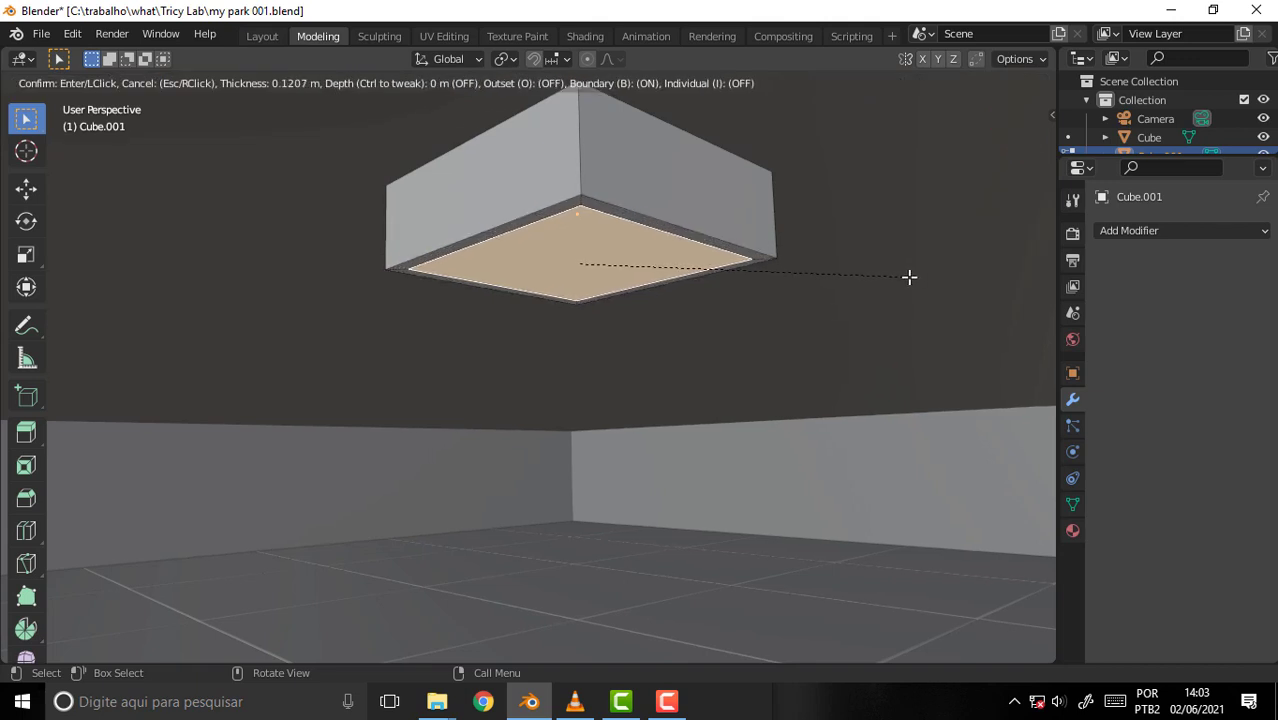
click(909, 280)
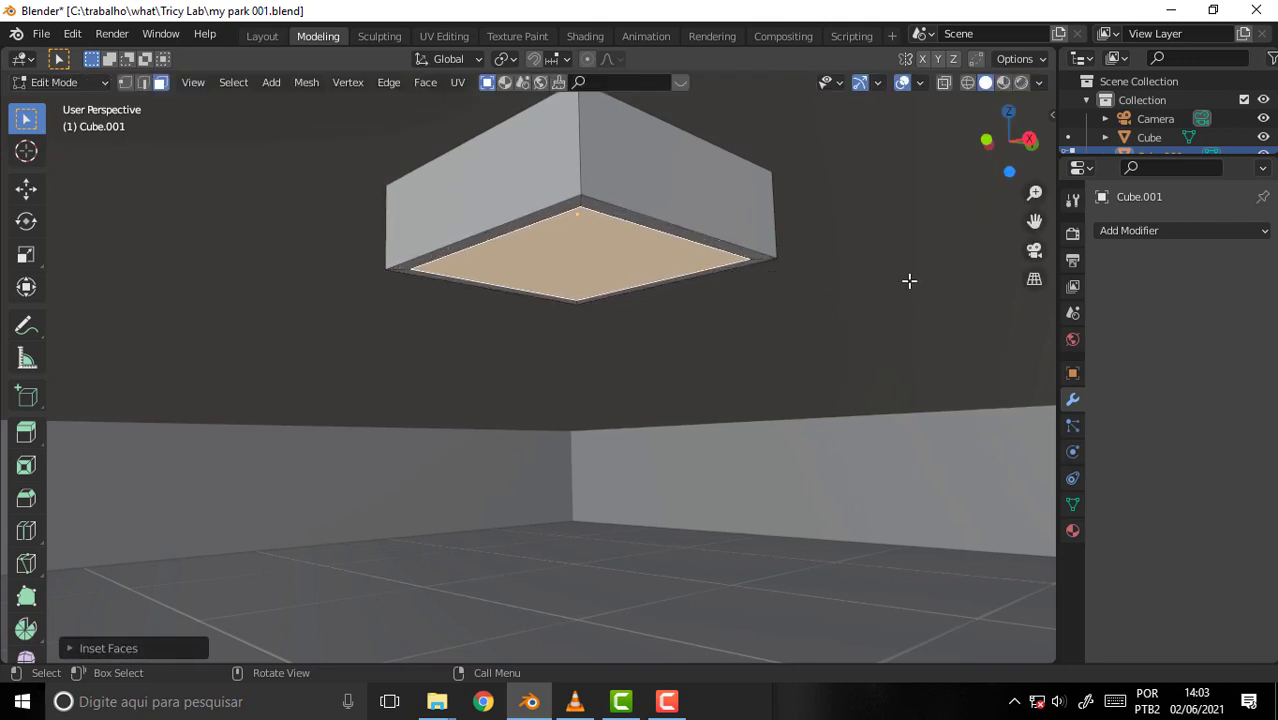
key(i)
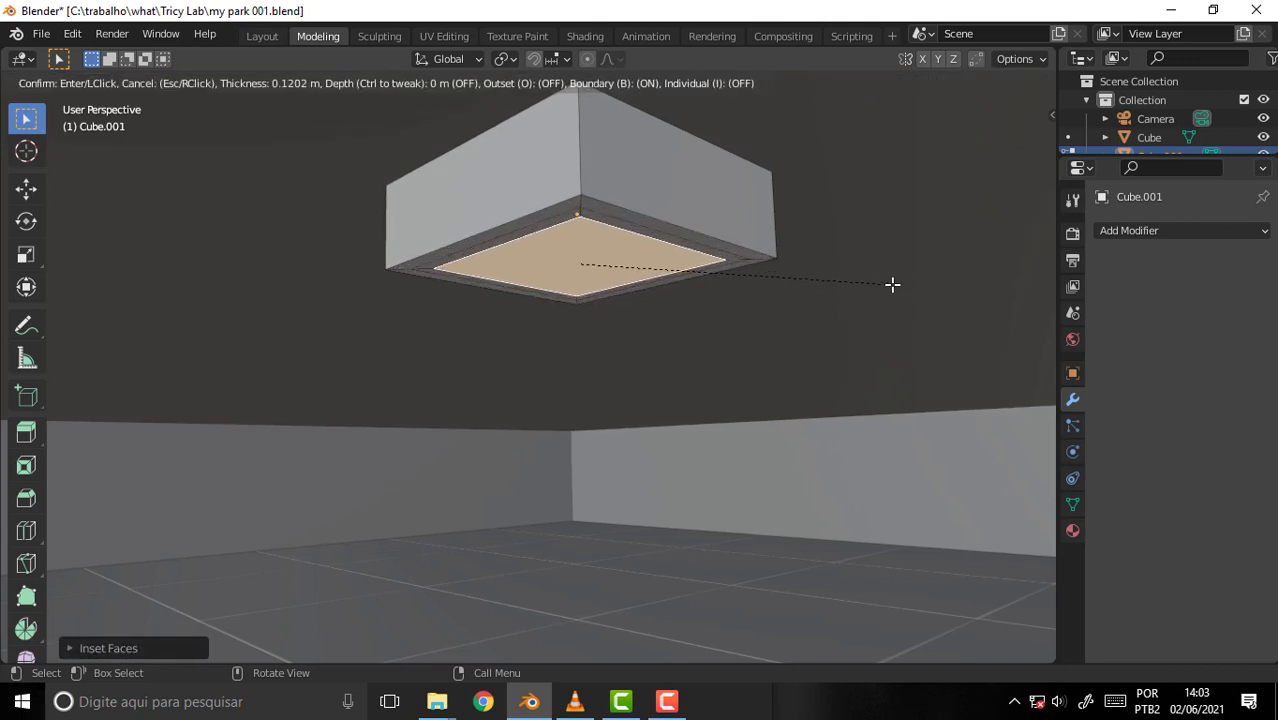
click(892, 285)
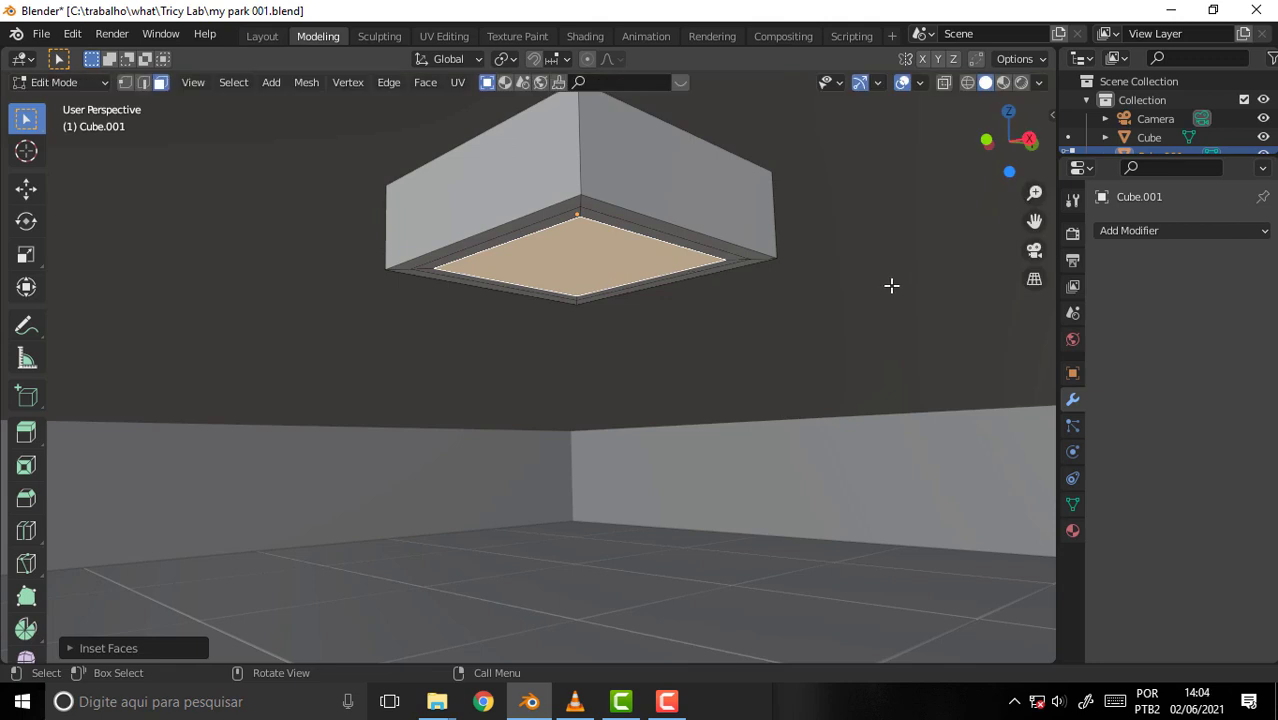
- Push the inset face about 0.33 m up into the block and inspect the tray
key(g)
key(z)
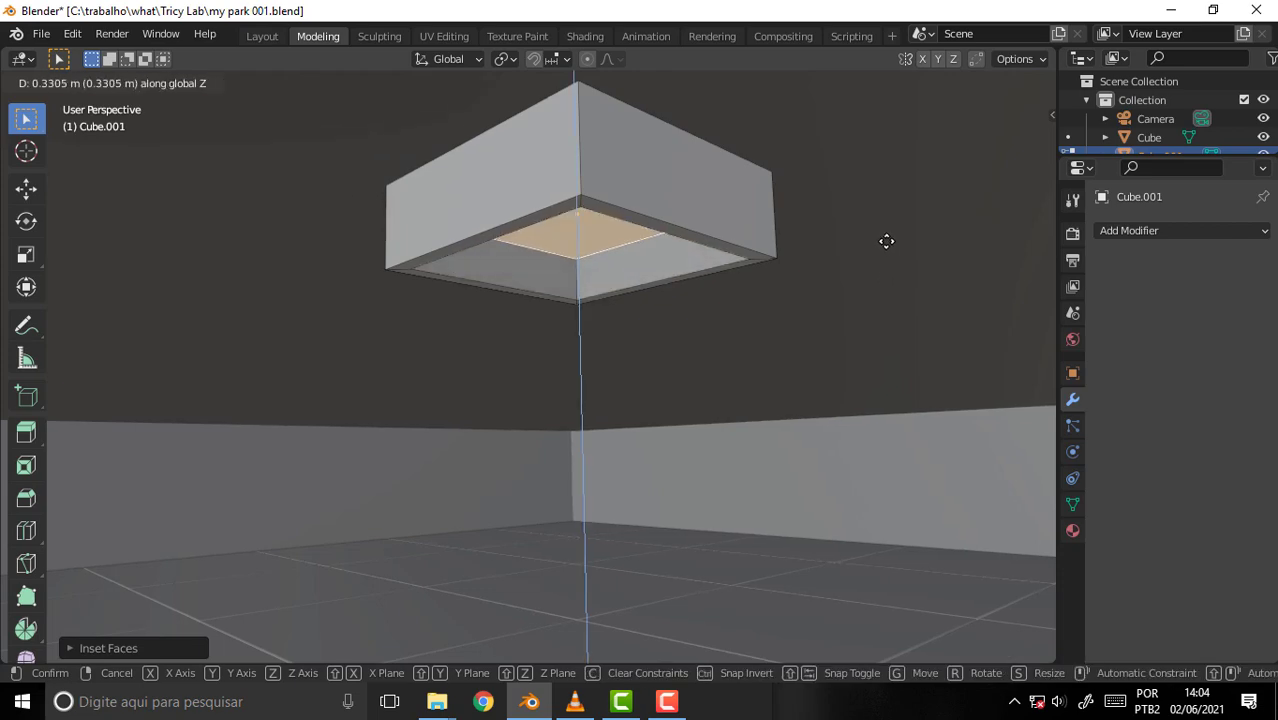
click(886, 241)
scroll(879, 160, up, 2)
scroll(842, 120, up, 2)
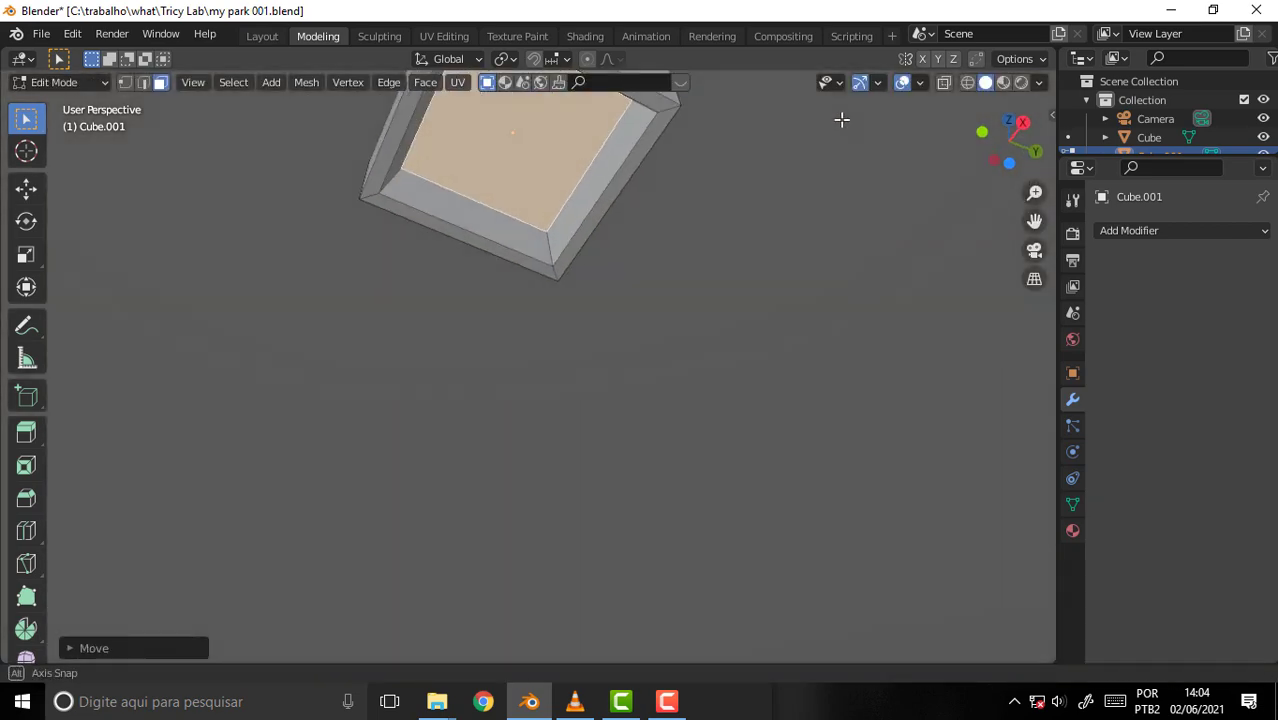
scroll(862, 90, up, 2)
mouse_move(862, 90)
middle_down()
mouse_move(873, 171)
mouse_move(896, 143)
middle_up()
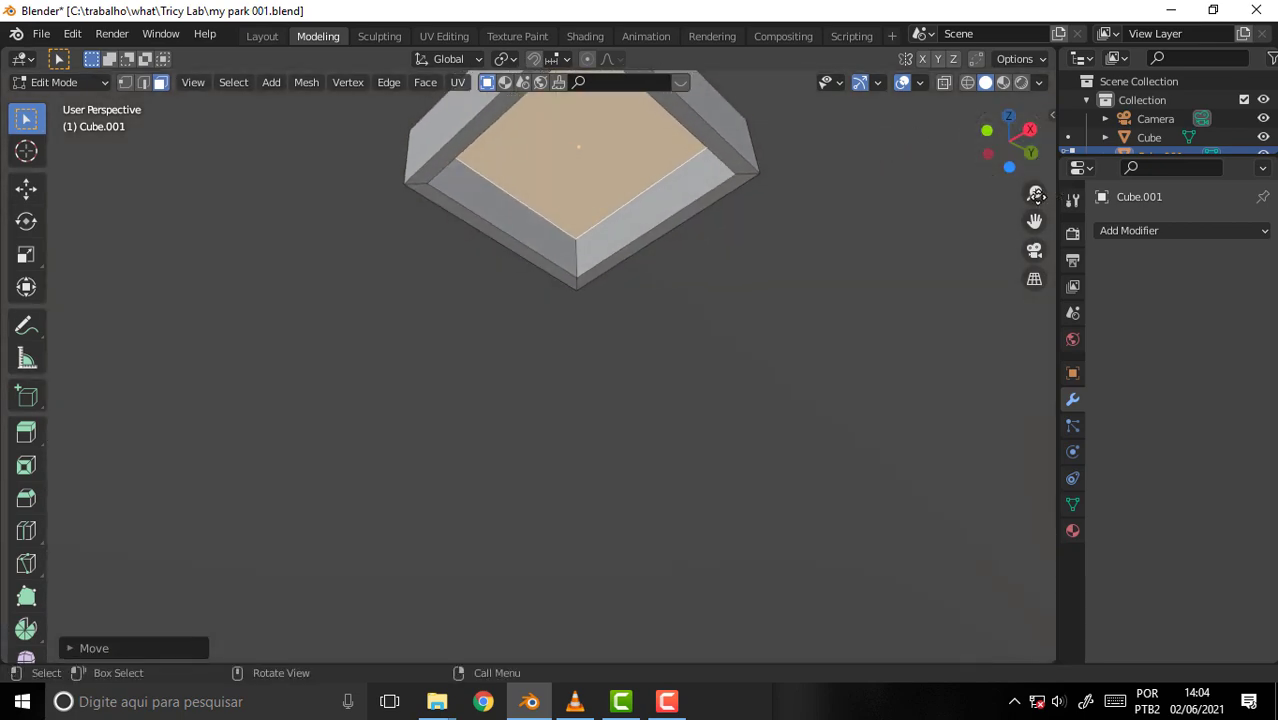
scroll(833, 257, down, 3)
mouse_move(833, 257)
middle_down()
mouse_move(836, 180)
mouse_move(853, 160)
mouse_move(838, 225)
middle_up()
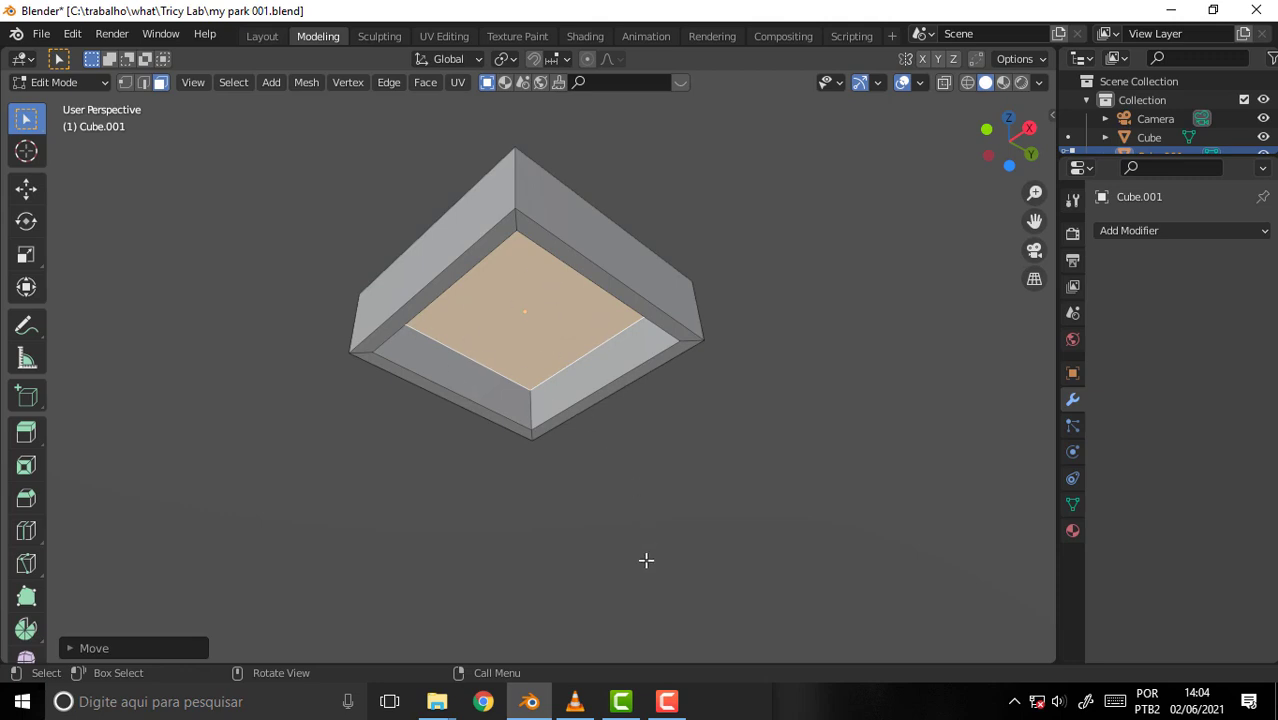
- Glance at the tutorial video, then return to Blender
click(667, 703)
click(575, 703)
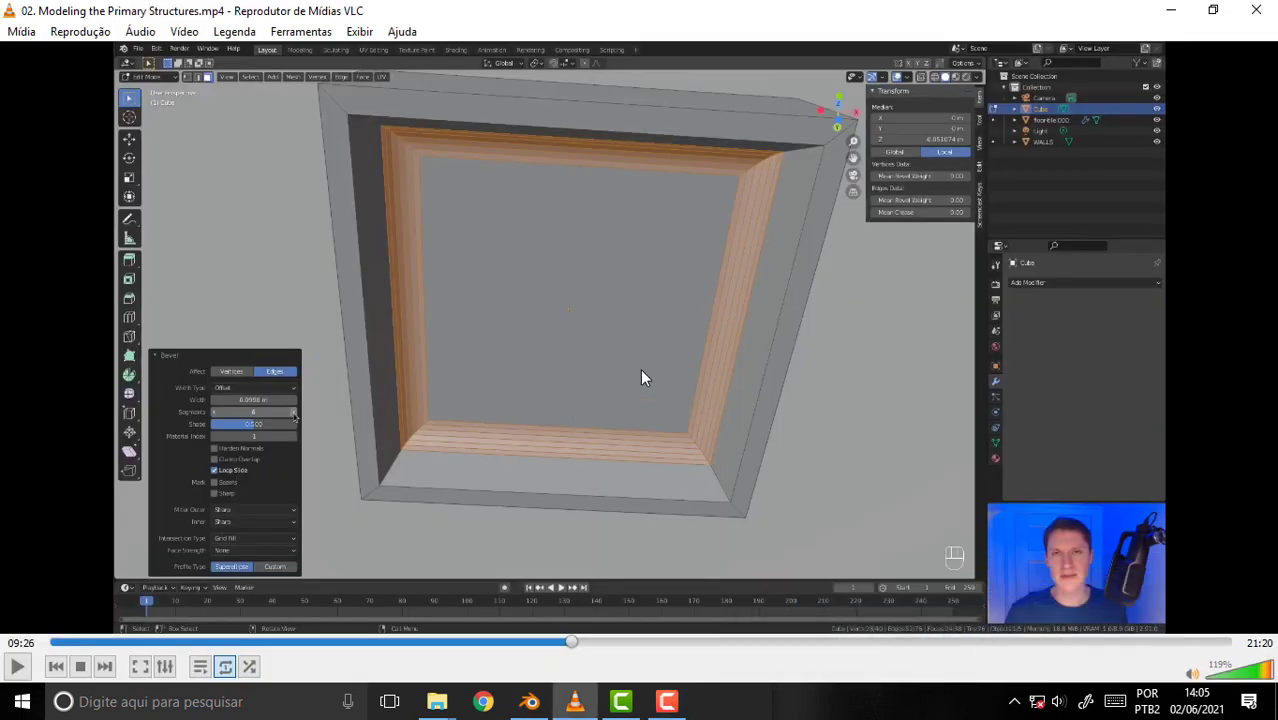
click(530, 703)
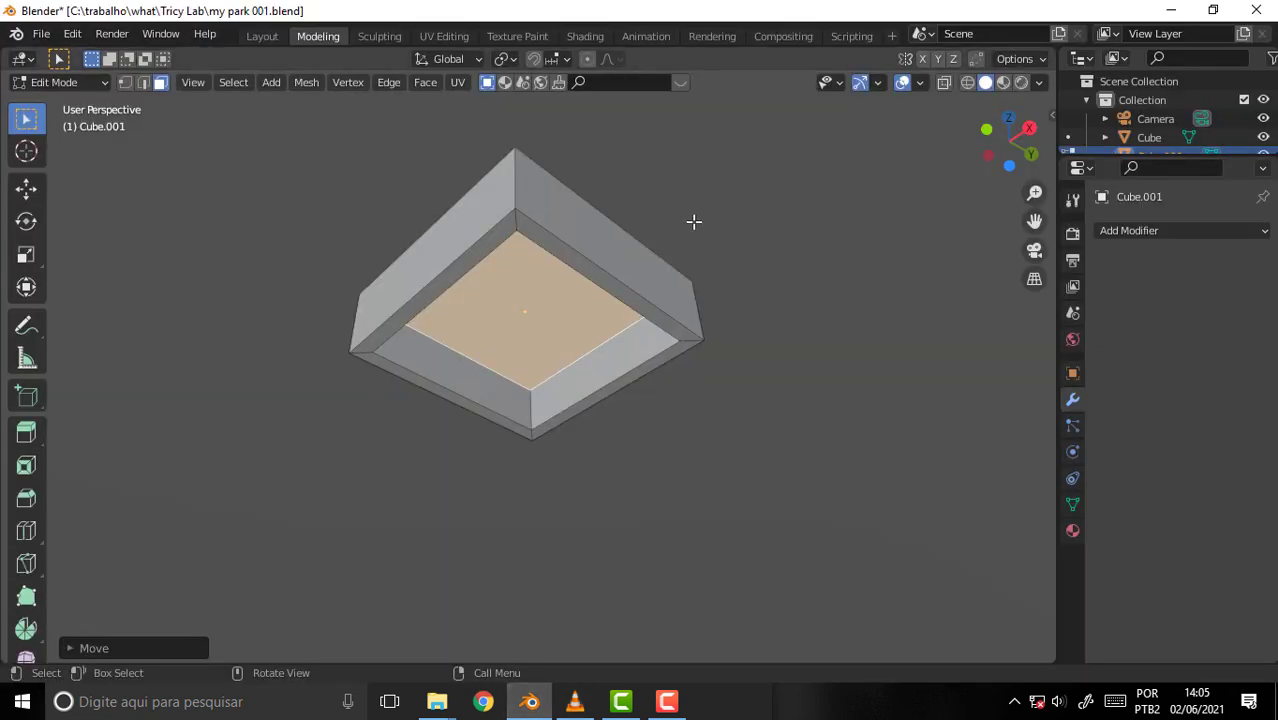
- Bevel the recessed face's edges by 0.169 m with 6 segments, then inspect from a low angle
middle_drag(694, 221, 690, 160)
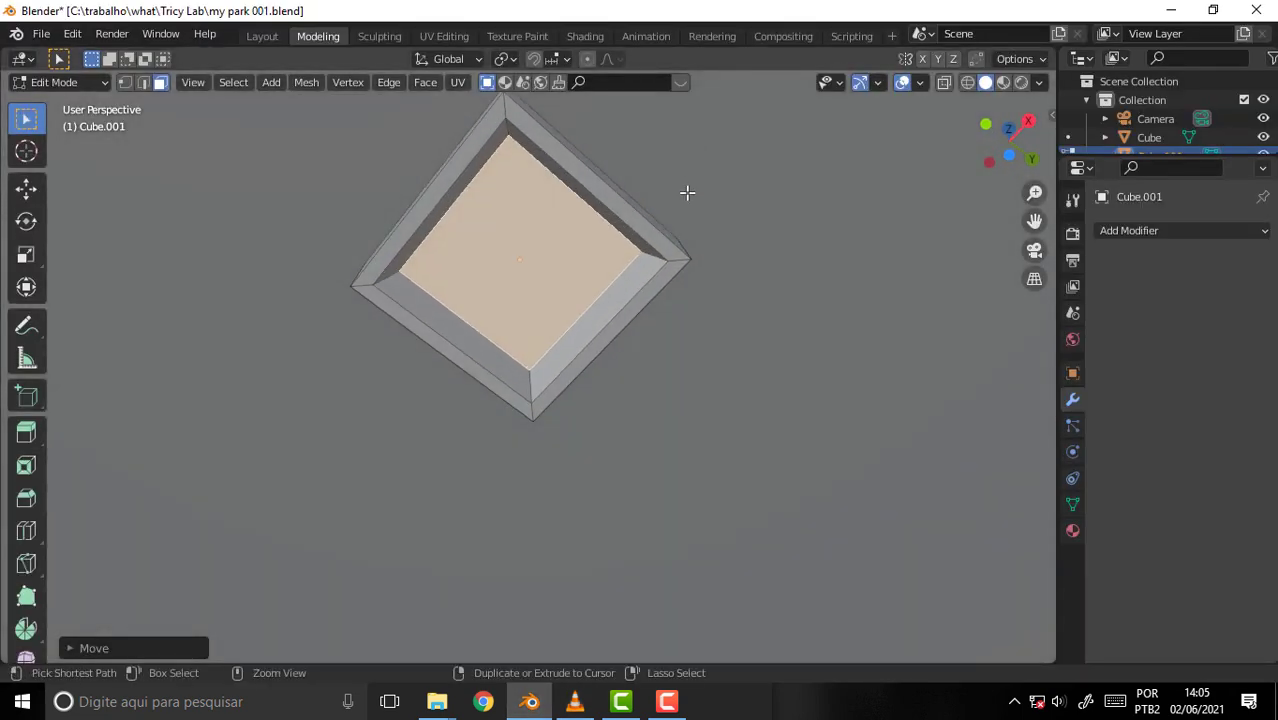
key(ctrl+b)
scroll(704, 180, up, 3)
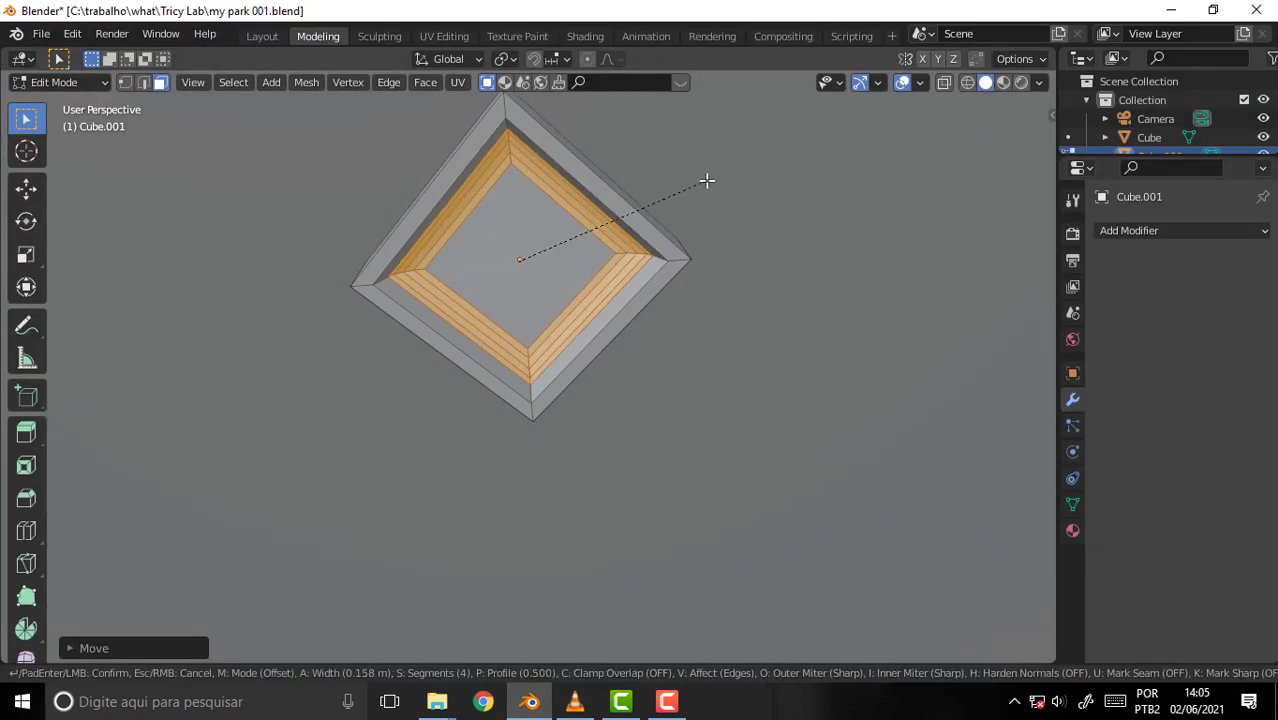
click(706, 182)
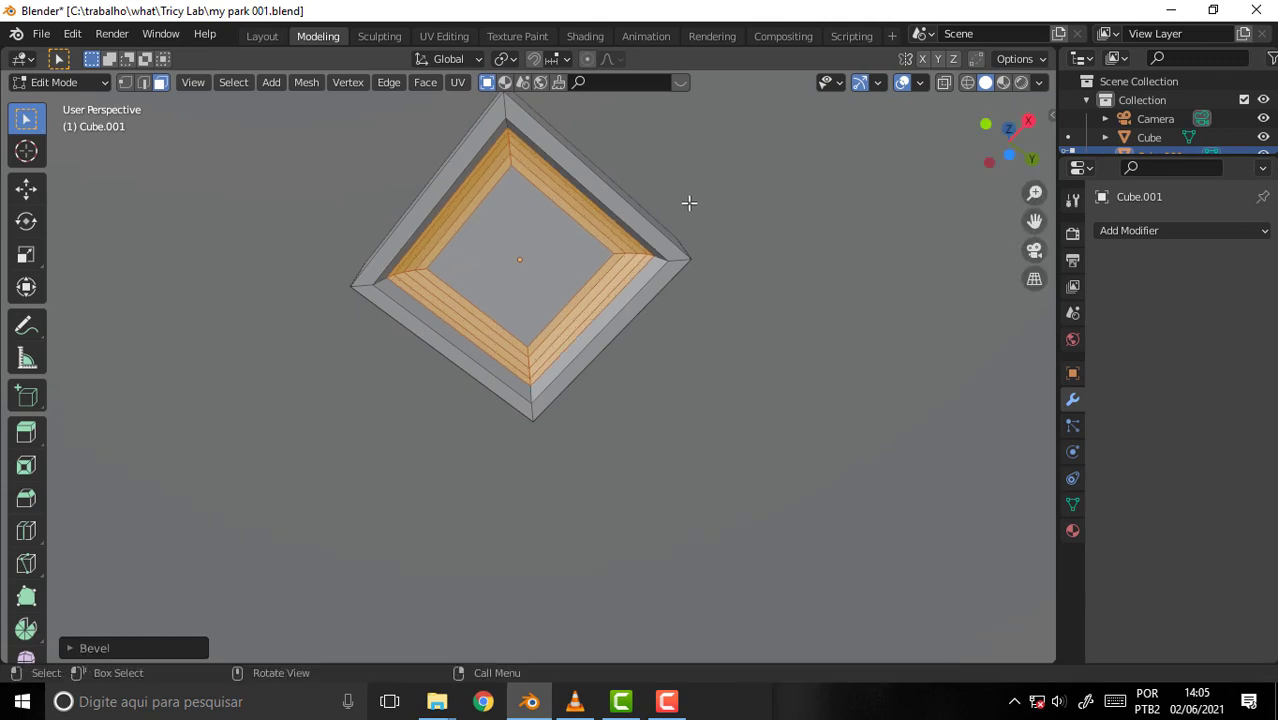
click(70, 648)
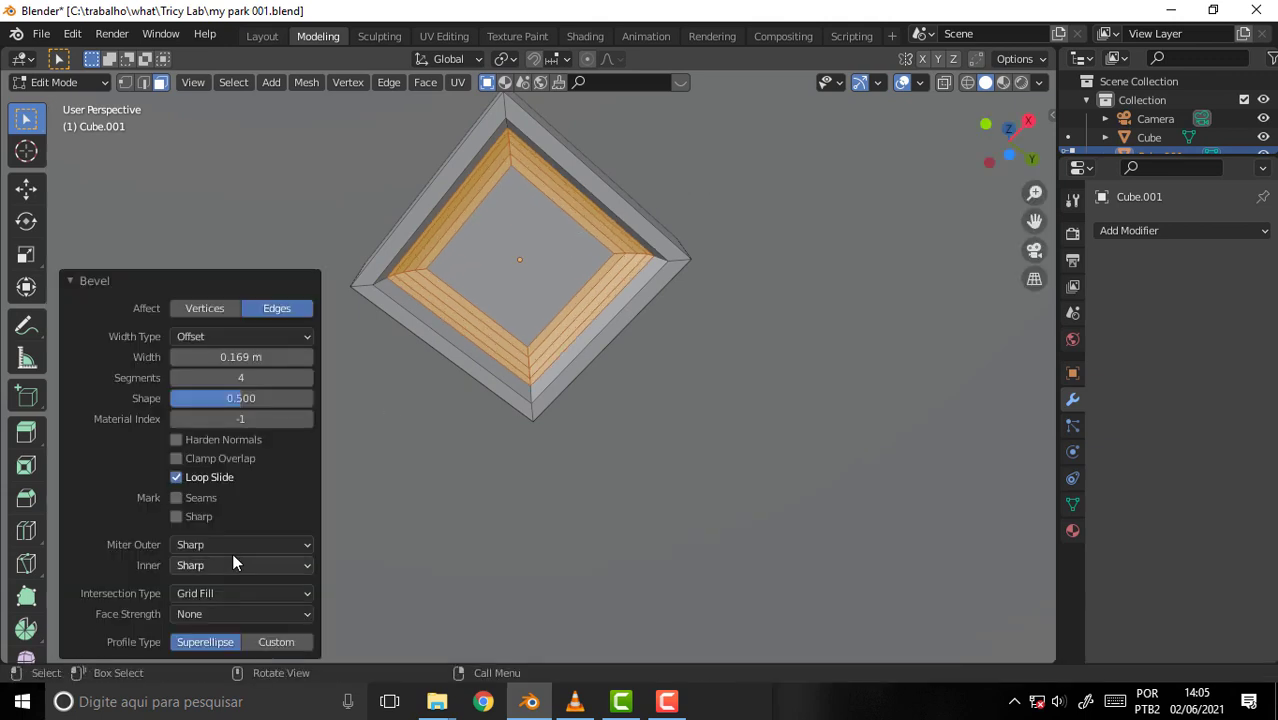
click(242, 378)
text(6)
key(Return)
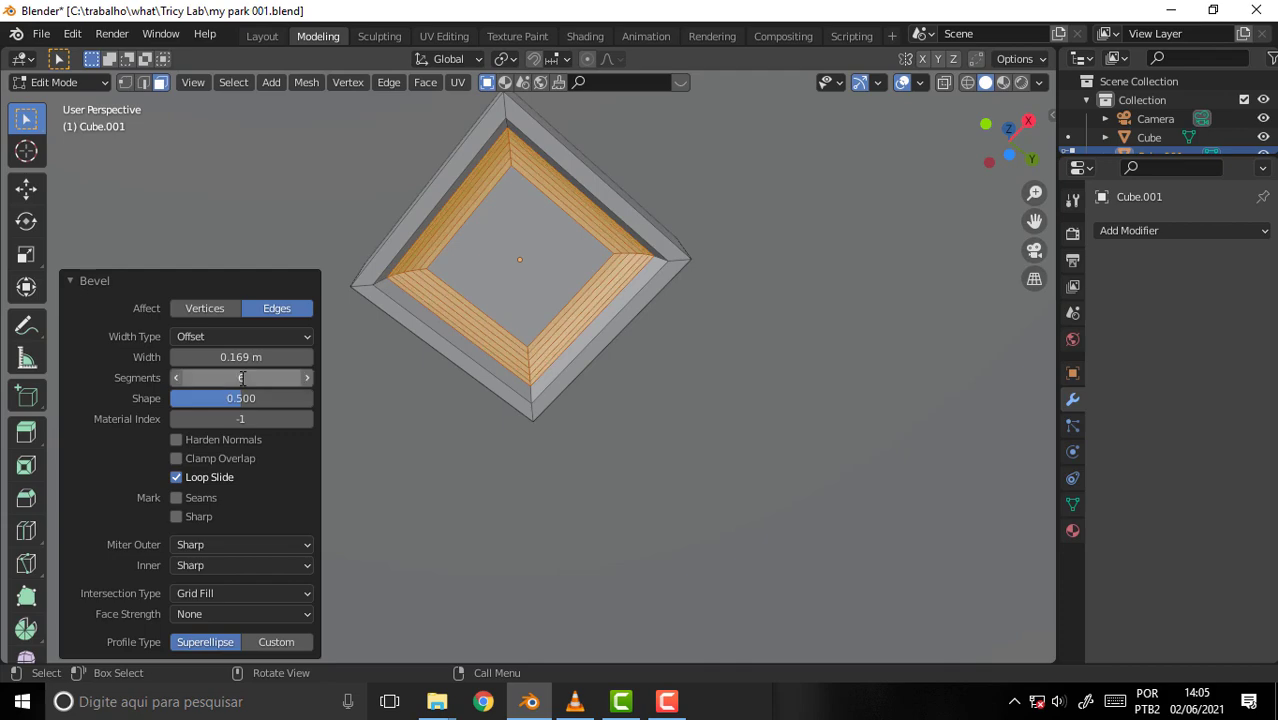
mouse_move(850, 205)
middle_down()
mouse_move(1006, 286)
mouse_move(871, 263)
mouse_move(822, 214)
mouse_move(888, 258)
mouse_move(893, 280)
mouse_move(899, 251)
mouse_move(887, 279)
middle_up()
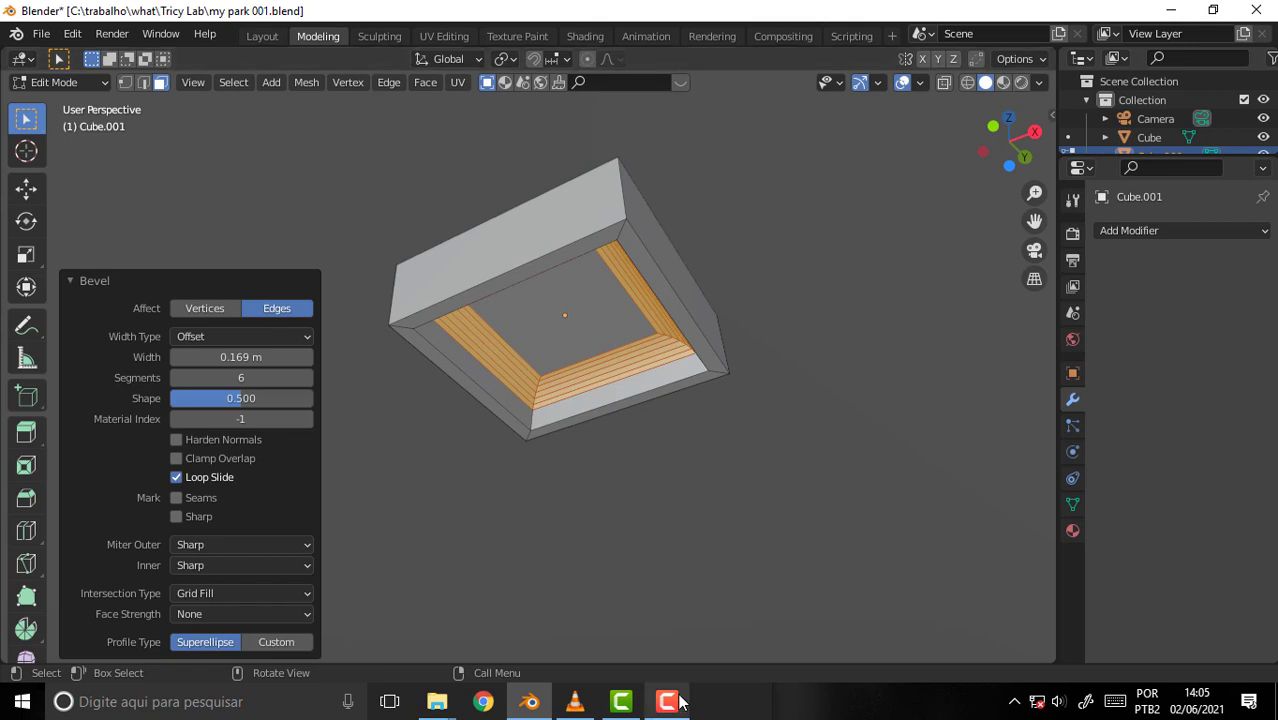
scroll(754, 293, up, 4)
scroll(754, 293, down, 3)
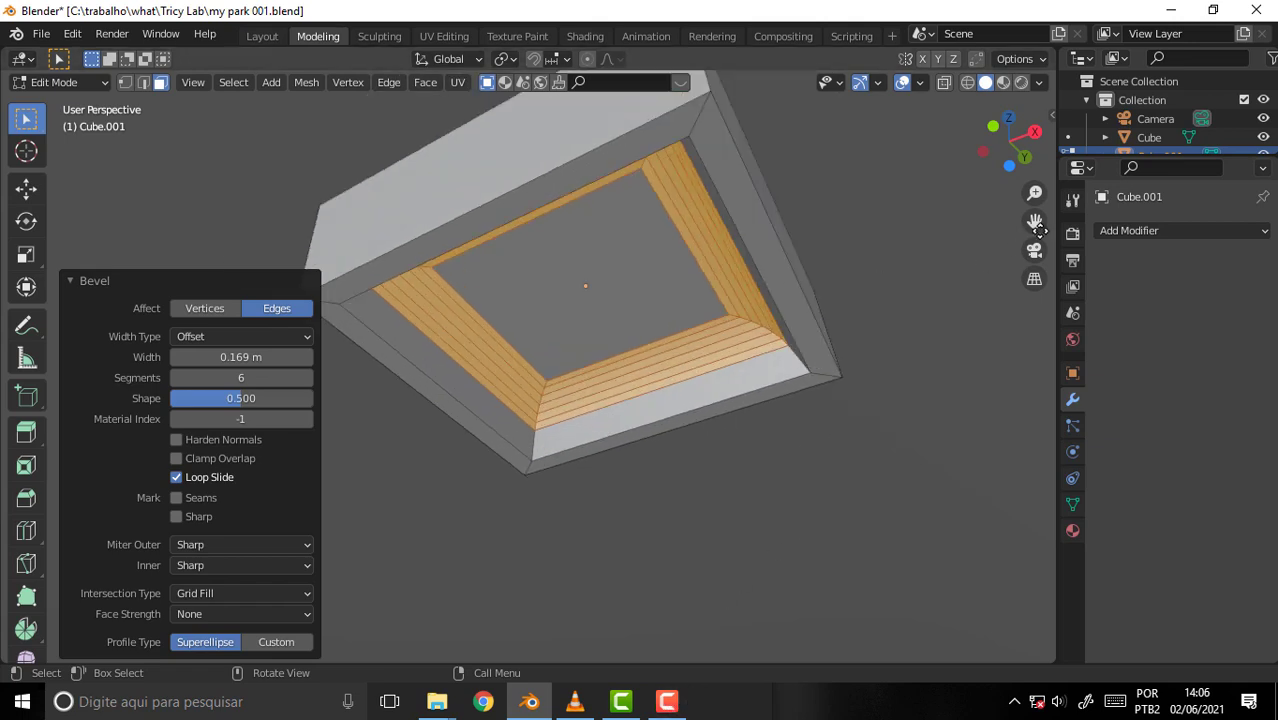
drag(1035, 221, 1035, 221)
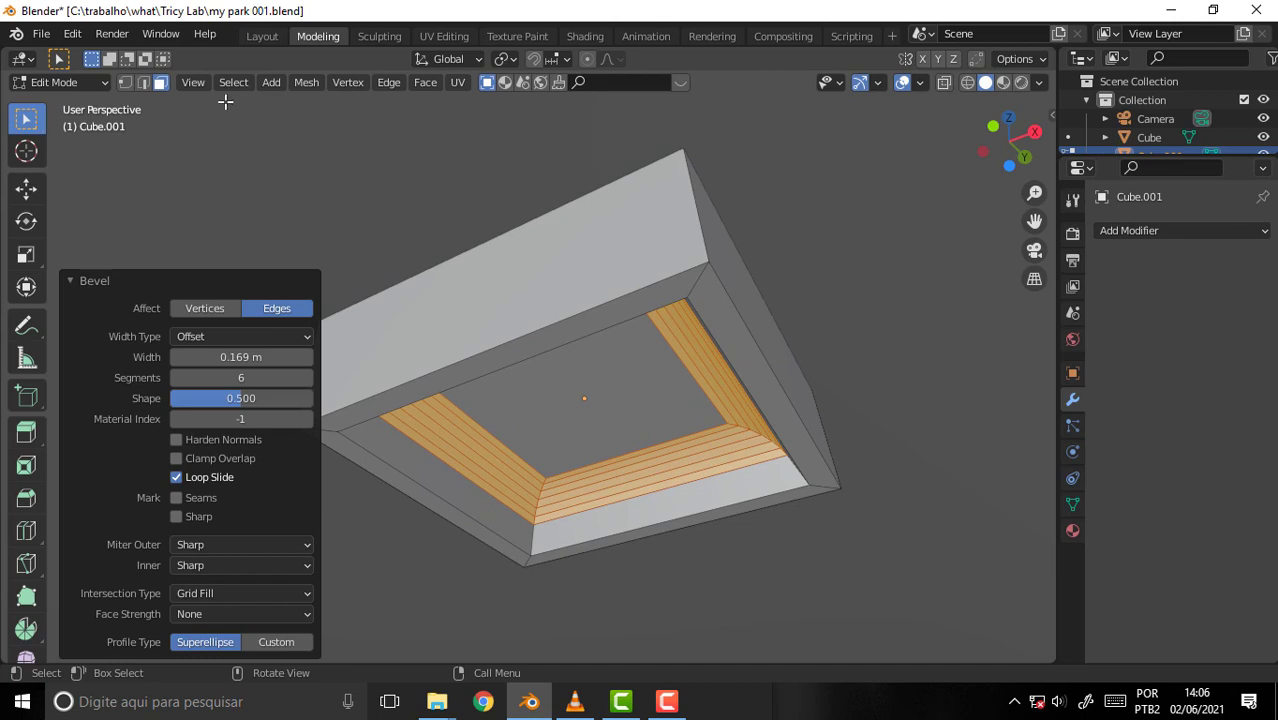
- In Edge select mode, select the inner and outer rim edge loops of the tile
click(143, 82)
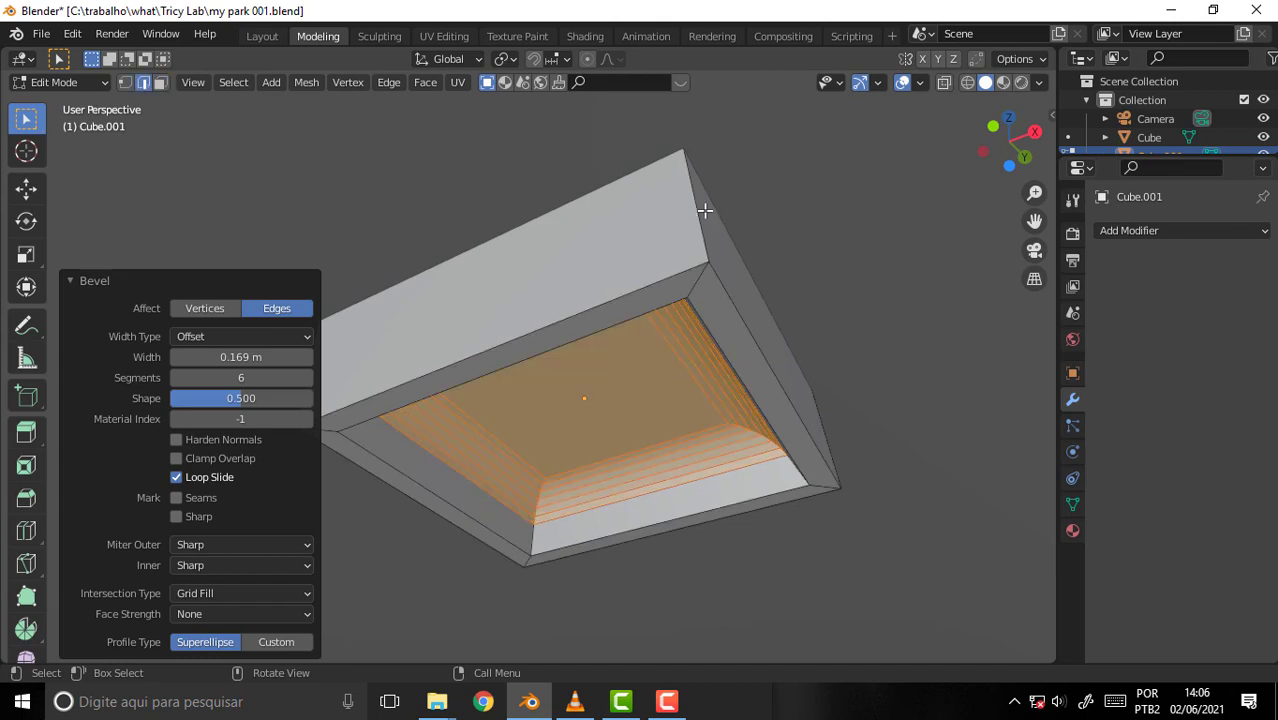
alt+click(701, 213)
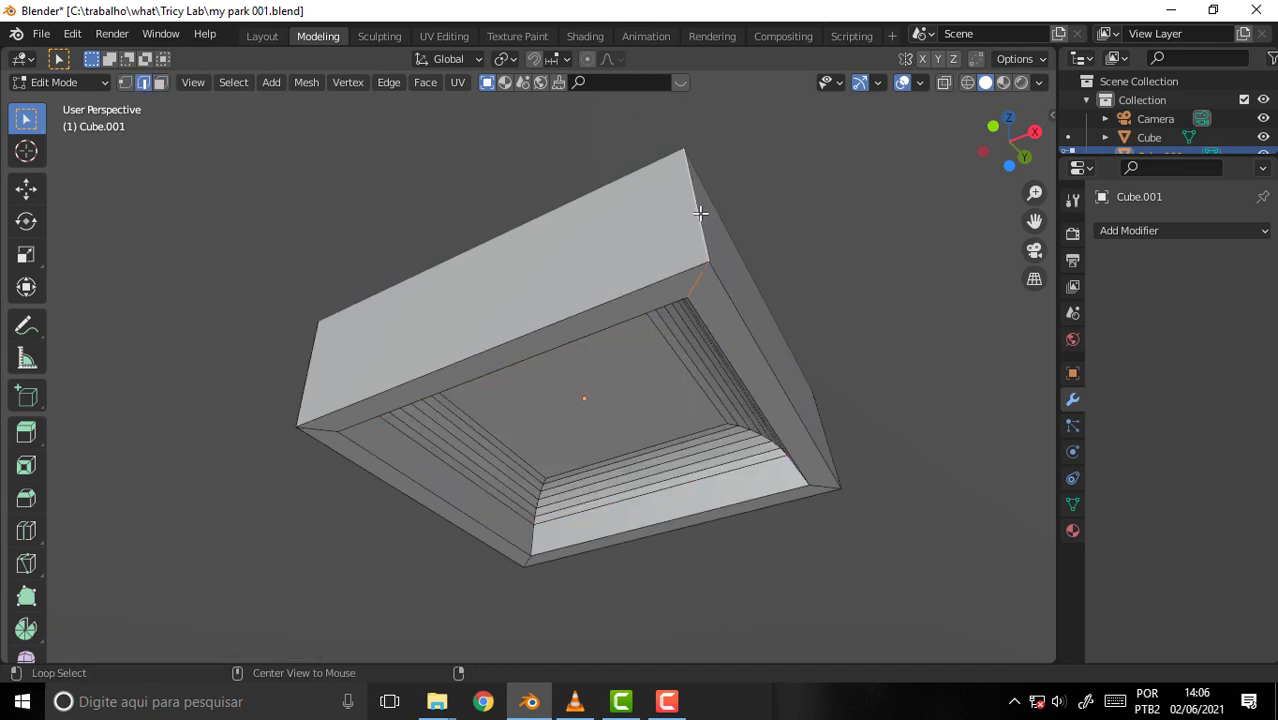
alt+click(745, 325)
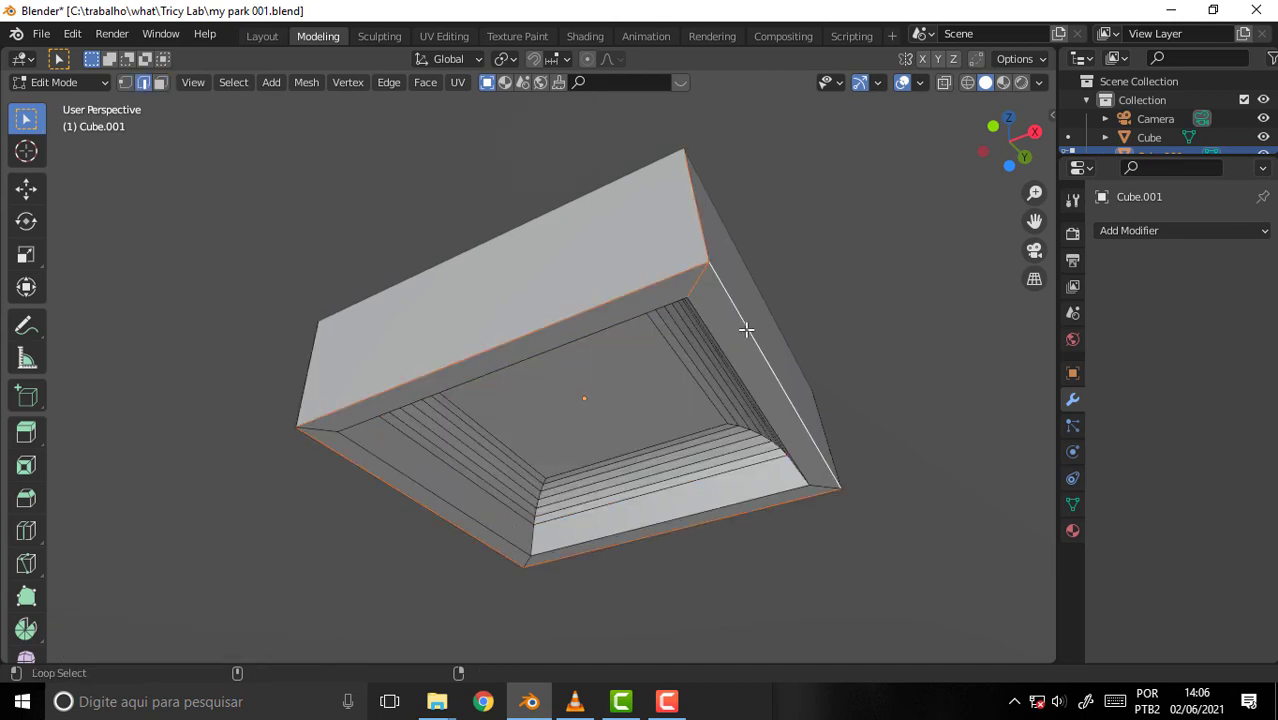
alt+shift+click(590, 336)
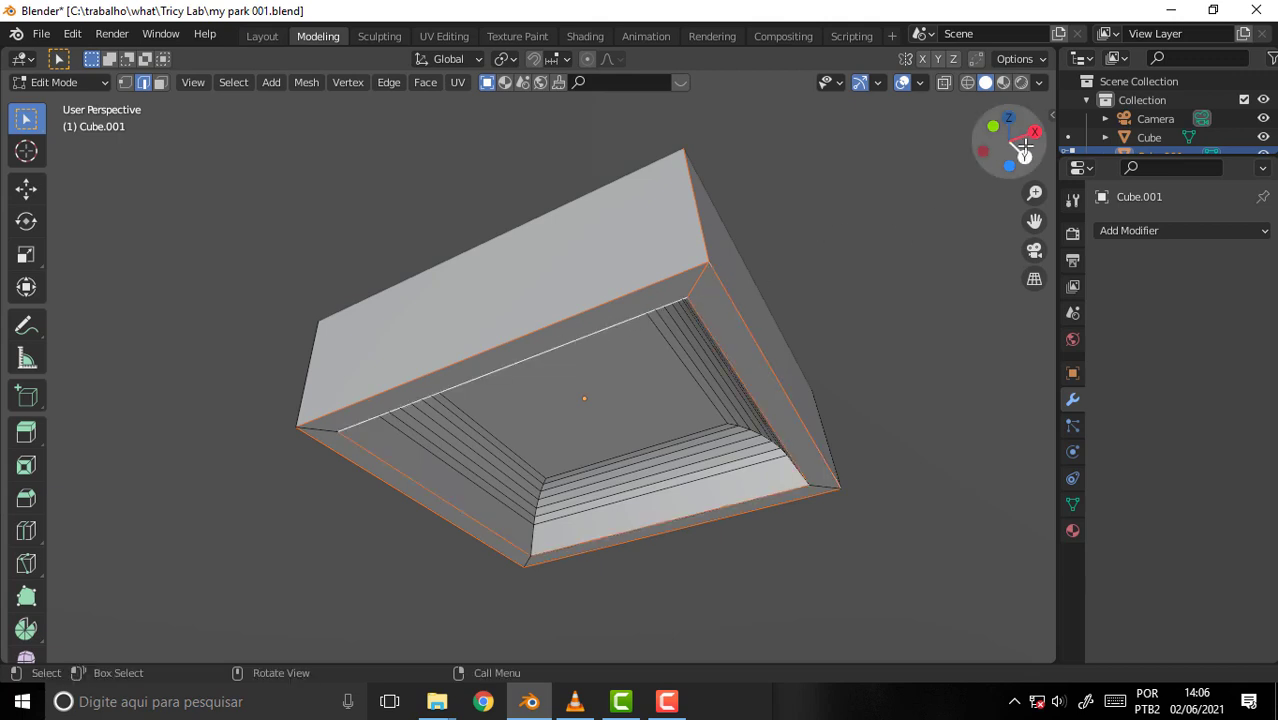
drag(1034, 220, 914, 178)
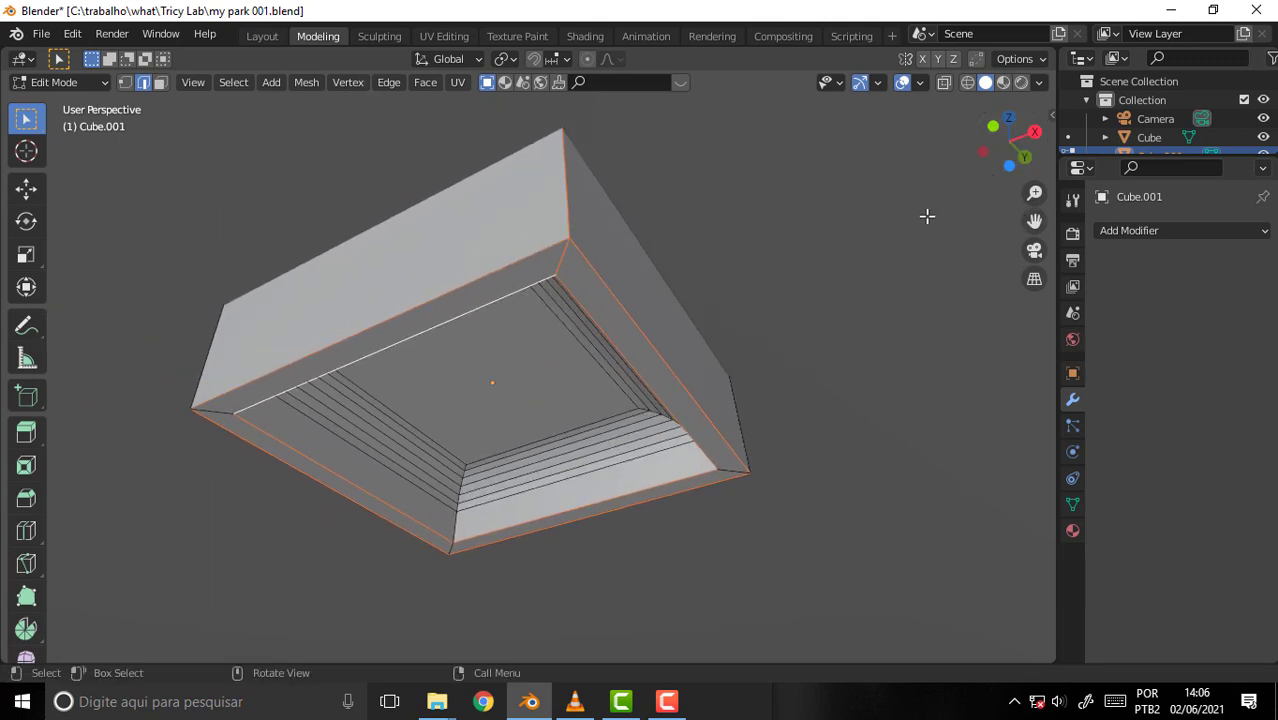
middle_drag(927, 214, 756, 160)
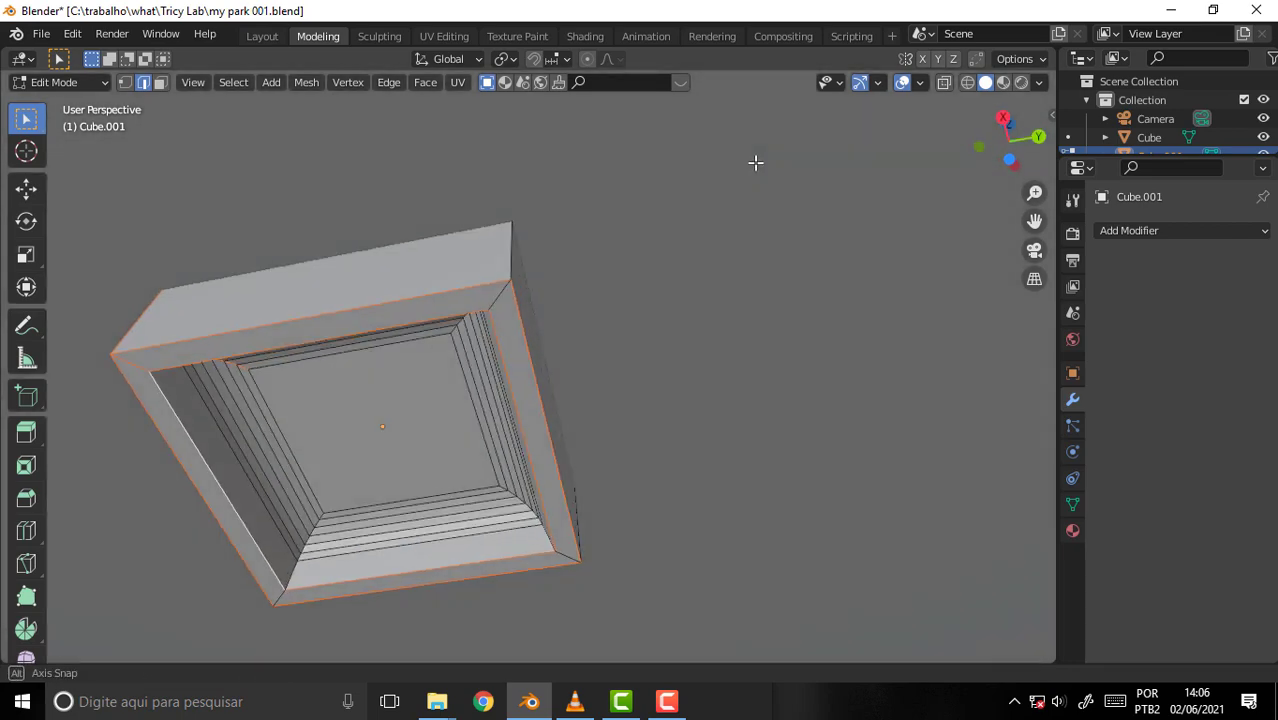
alt+shift+click(501, 304)
alt+shift+click(559, 553)
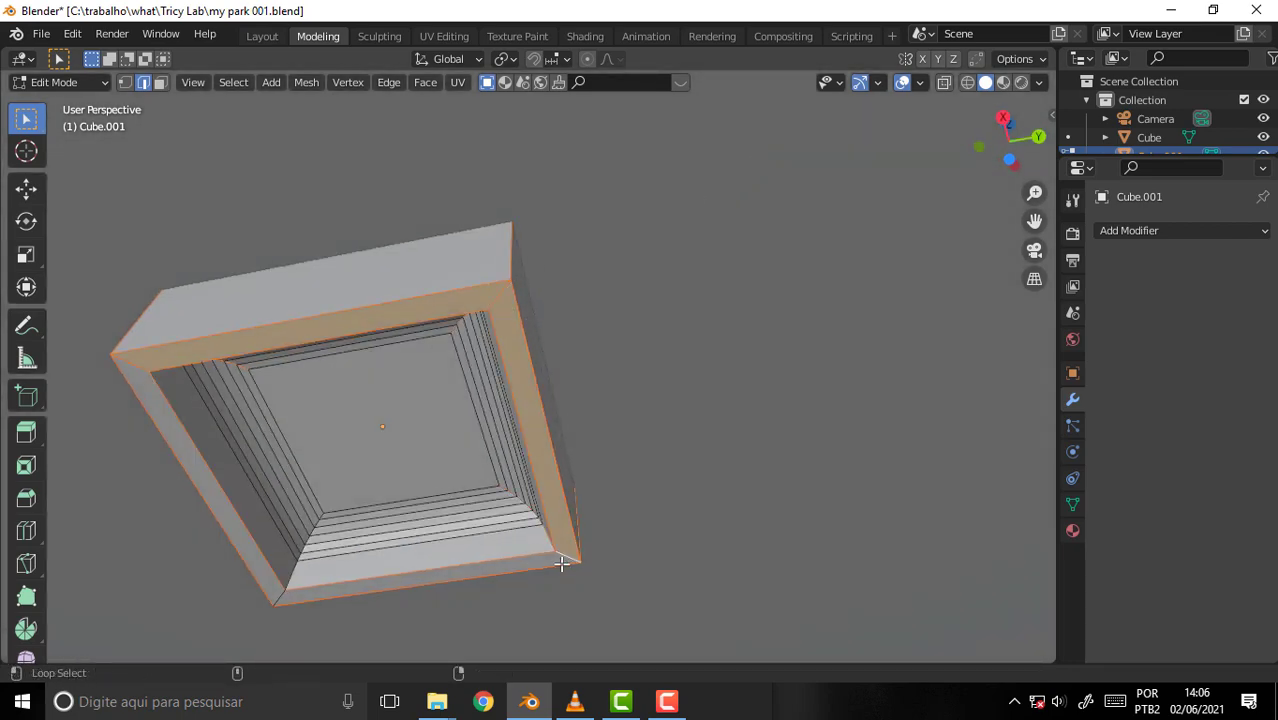
alt+shift+click(279, 596)
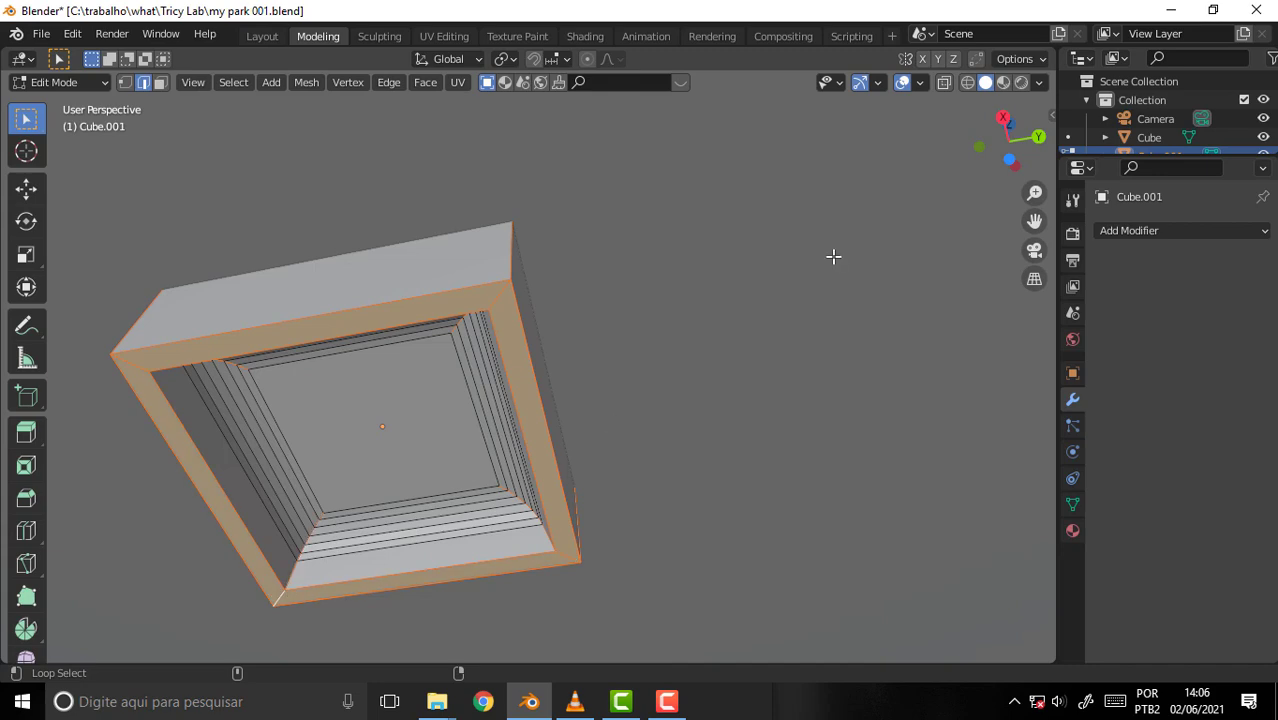
mouse_move(813, 251)
middle_down()
mouse_move(722, 308)
mouse_move(720, 454)
mouse_move(793, 337)
mouse_move(807, 263)
mouse_move(785, 240)
mouse_move(797, 243)
middle_up()
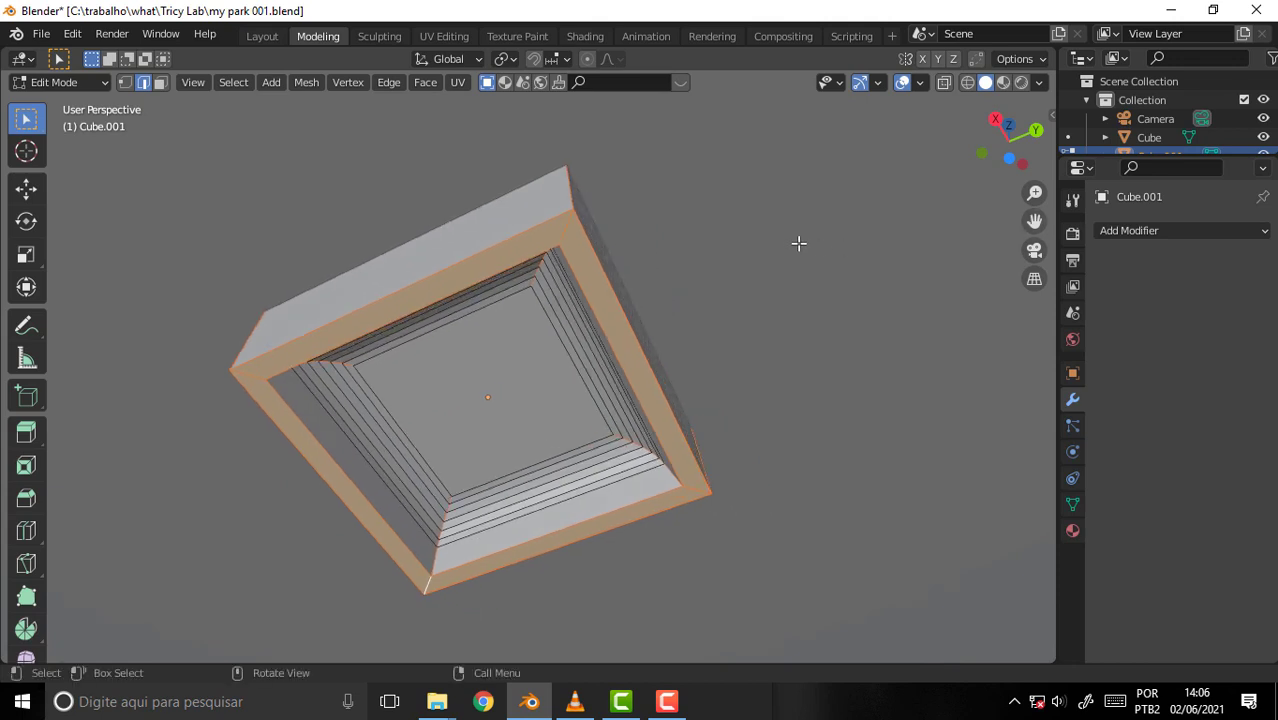
- Bevel the selected rim edges by 0.0282 m with 4 segments
key(ctrl+b)
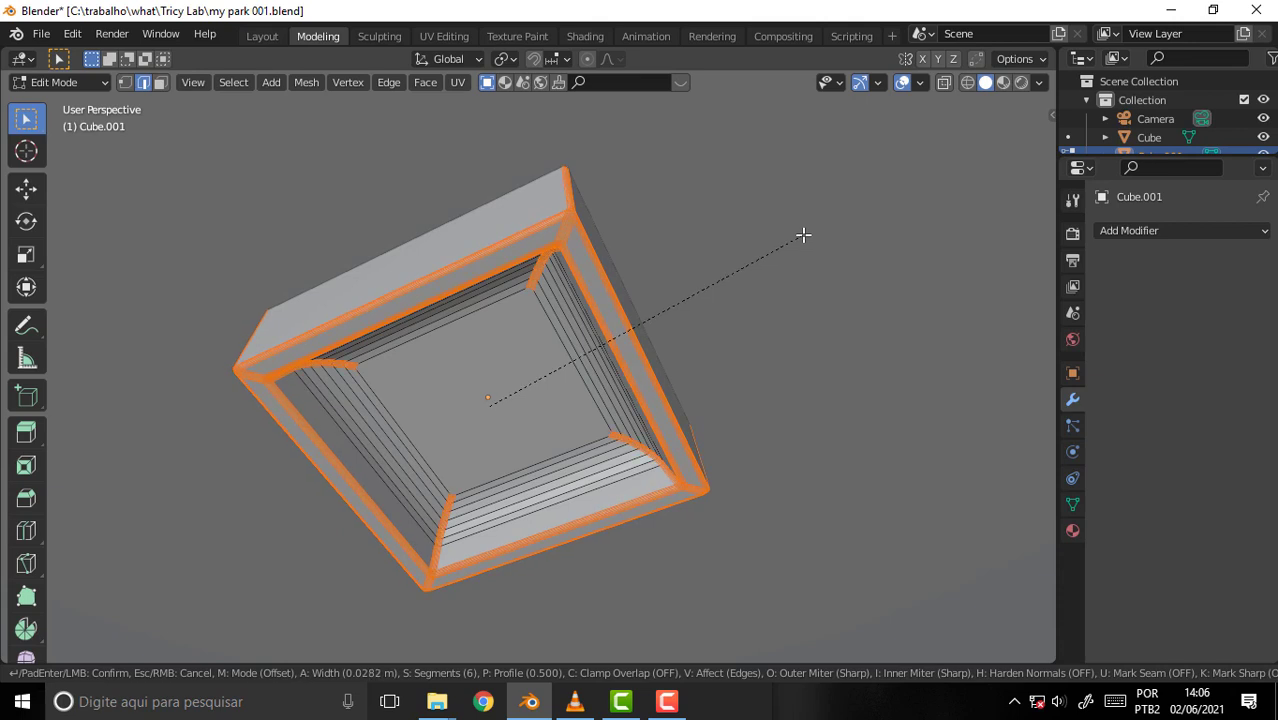
click(803, 235)
click(240, 377)
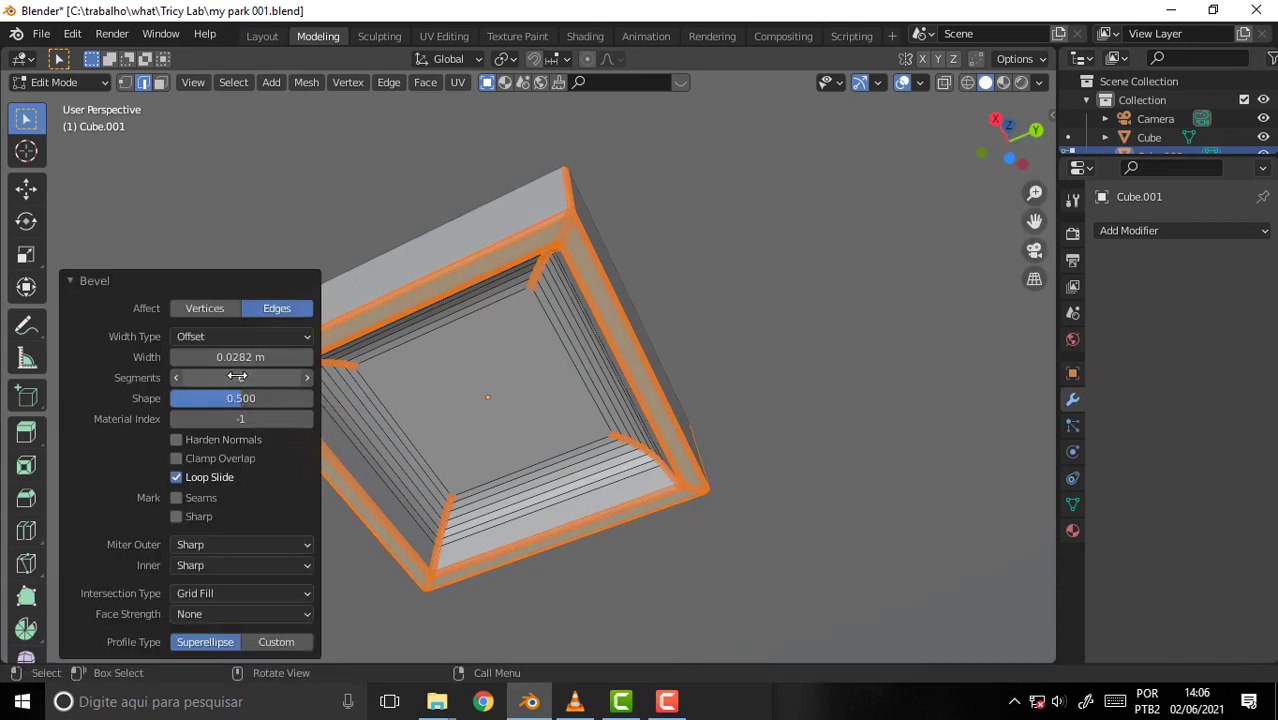
text(4)
key(Return)
click(856, 208)
mouse_move(856, 206)
middle_down()
mouse_move(822, 385)
mouse_move(842, 354)
middle_up()
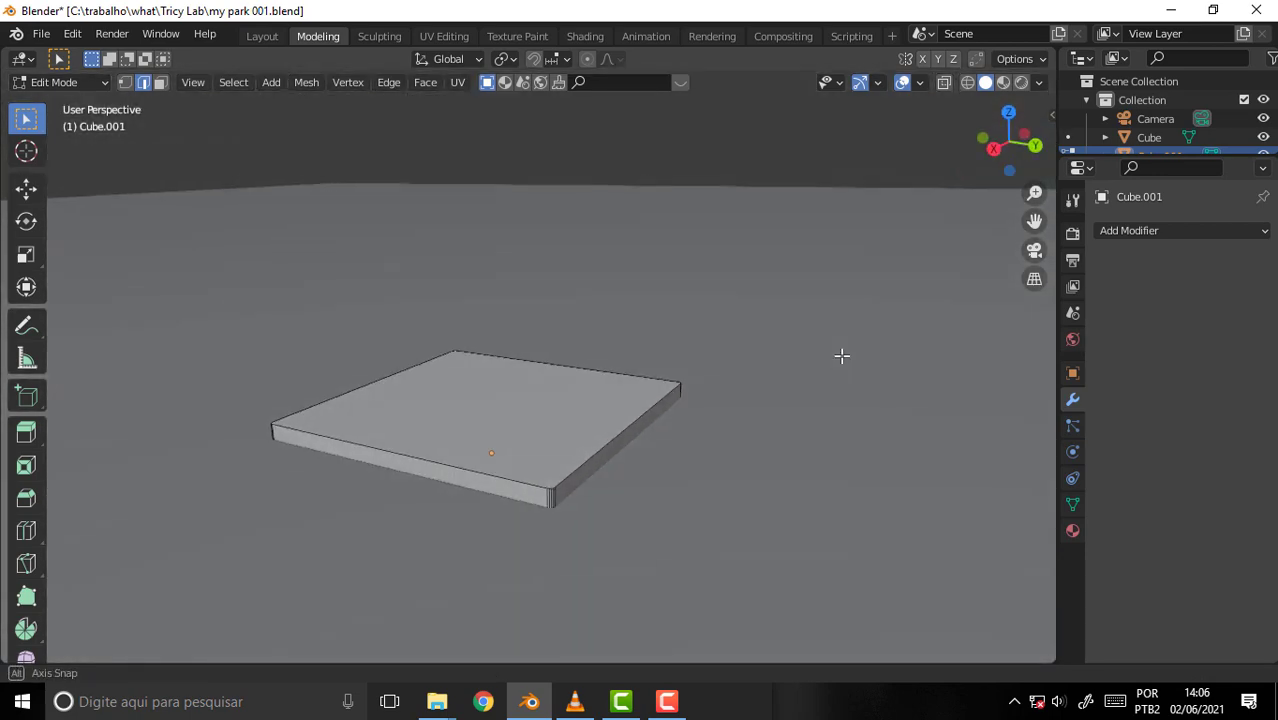
- Delete Cube.001's top face, leaving an open-topped beveled tray, and orbit to inspect it
click(160, 82)
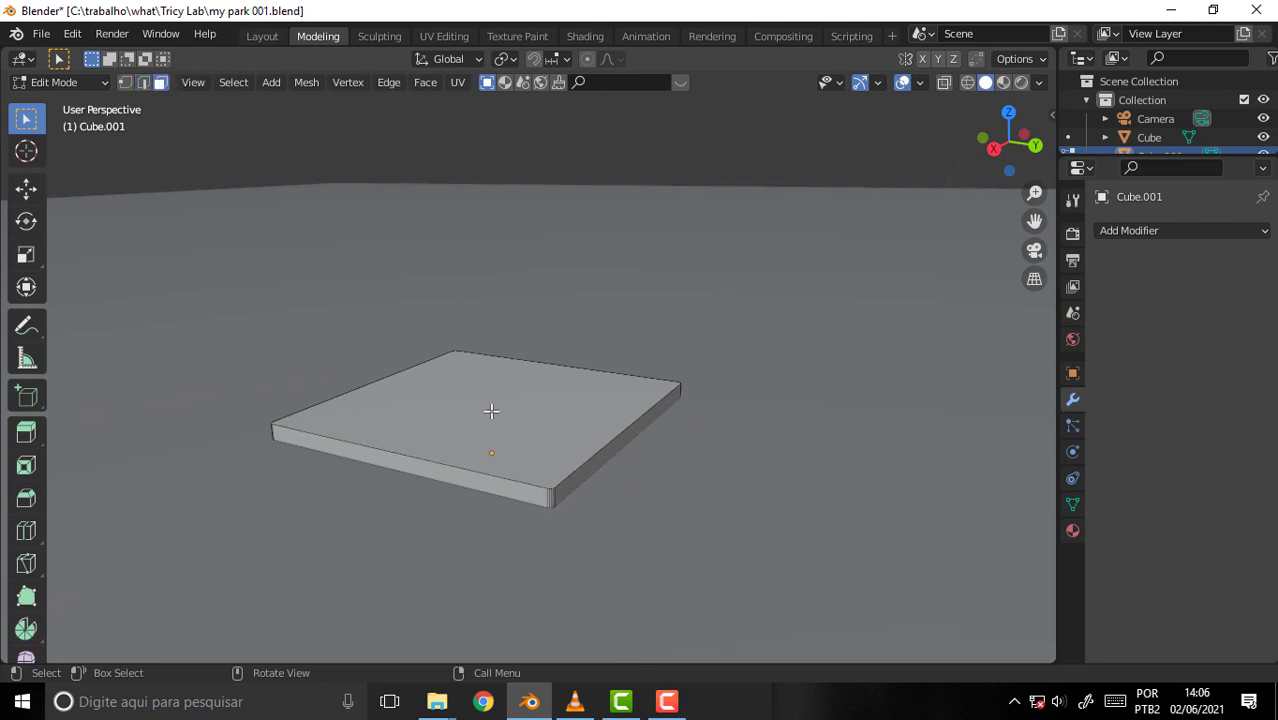
click(457, 398)
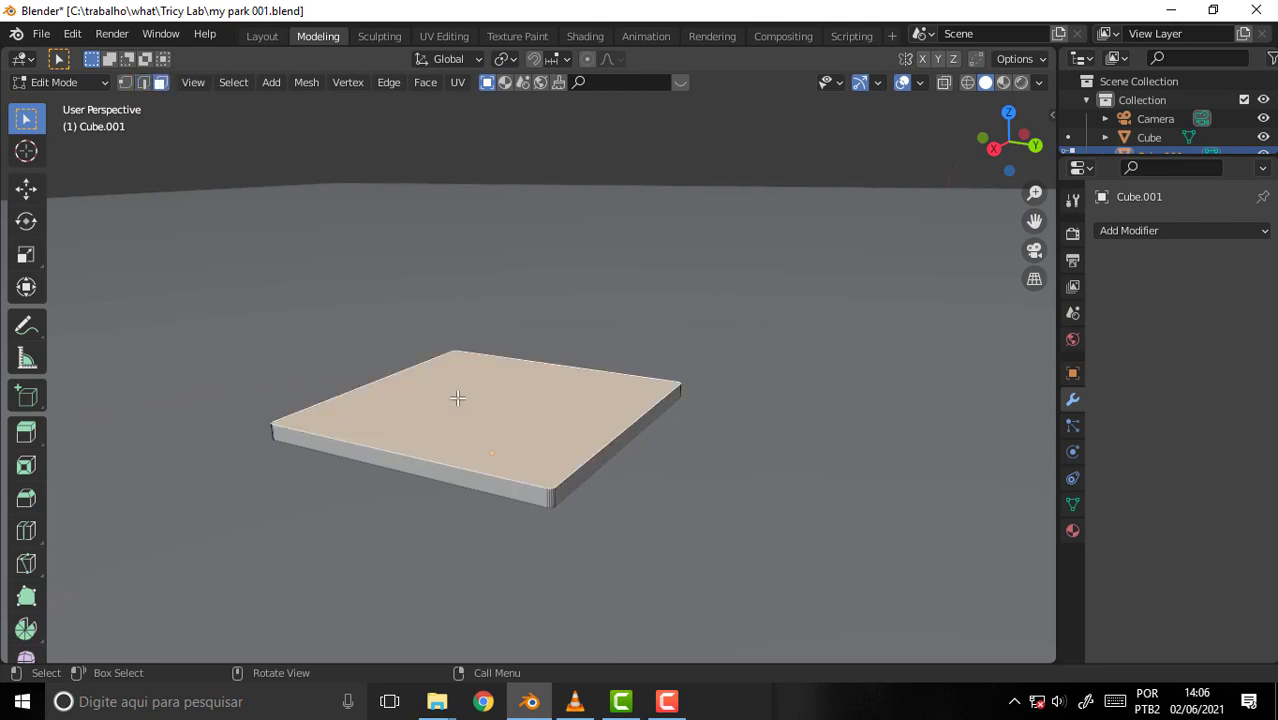
key(x)
click(522, 399)
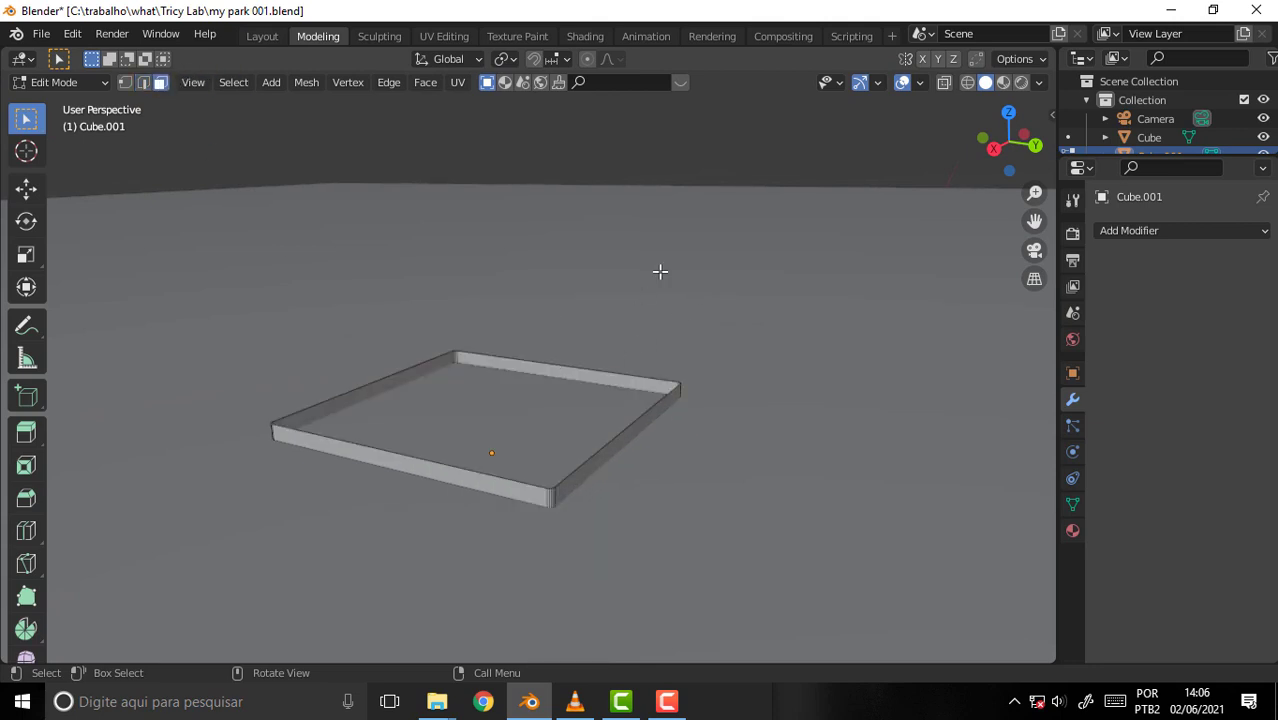
mouse_move(661, 269)
middle_down()
mouse_move(711, 127)
mouse_move(704, 155)
middle_up()
mouse_move(793, 222)
middle_down()
mouse_move(653, 240)
mouse_move(776, 234)
middle_up()
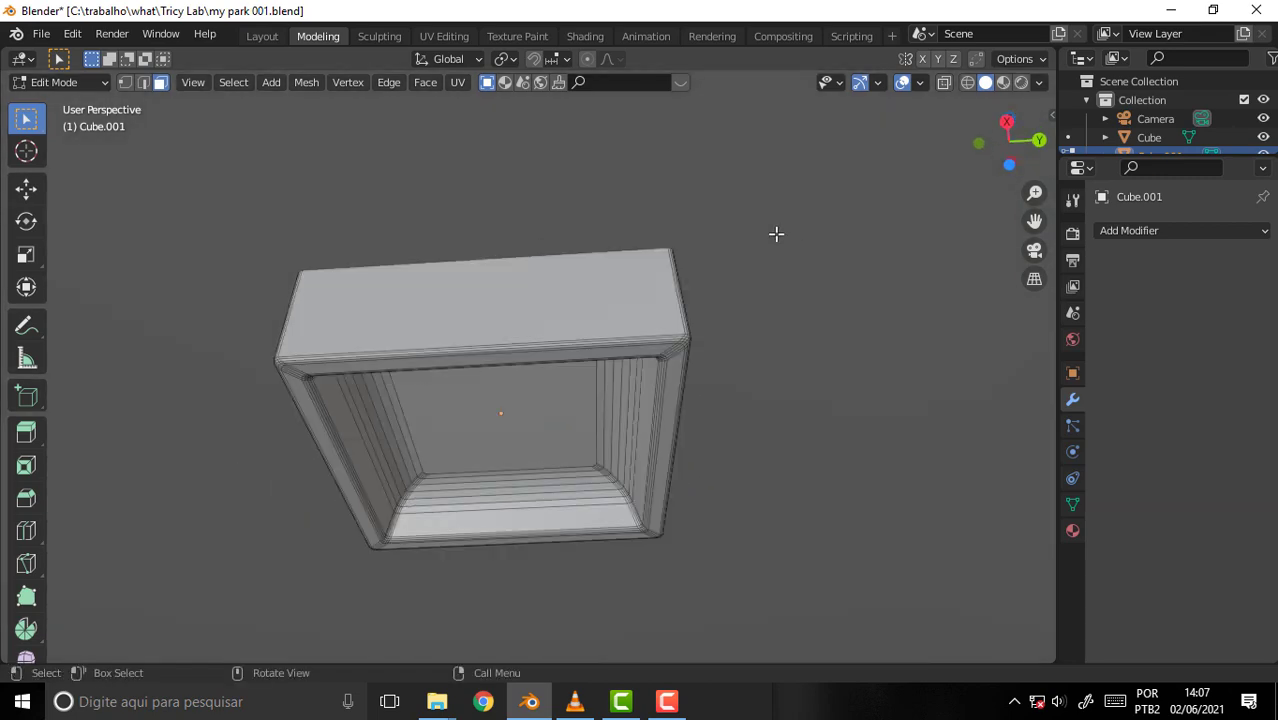
- Switch to top orthographic view and turn on X-ray to see the hidden bevel edges
key(KP_7)
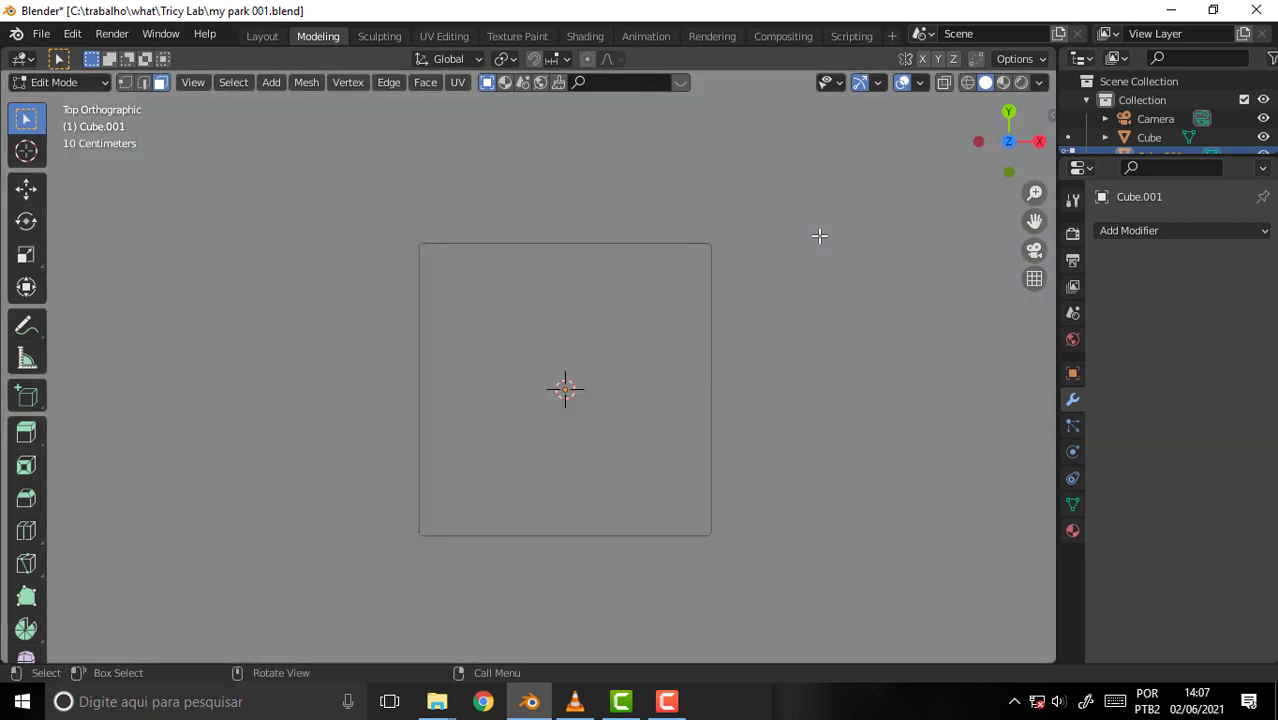
scroll(818, 235, down, 5)
scroll(830, 247, down, 2)
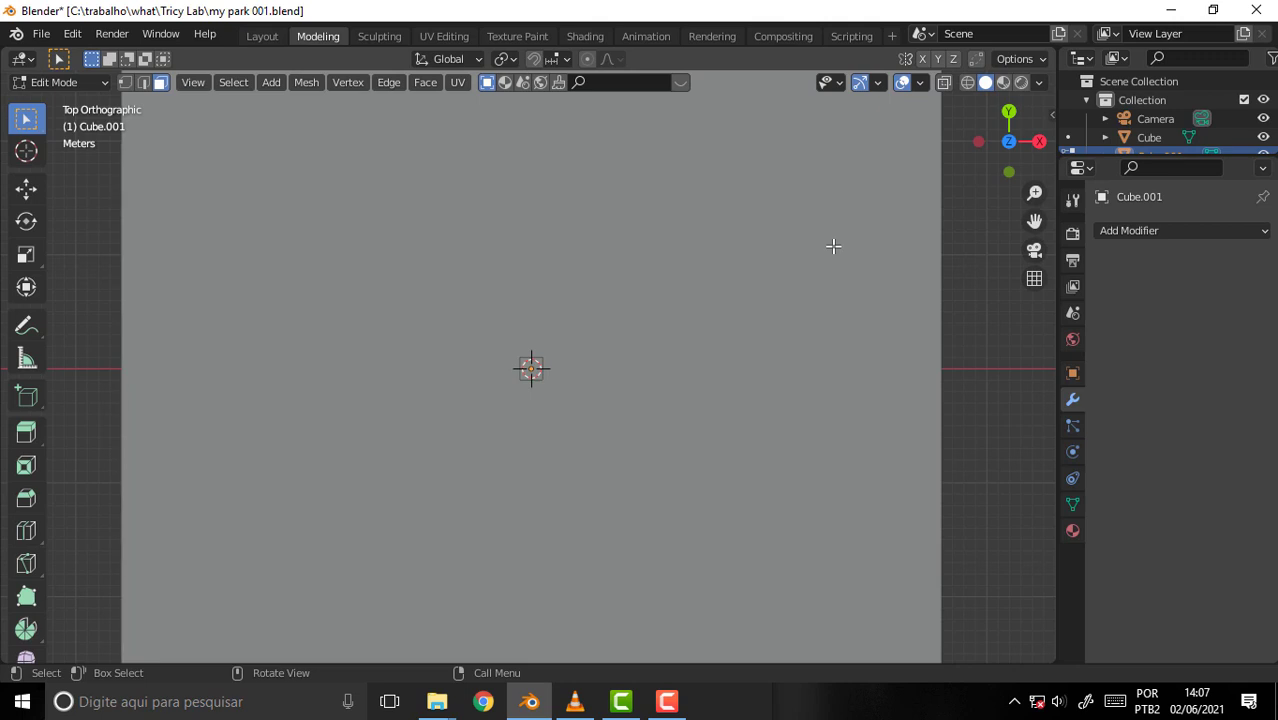
click(943, 84)
scroll(783, 298, up, 3)
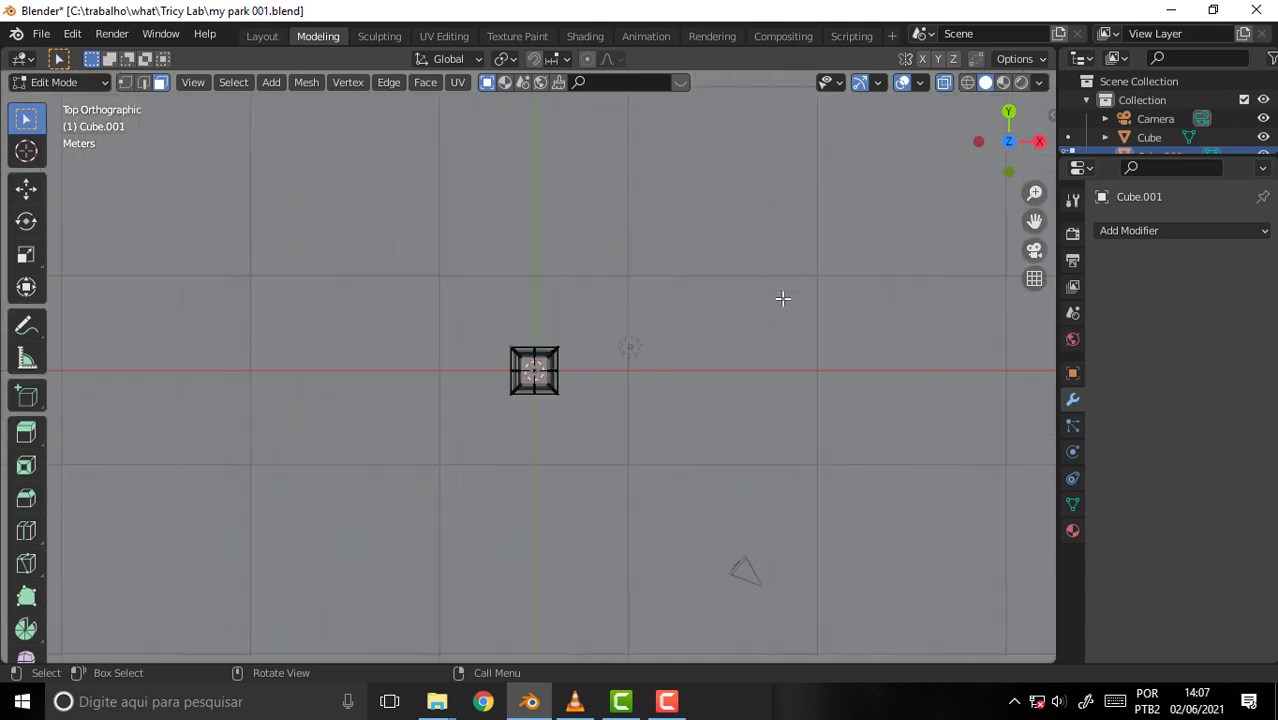
scroll(783, 298, up, 4)
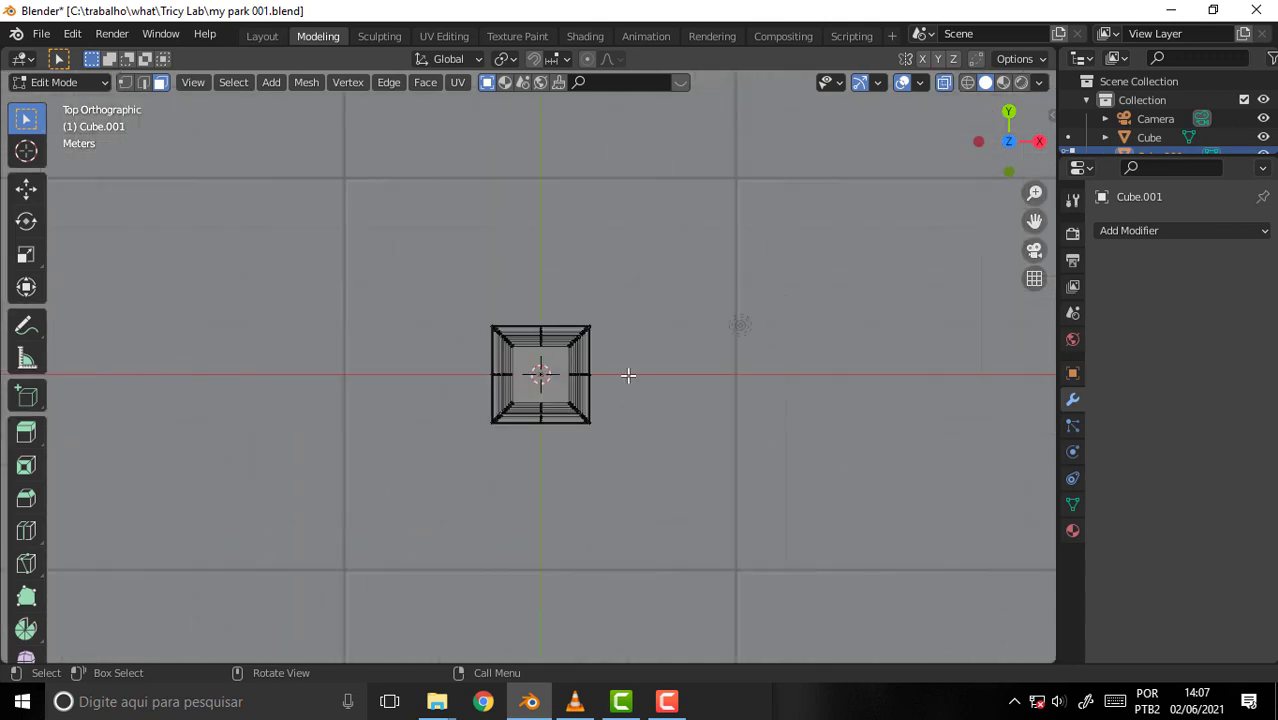
- Check the tutorial video in VLC
click(576, 702)
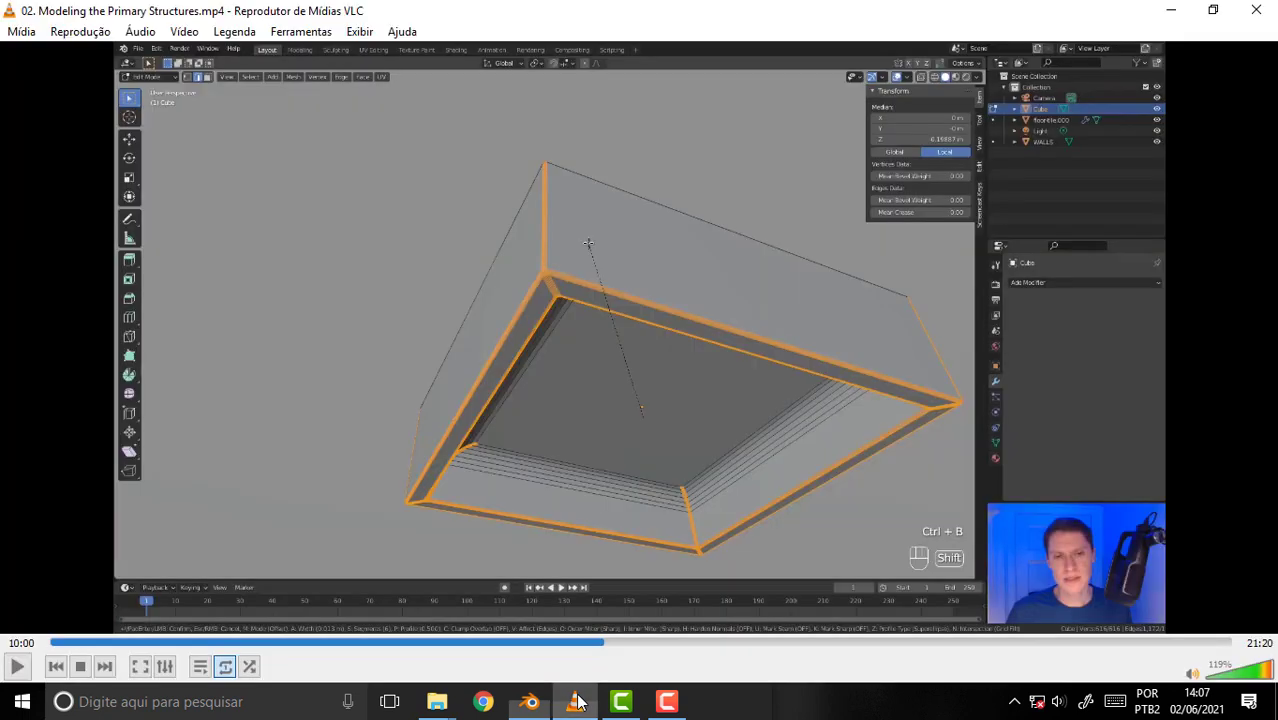
click(669, 704)
click(671, 705)
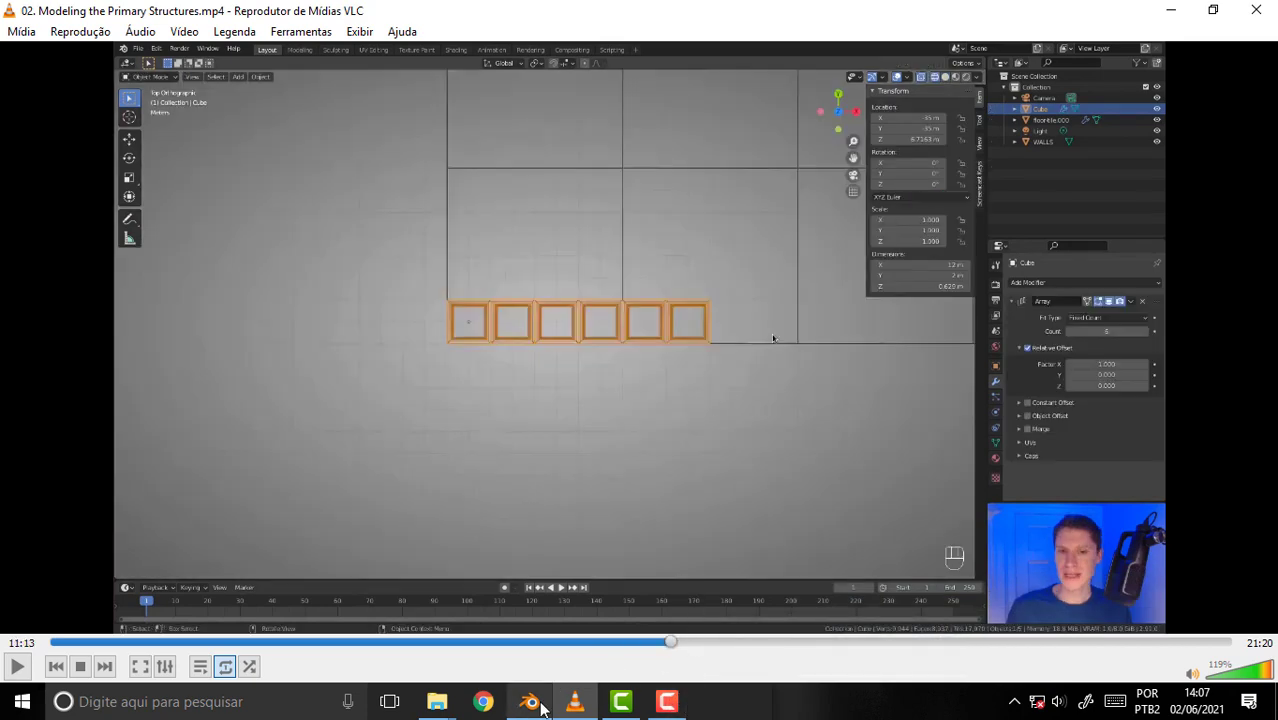
- Back in Blender, show the transform sidebar and switch to Object Mode
click(531, 702)
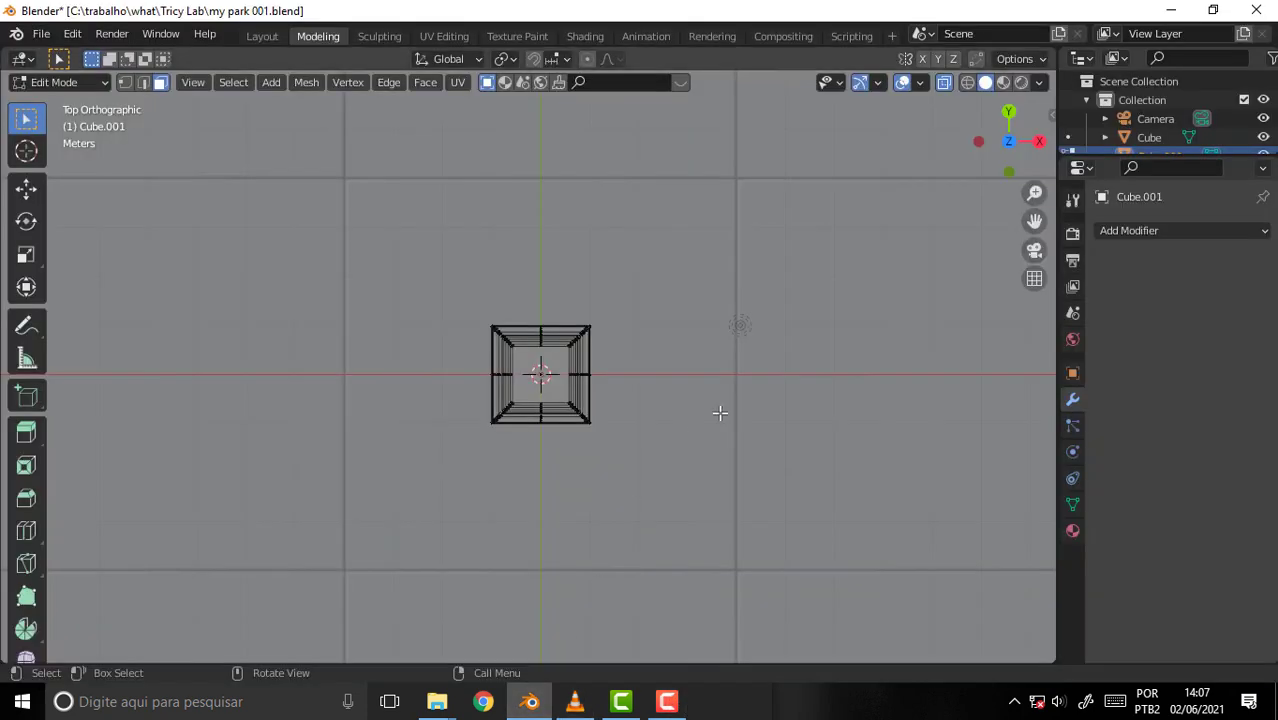
scroll(720, 413, down, 5)
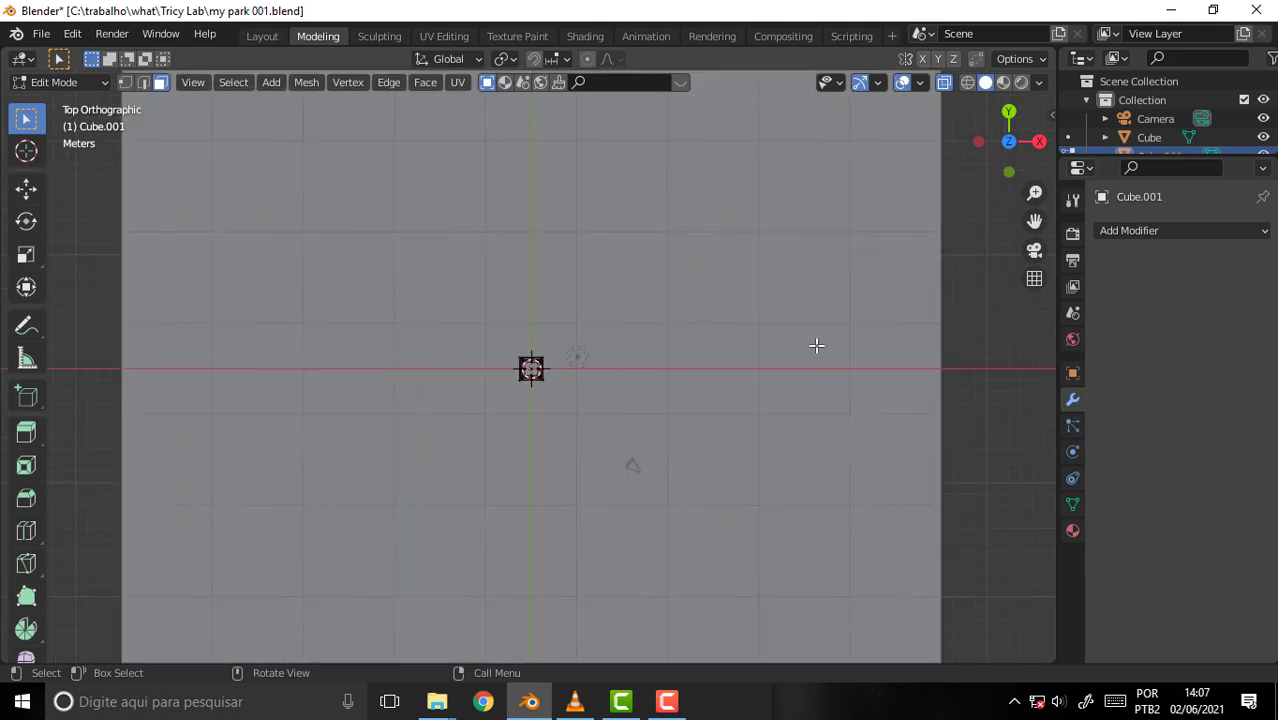
drag(1034, 220, 921, 252)
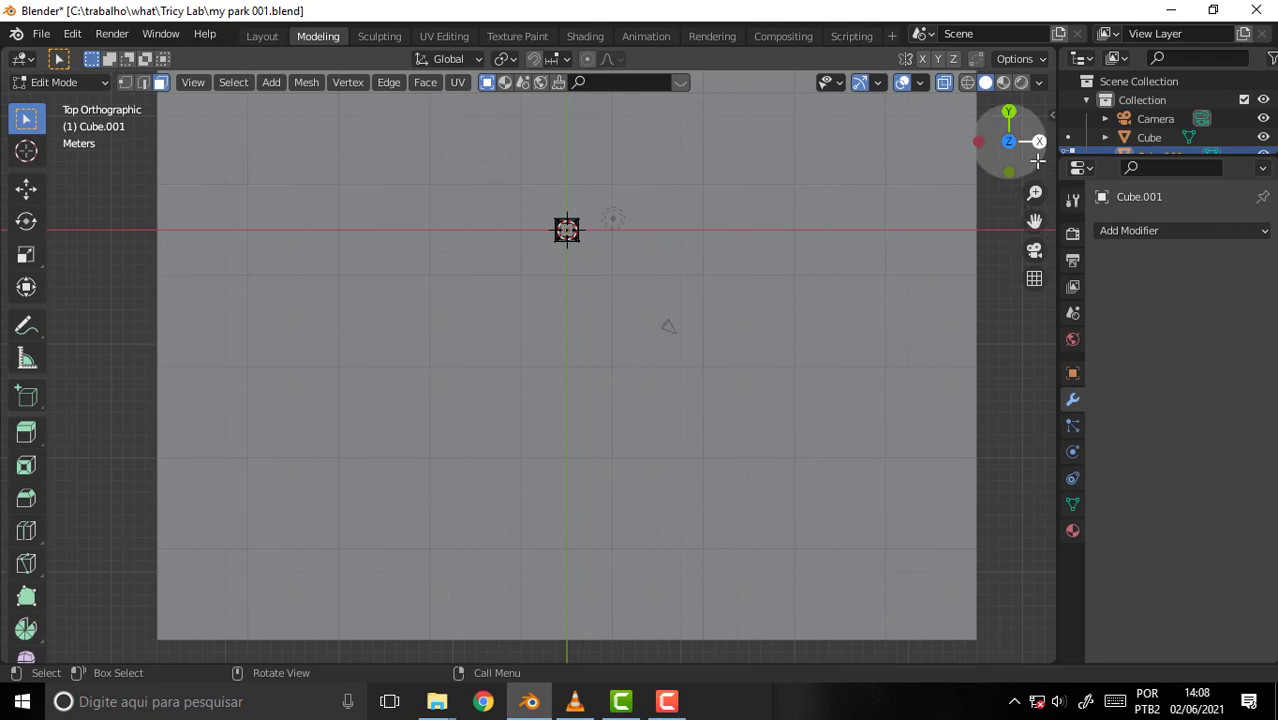
click(1052, 112)
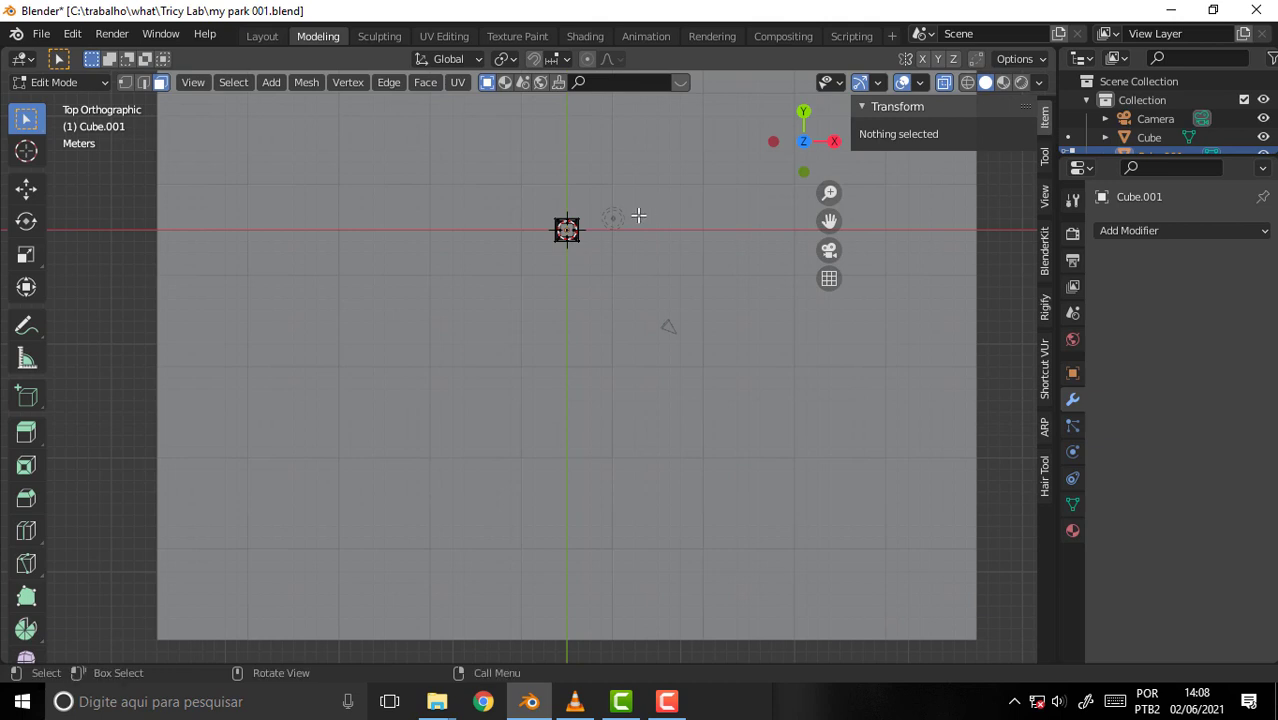
click(60, 82)
click(65, 107)
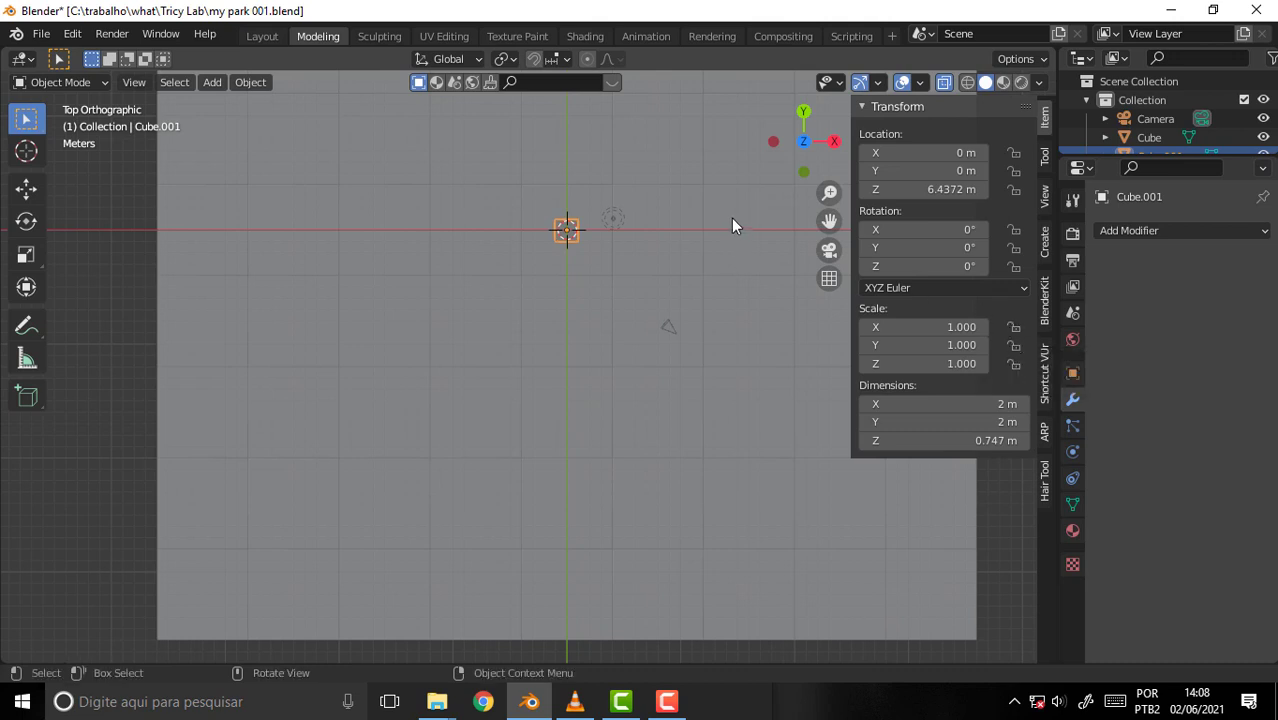
- Move the coffer tile to Location X −35 m and Y −35 m
key(g)
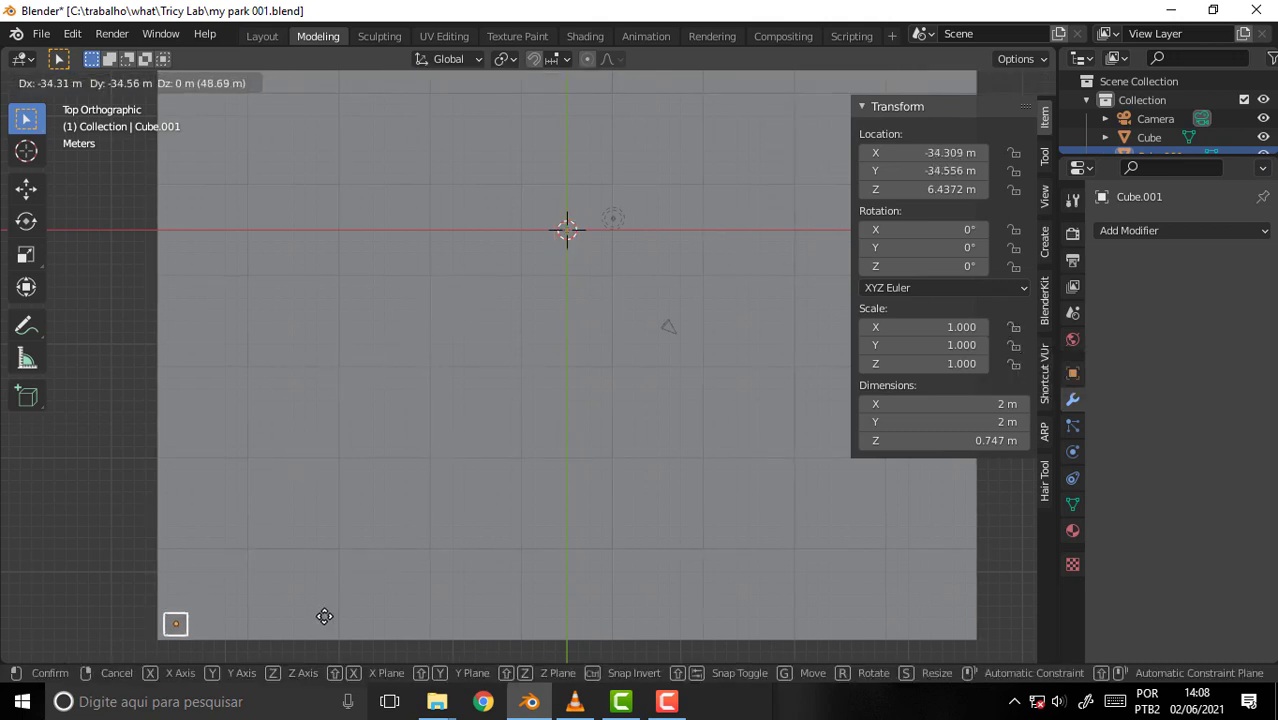
click(319, 619)
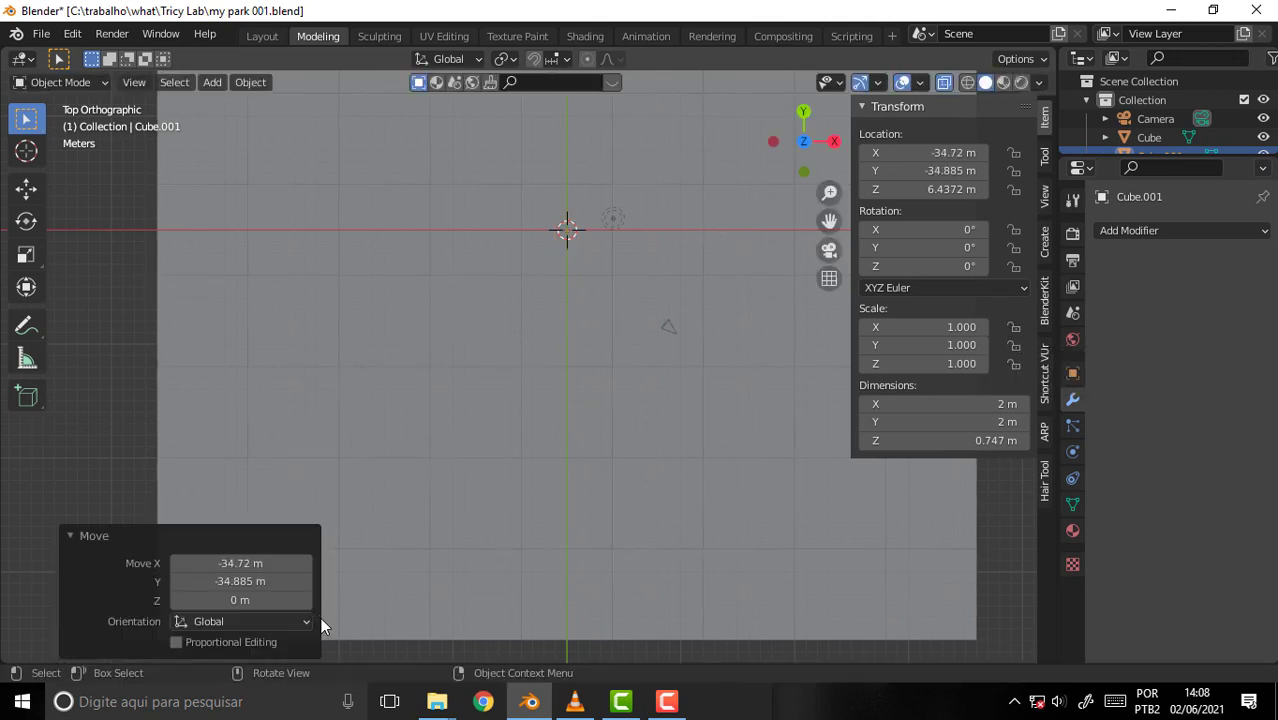
click(947, 152)
key(Home)
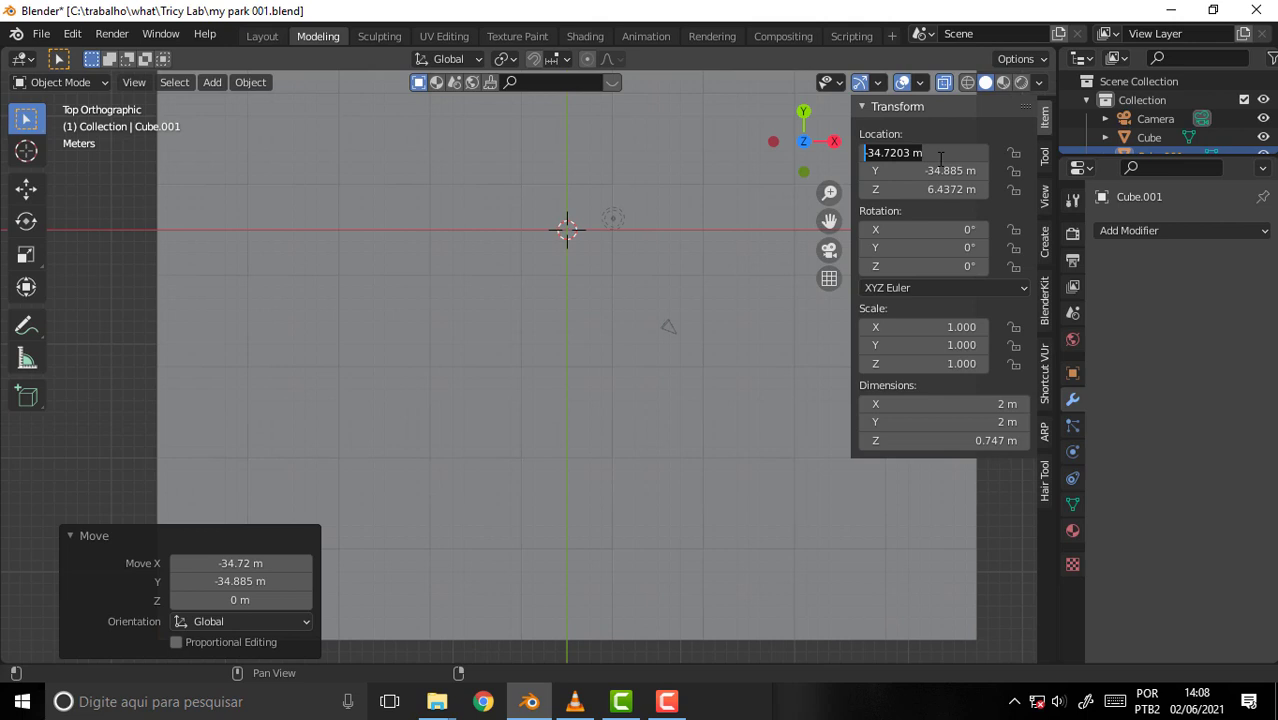
text(-35)
key(Tab)
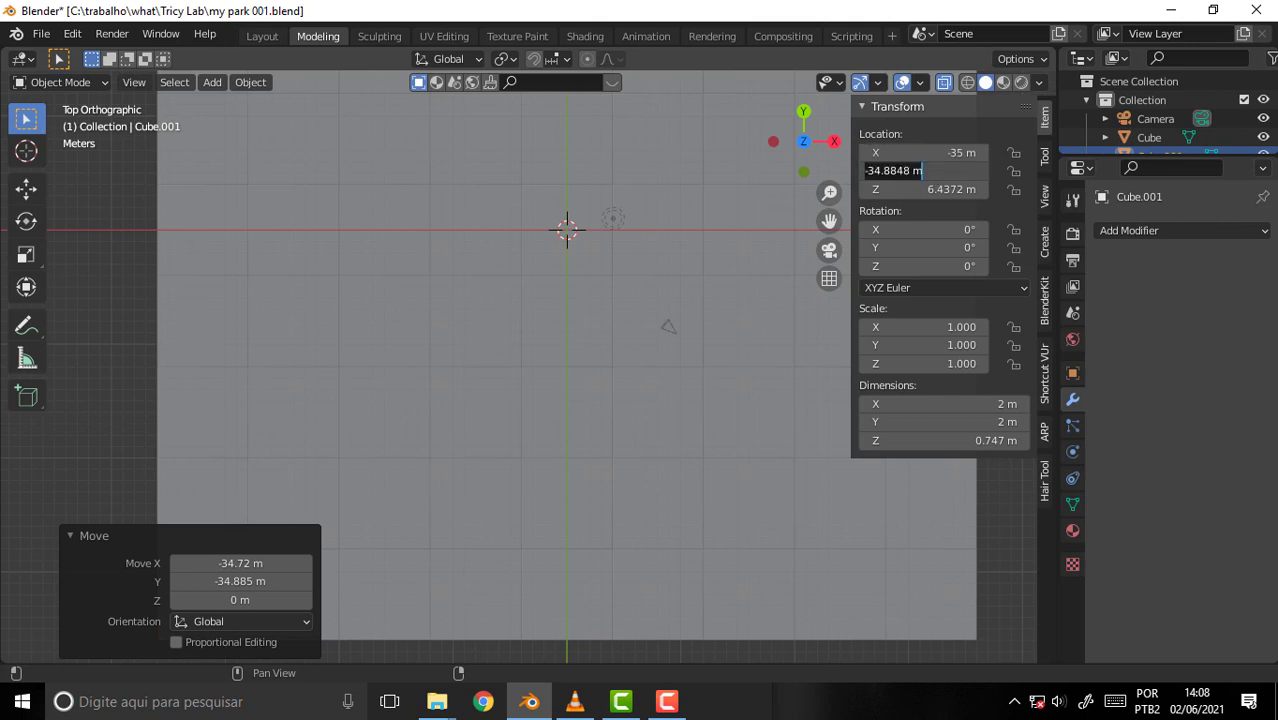
key(BackSpace)
text(-35)
key(Return)
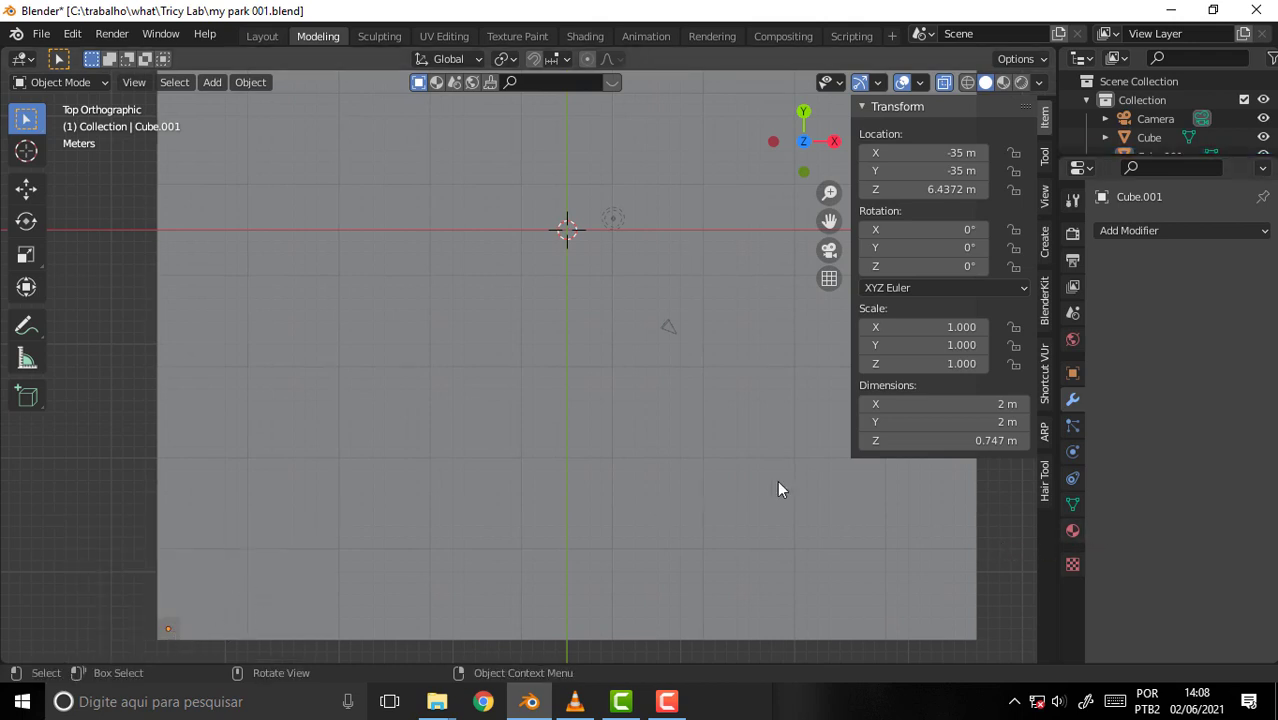
click(1140, 230)
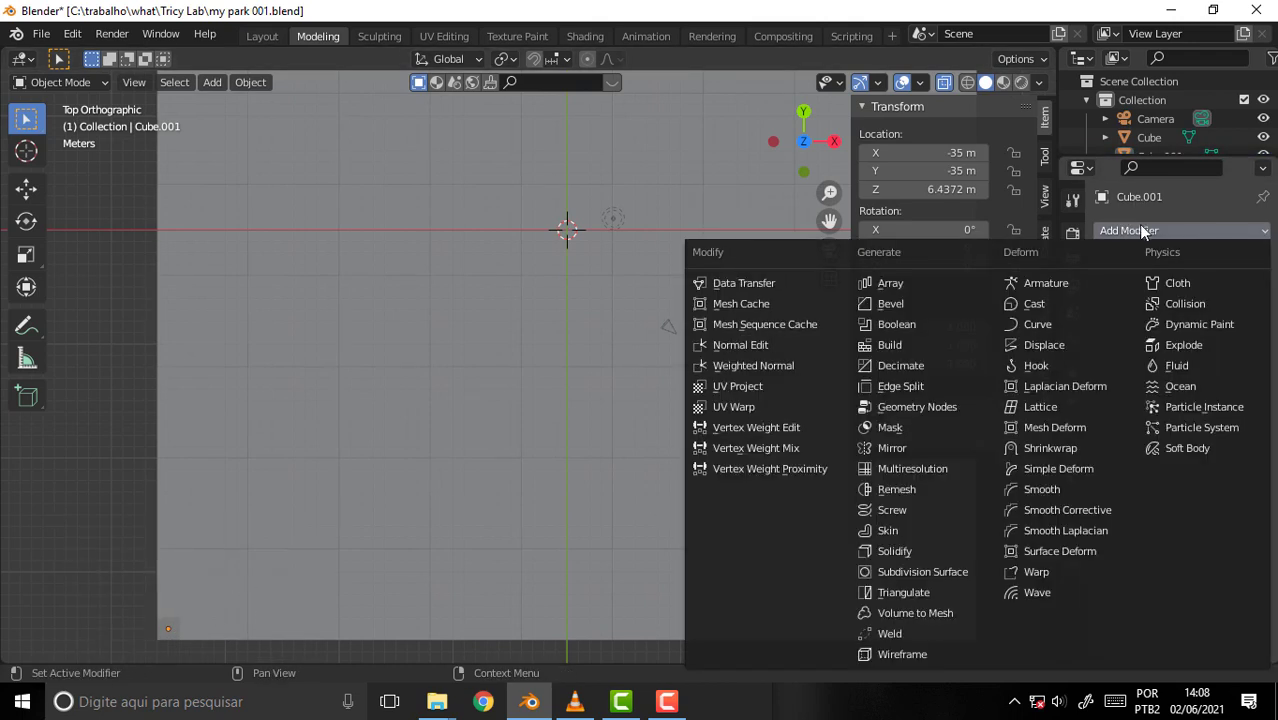
- Add two 36-count Array modifiers, setting the first's relative offset to X 0, Y 1
click(918, 284)
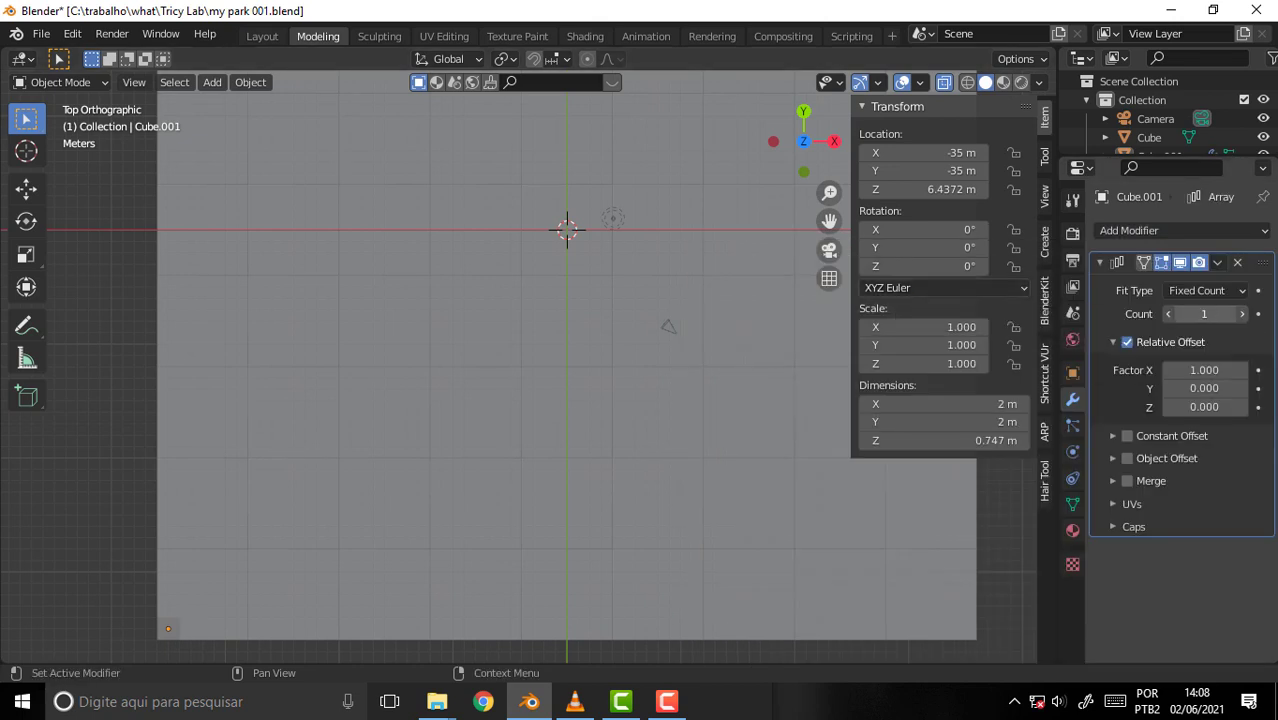
mouse_move(1204, 314)
mouse_down()
mouse_move(1252, 314)
mouse_move(1233, 343)
mouse_up()
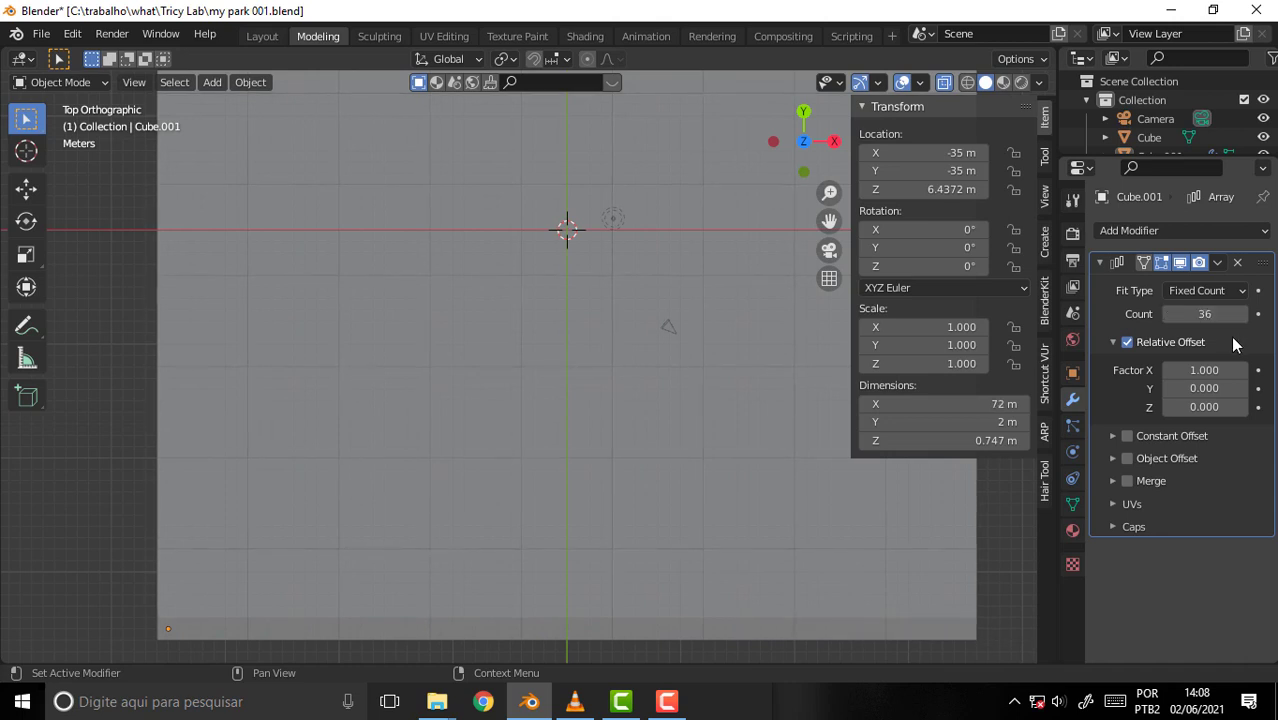
click(1218, 262)
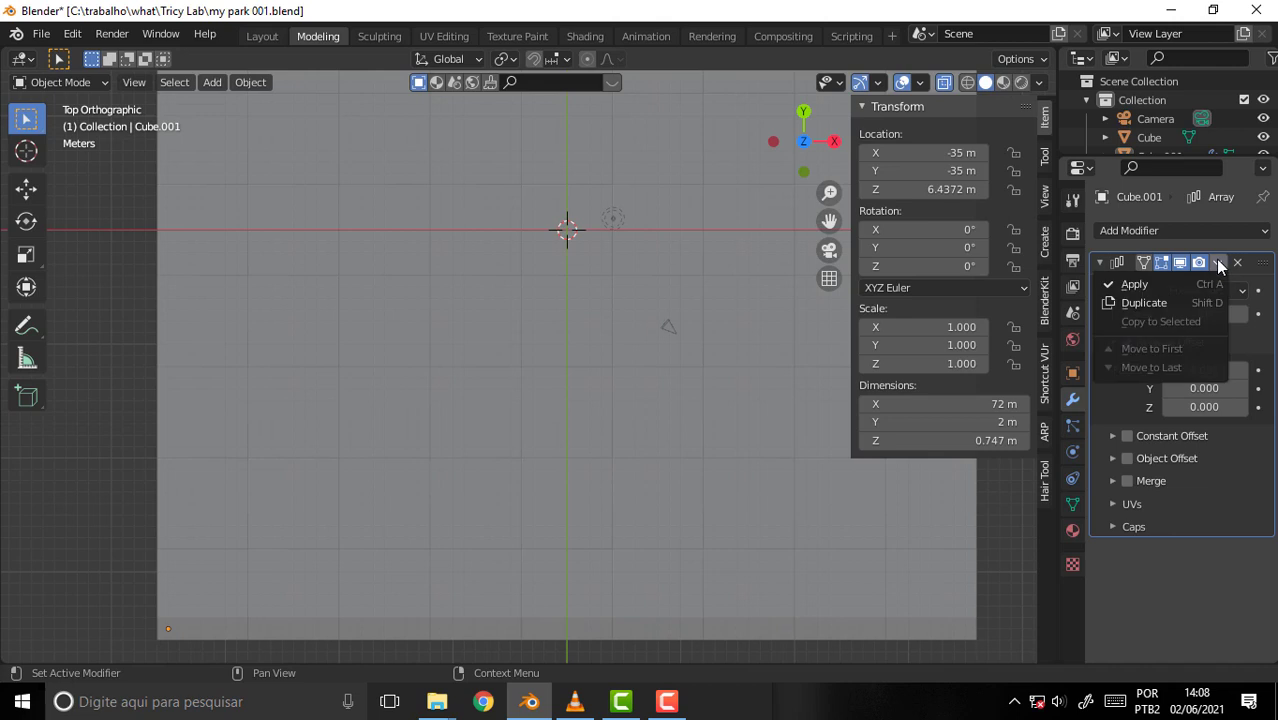
click(1163, 302)
click(1218, 372)
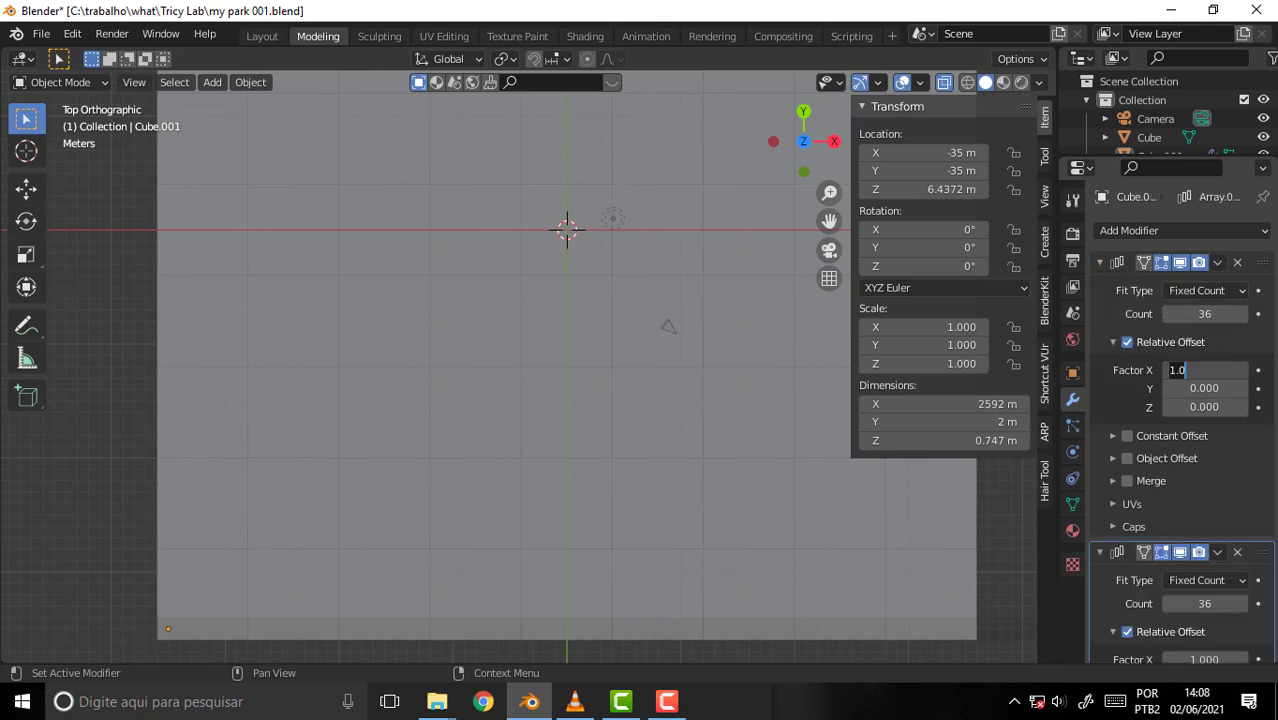
text(0)
key(Tab)
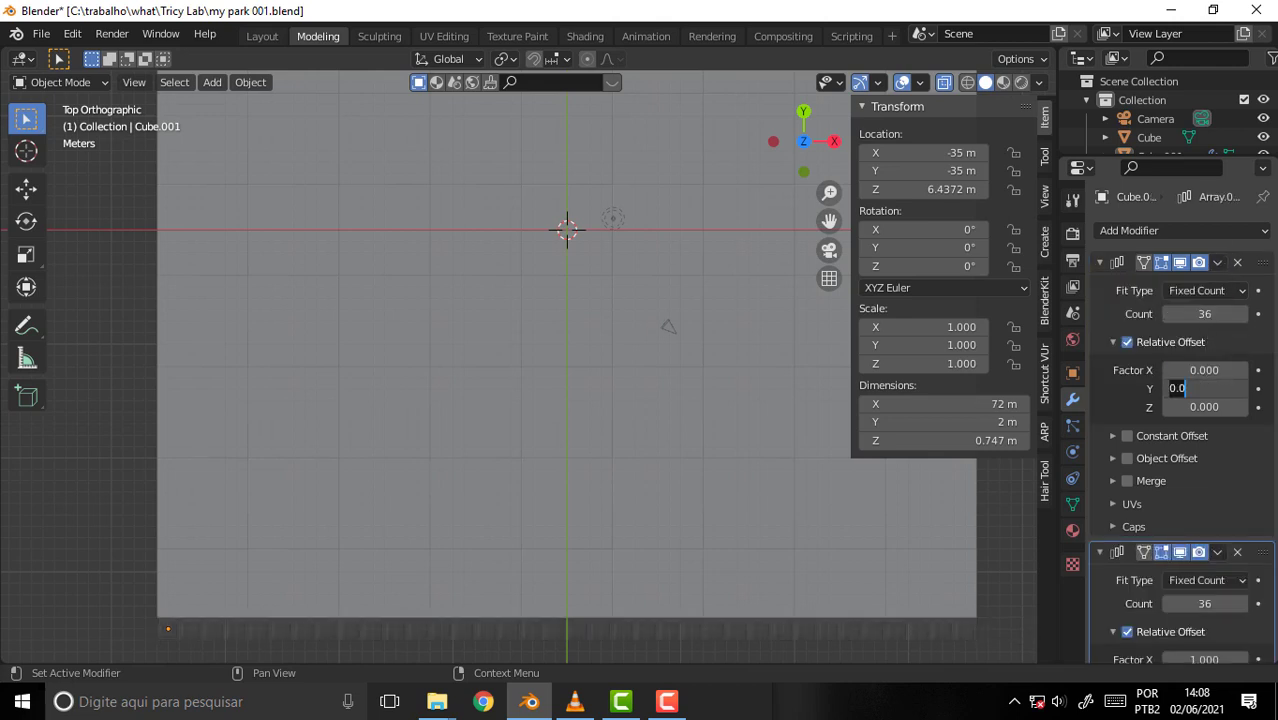
text(1)
key(Return)
- Turn off X-ray and frame a low view up at the coffered ceiling over the floor
mouse_move(718, 330)
middle_down()
mouse_move(704, 90)
mouse_move(712, 186)
mouse_move(681, 169)
middle_up()
scroll(704, 136, up, 3)
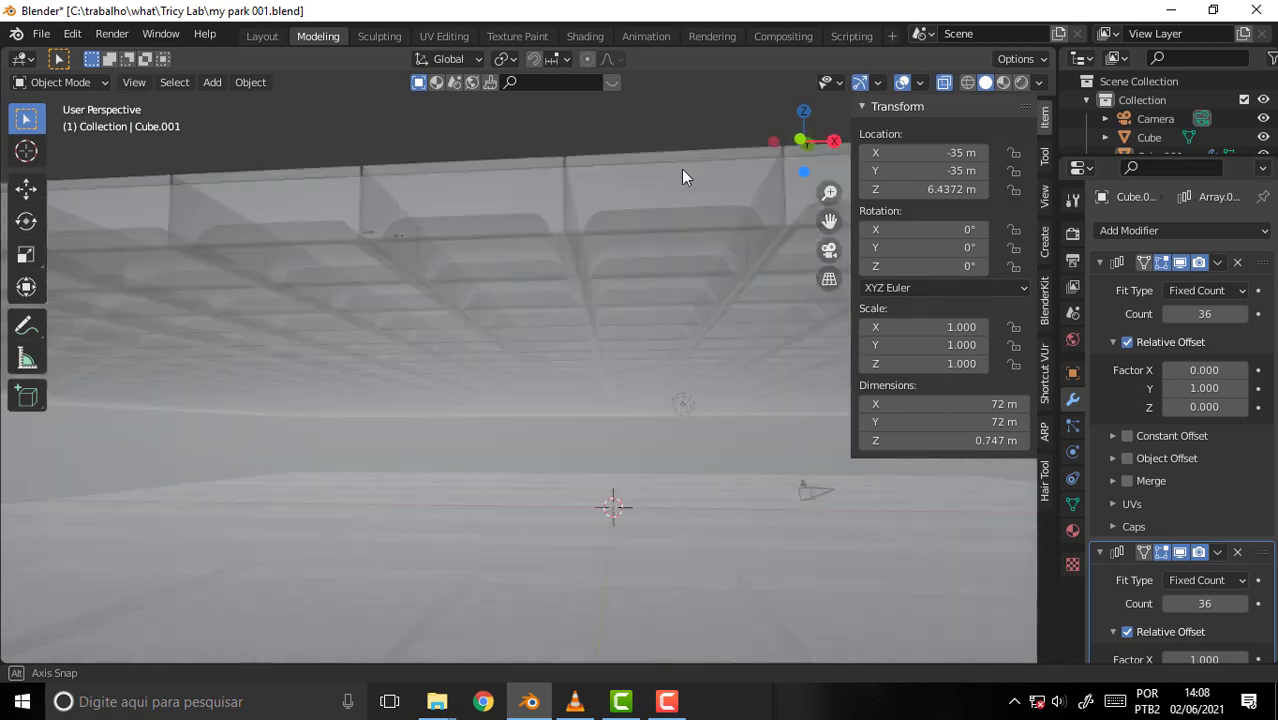
click(943, 83)
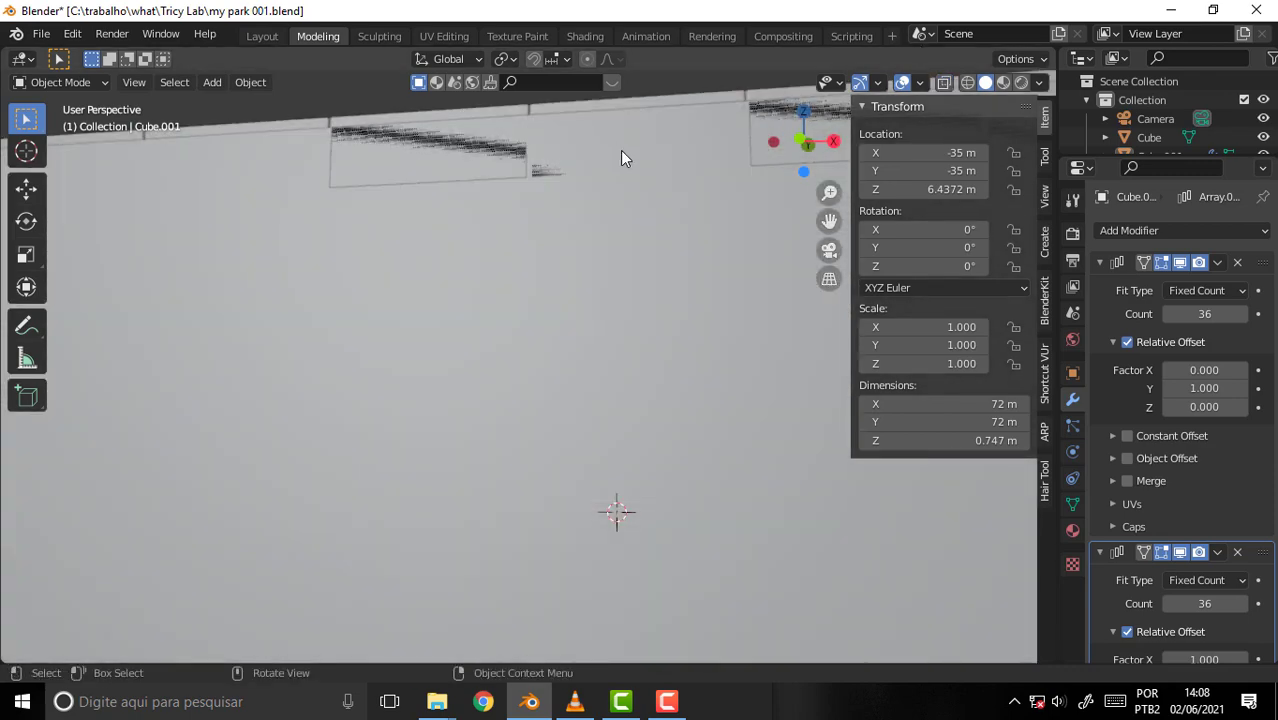
scroll(641, 174, down, 3)
scroll(663, 167, down, 2)
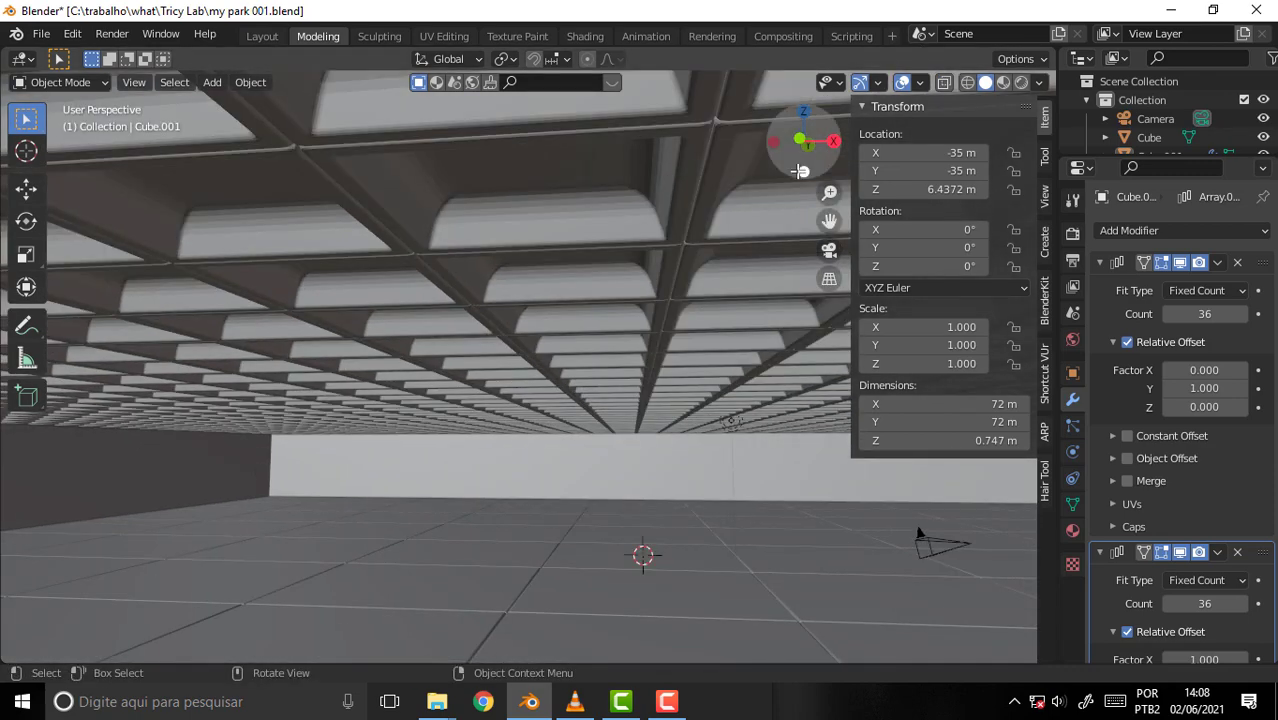
drag(800, 171, 800, 185)
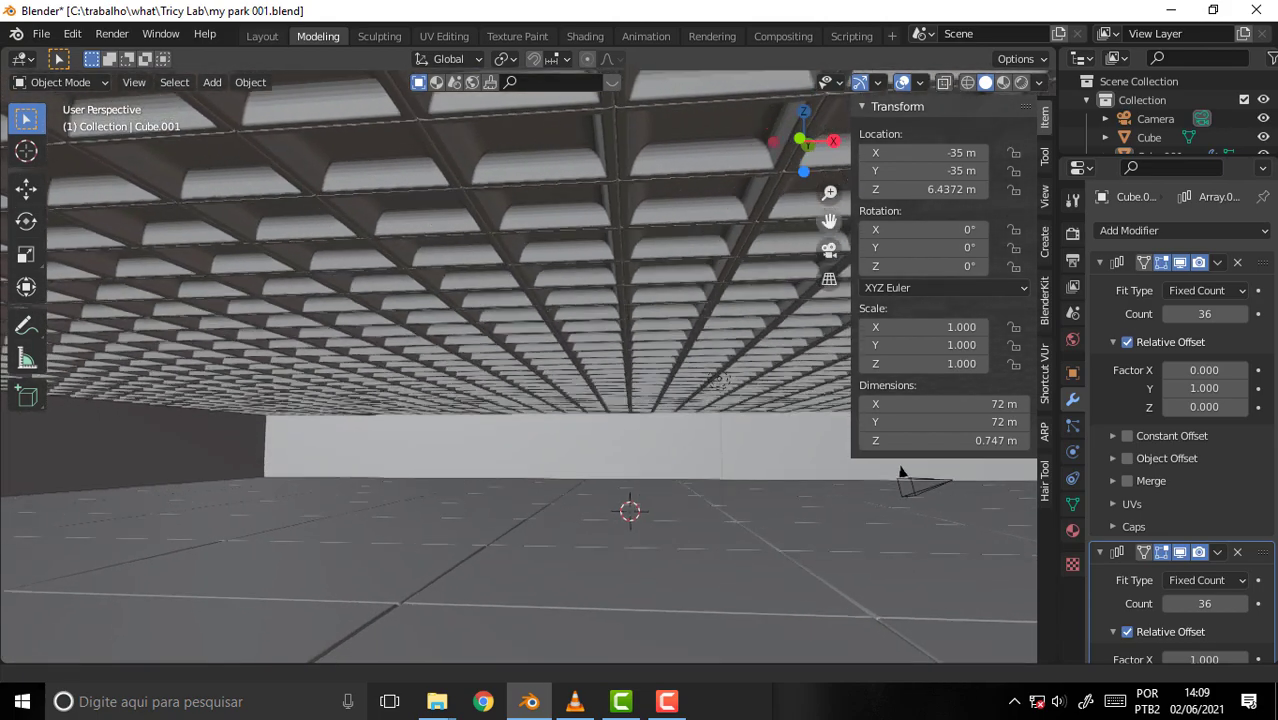
shift+middle_drag(718, 381, 620, 338)
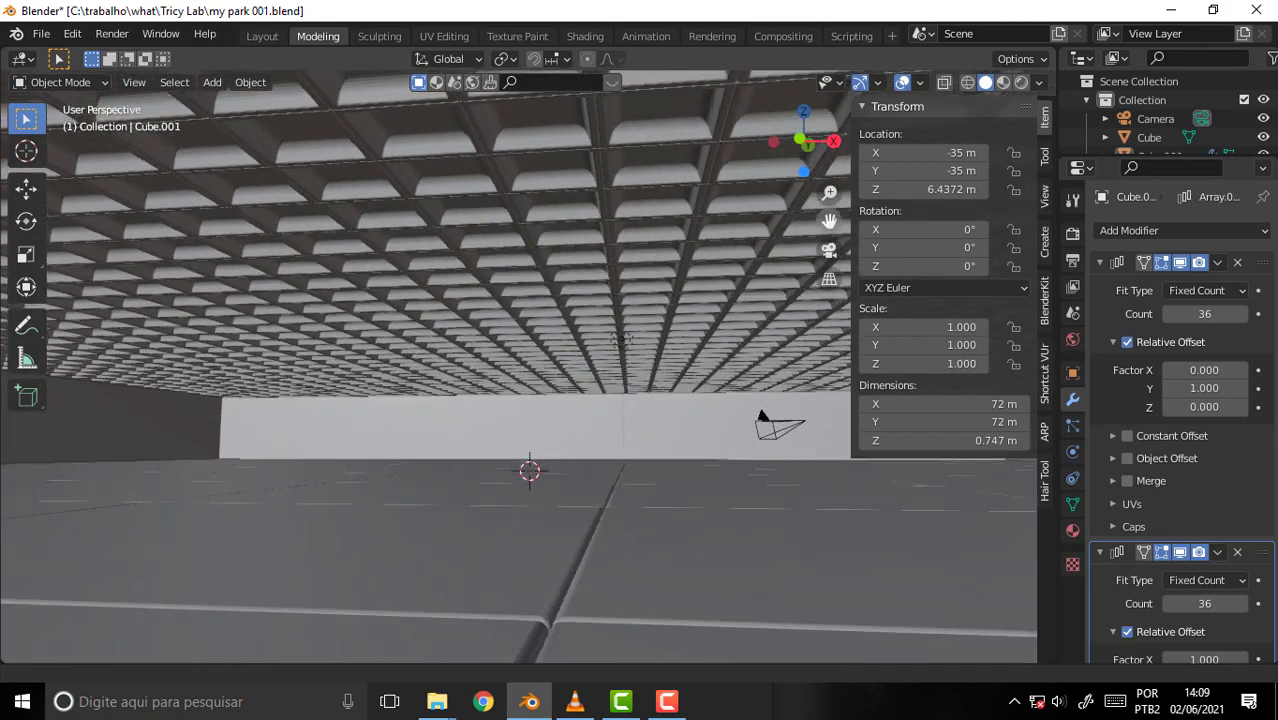